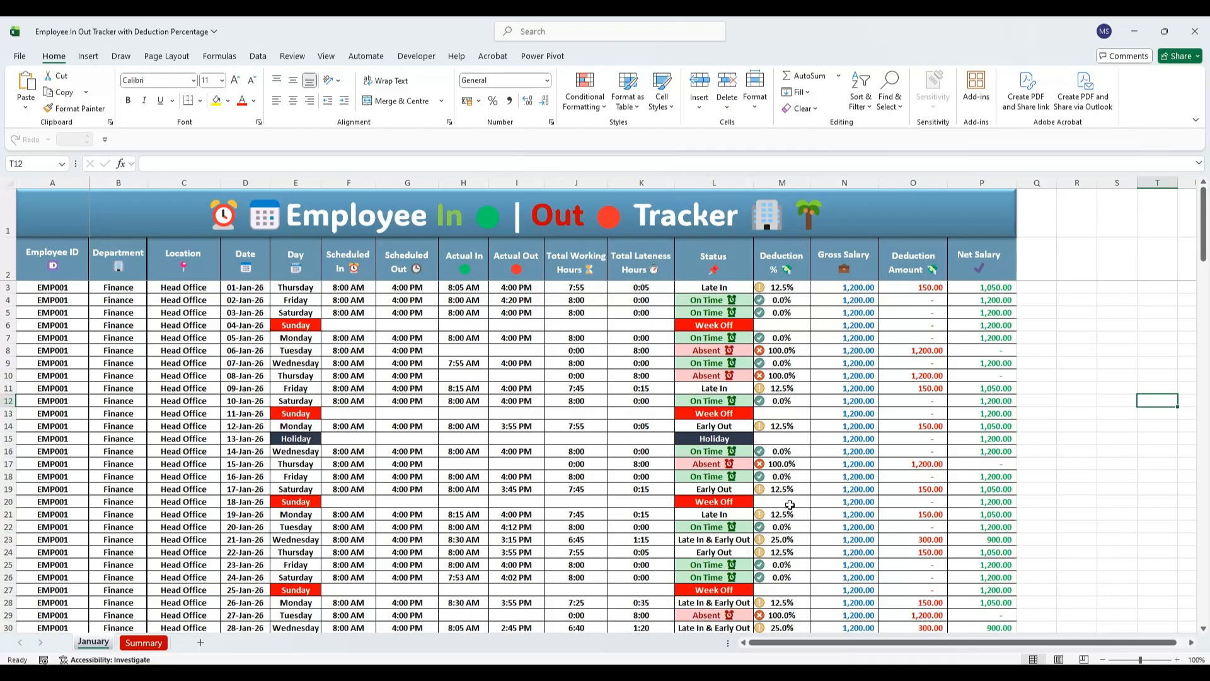
Review the Summary sheet's deduction table, then the attendance records and the employee and date columns on the January sheet
{"action": "left_click", "coordinate": [145, 643]}
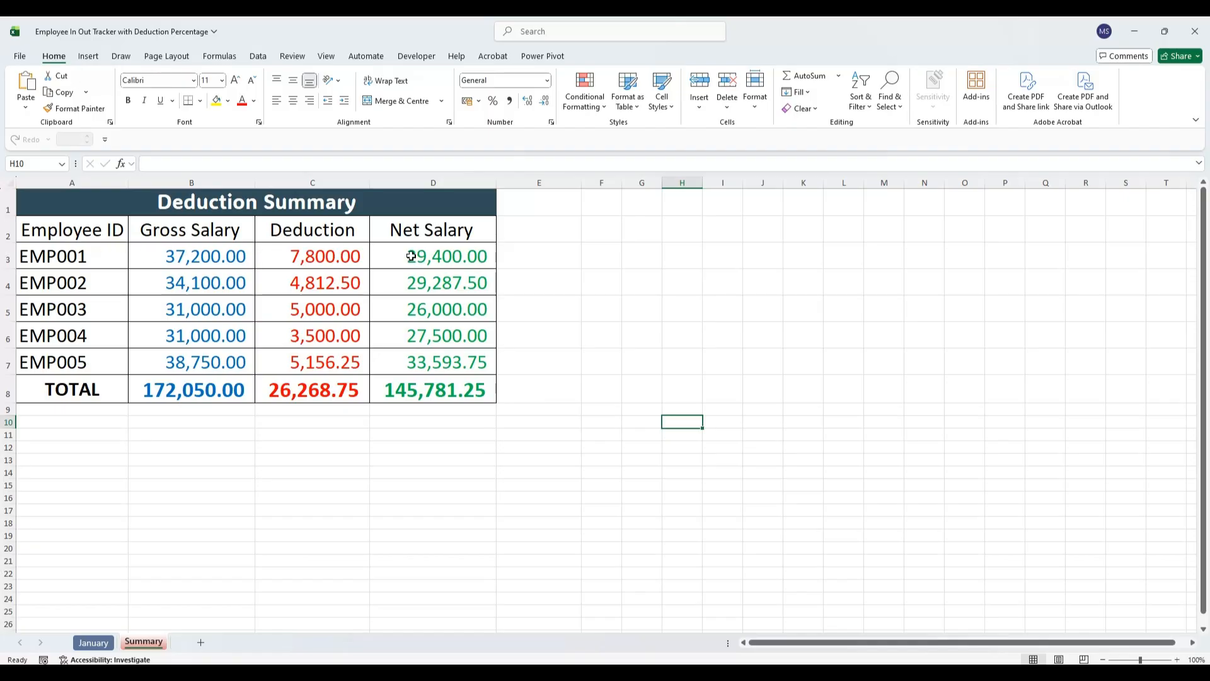
{"action": "left_click", "coordinate": [92, 642]}
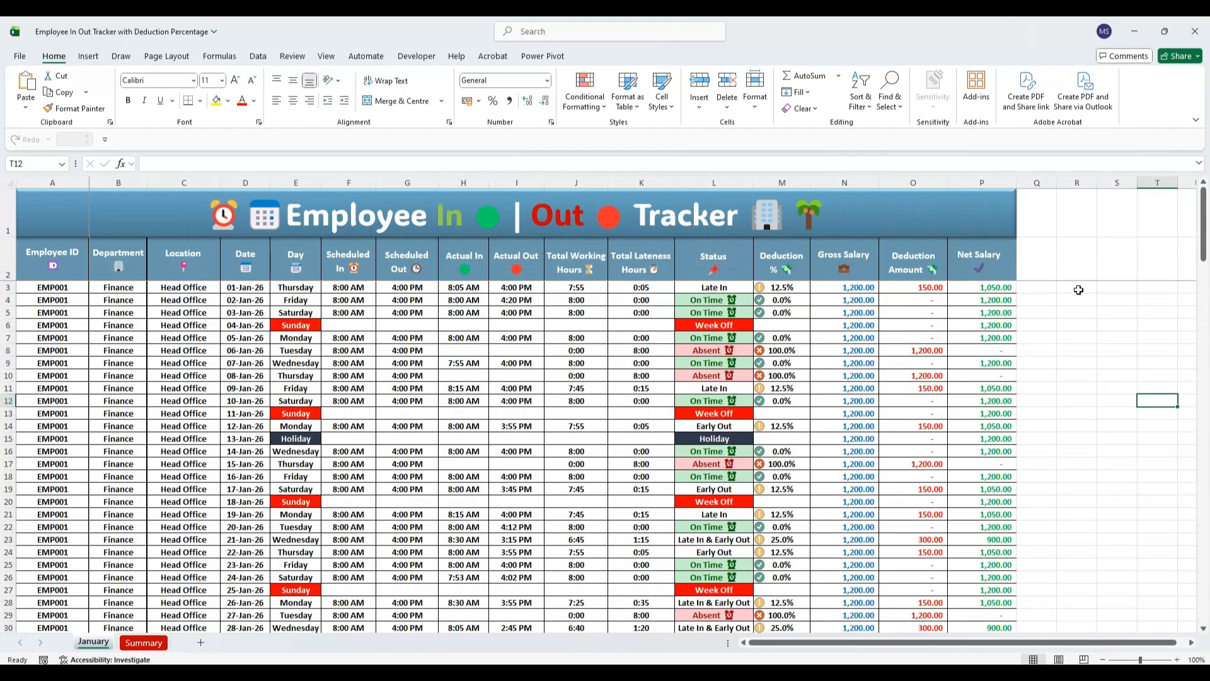
{"action": "left_click_drag", "start_coordinate": [1203, 216], "coordinate": [1206, 545]}
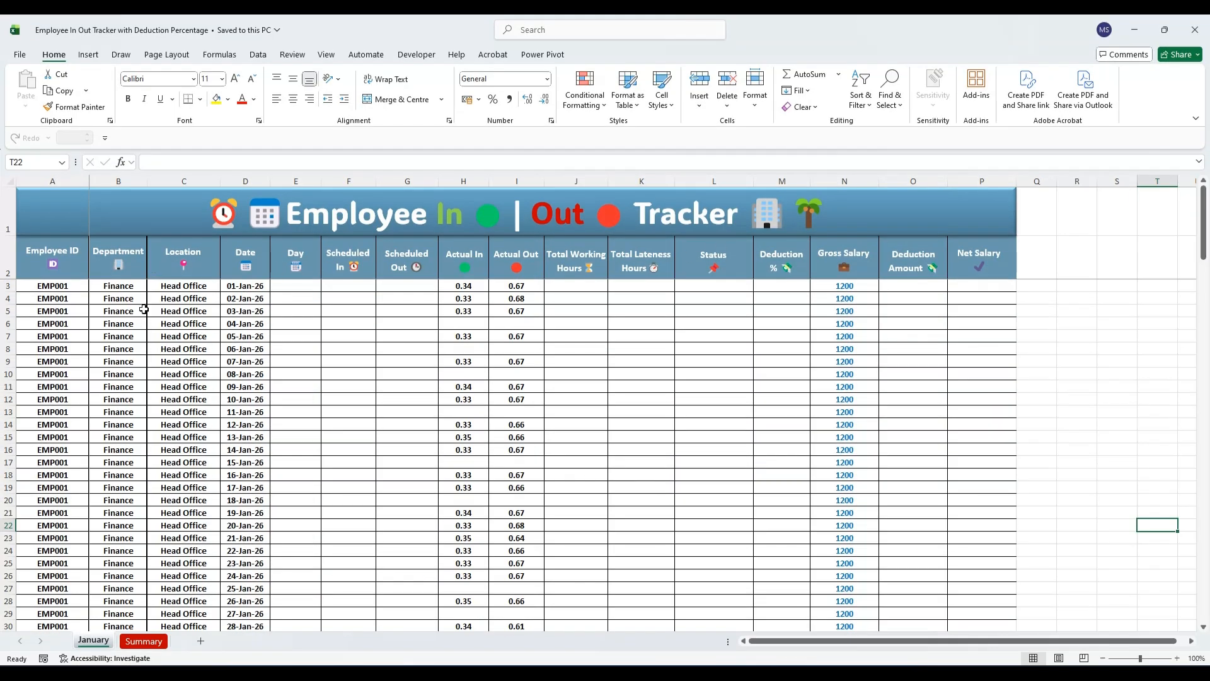
{"action": "left_click_drag", "start_coordinate": [34, 287], "coordinate": [189, 501]}
{"action": "left_click_drag", "start_coordinate": [243, 292], "coordinate": [247, 453]}
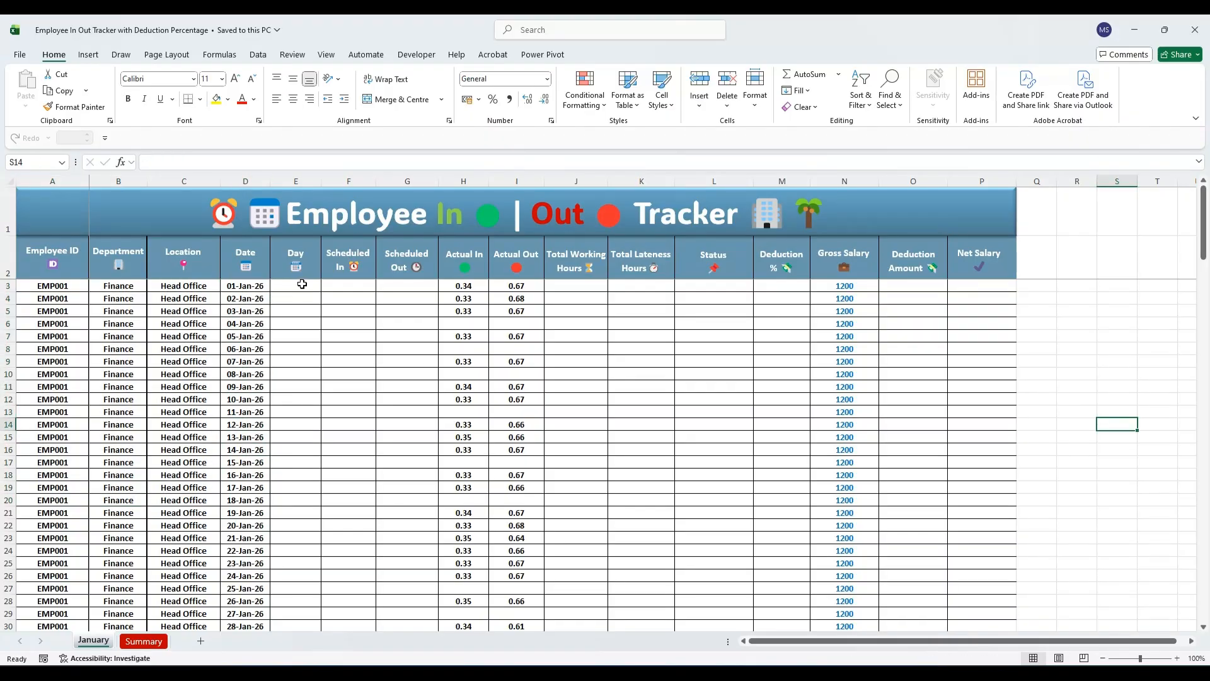
Enter the formula =TEXT(D3,"dddd") in cell E3 to give the weekday name of the date
{"action": "left_click", "coordinate": [297, 284]}
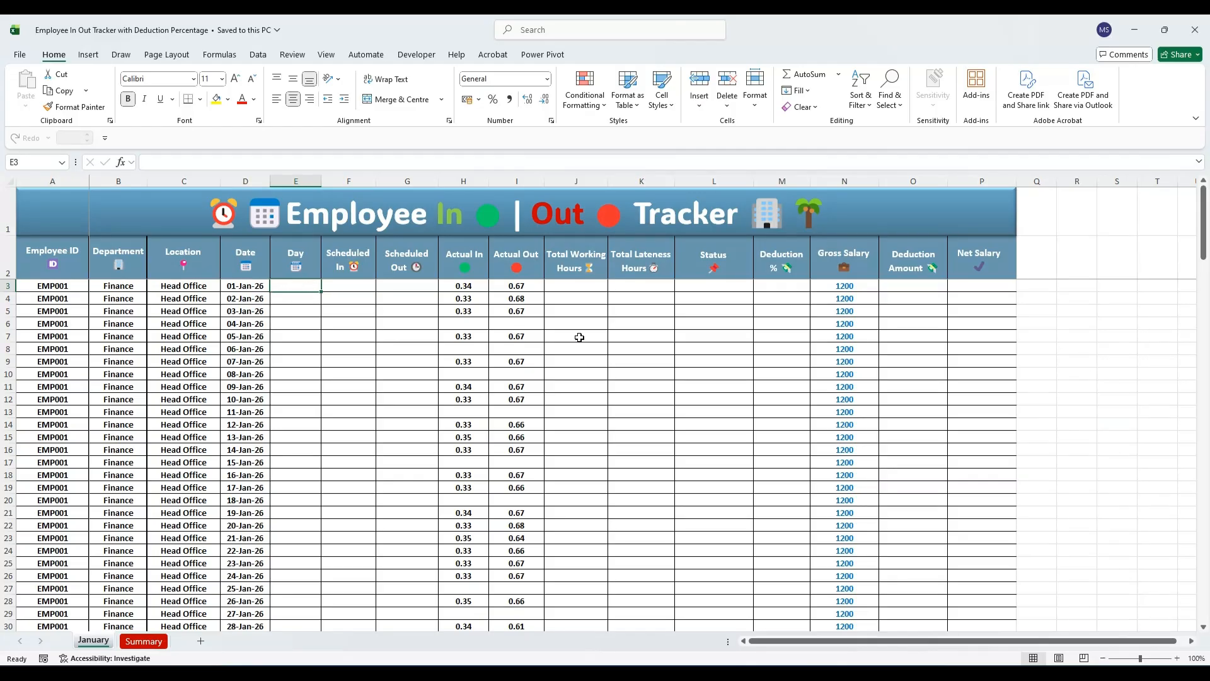
{"action": "type", "text": "=text"}
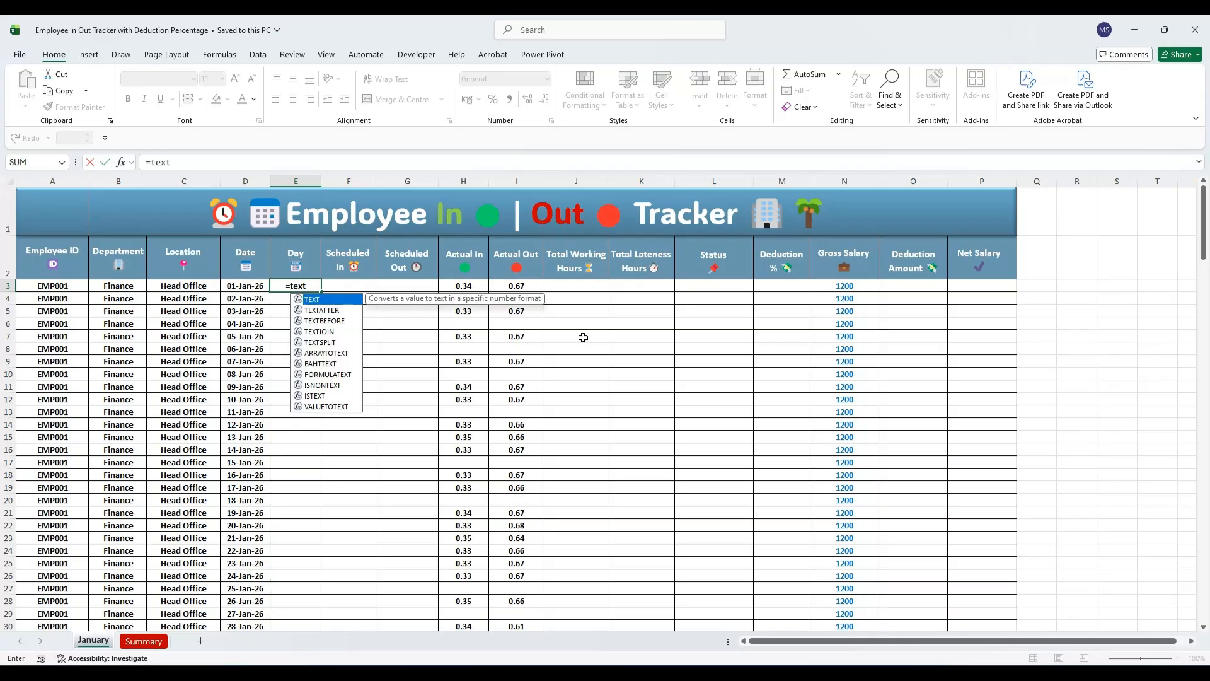
{"action": "key", "text": "Tab"}
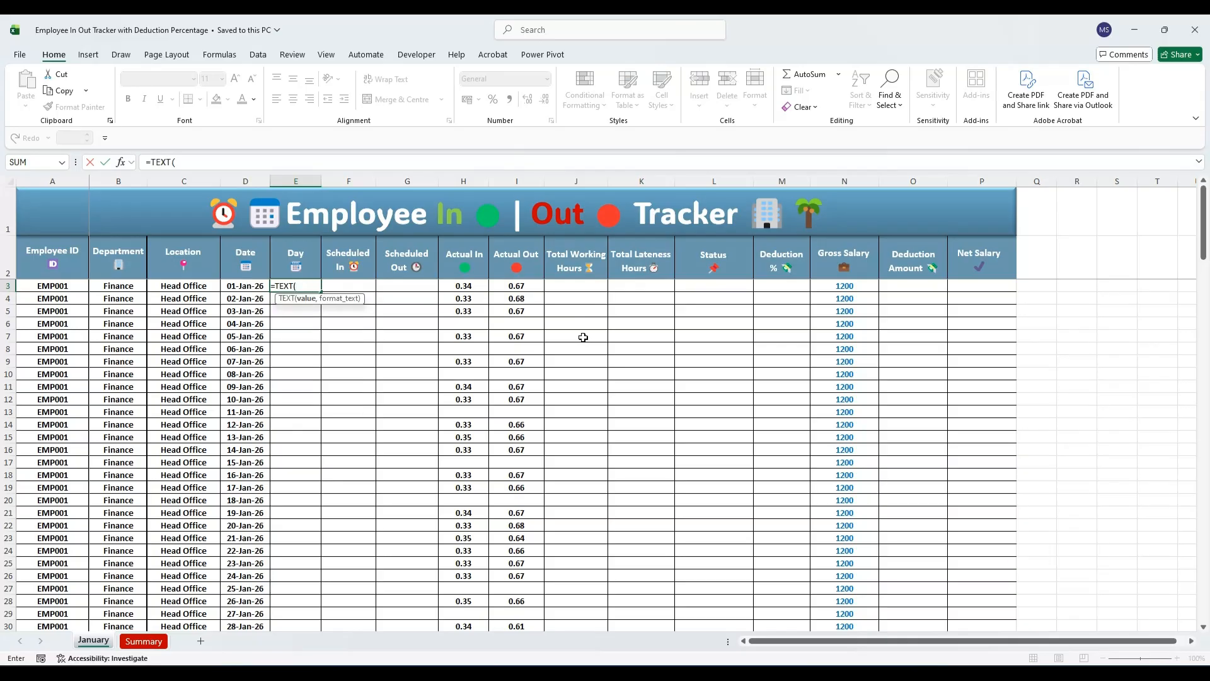
{"action": "left_click", "coordinate": [242, 287]}
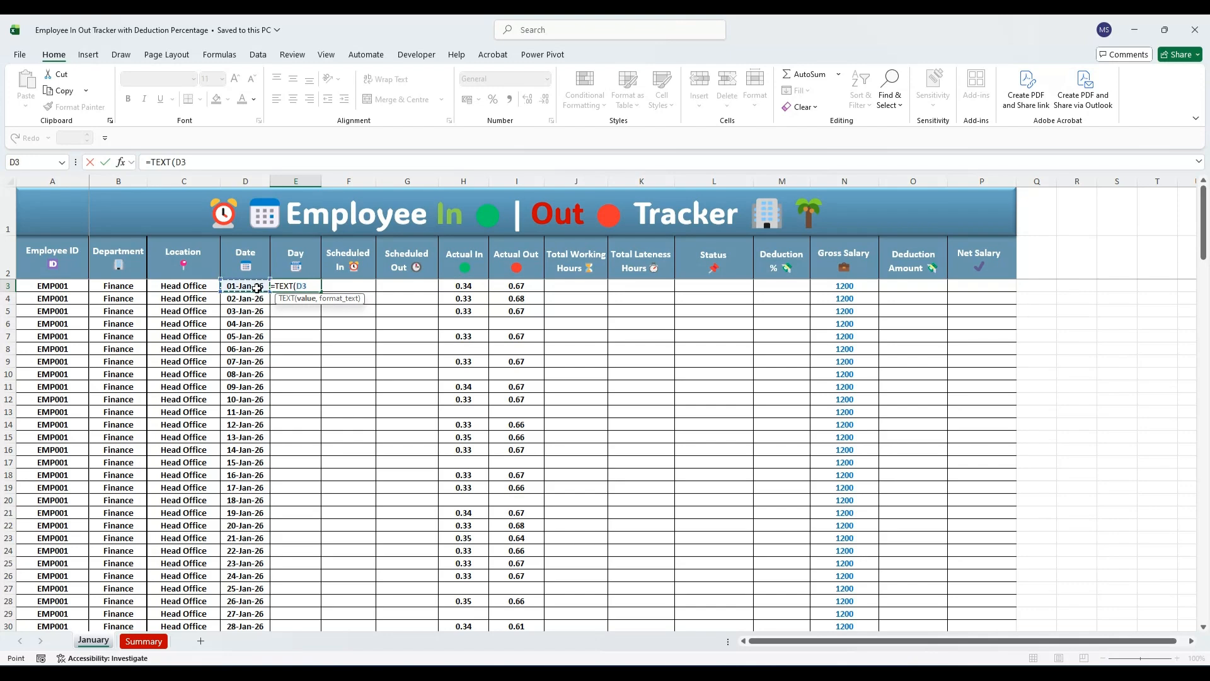
{"action": "type", "text": ","}
{"action": "type", "text": "\"dddd\""}
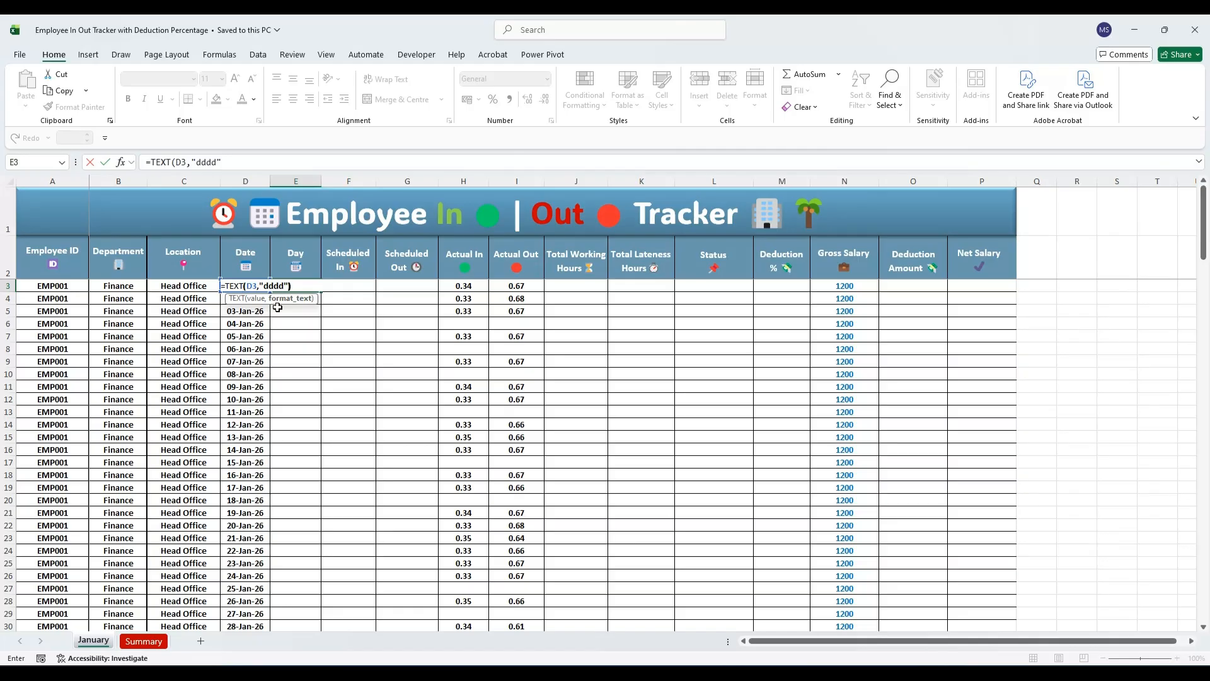
{"action": "type", "text": ")"}
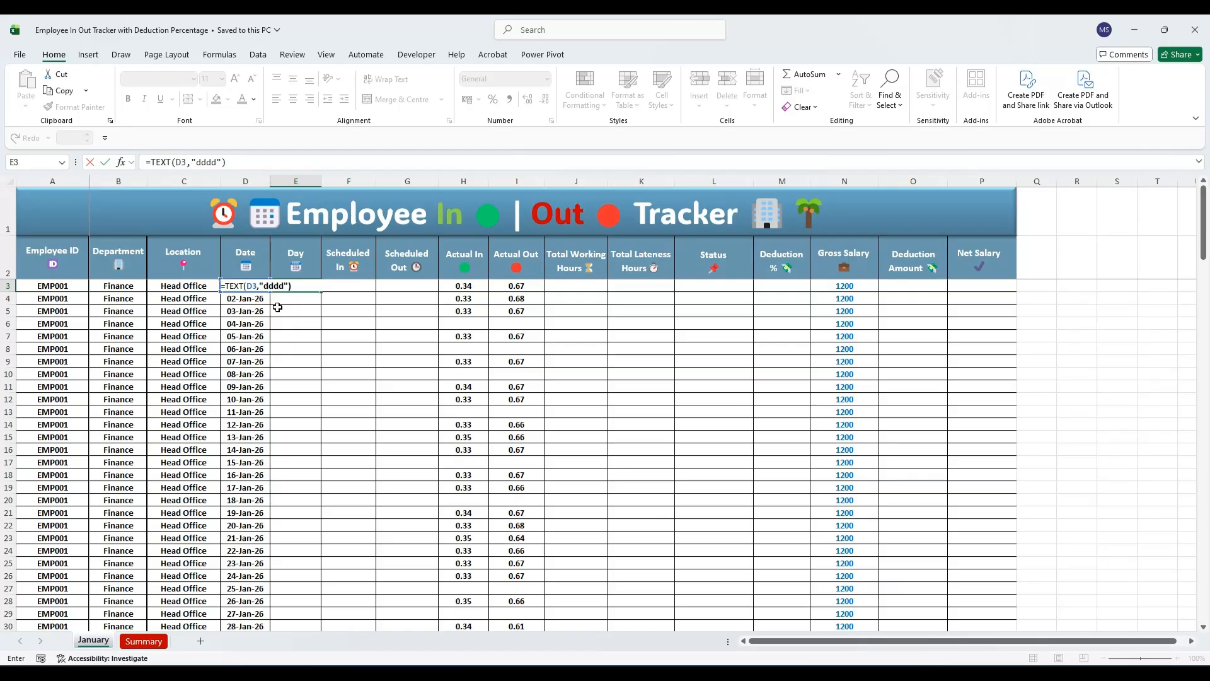
{"action": "key", "text": "Return"}
Fill the weekday formula from E3 down the whole Day column
{"action": "left_click", "coordinate": [305, 286]}
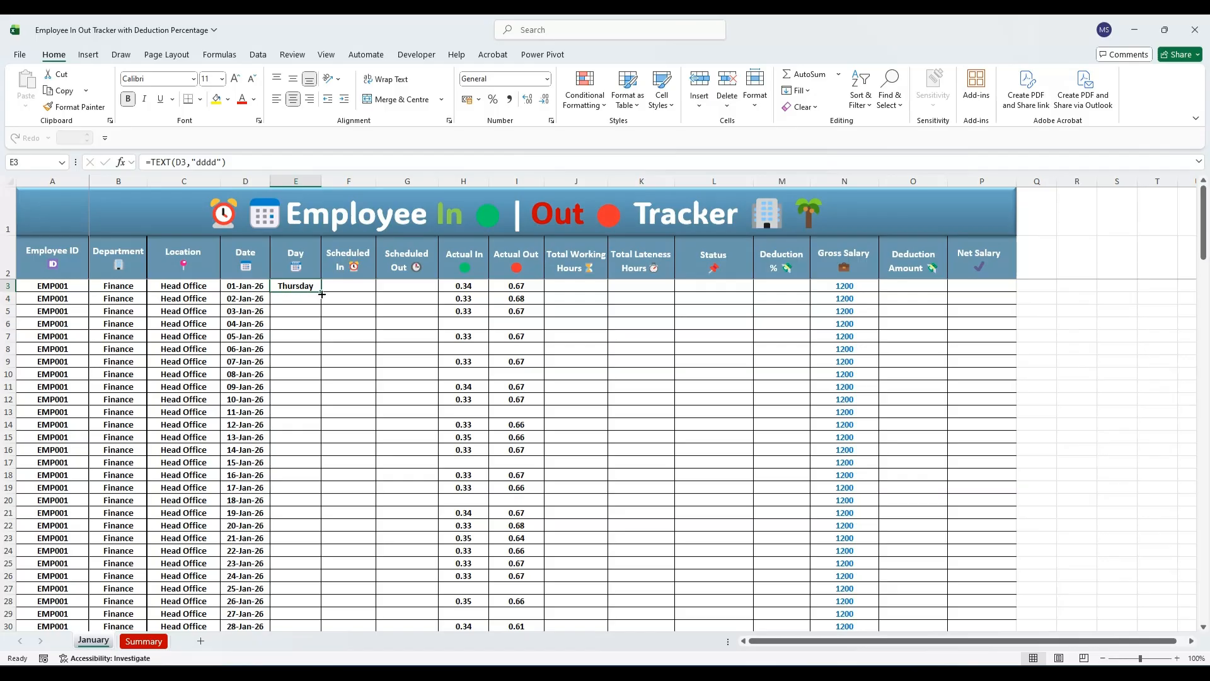
{"action": "double_click", "coordinate": [322, 293]}
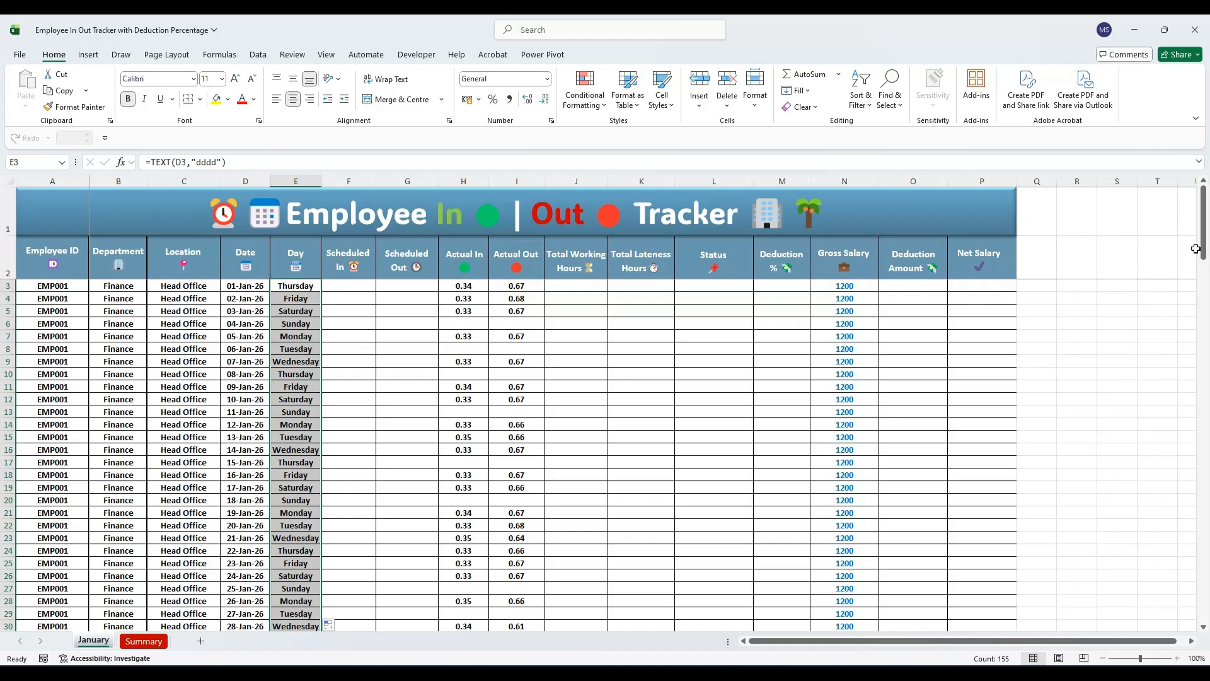
{"action": "mouse_move", "coordinate": [1204, 227]}
{"action": "left_mouse_down"}
{"action": "mouse_move", "coordinate": [1205, 591]}
{"action": "mouse_move", "coordinate": [1204, 233]}
{"action": "left_mouse_up"}
Start a Text That Contains conditional formatting rule for "Sunday" on the Day column, using a customised format
{"action": "left_click", "coordinate": [585, 103]}
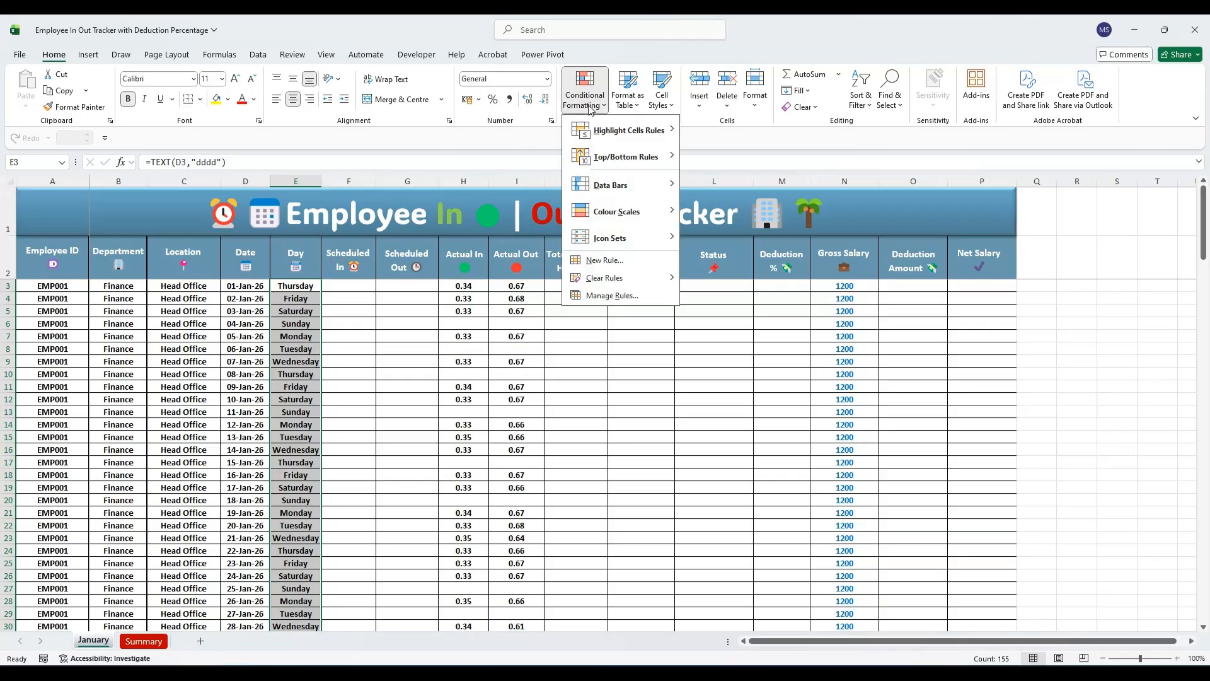
{"action": "mouse_move", "coordinate": [664, 128]}
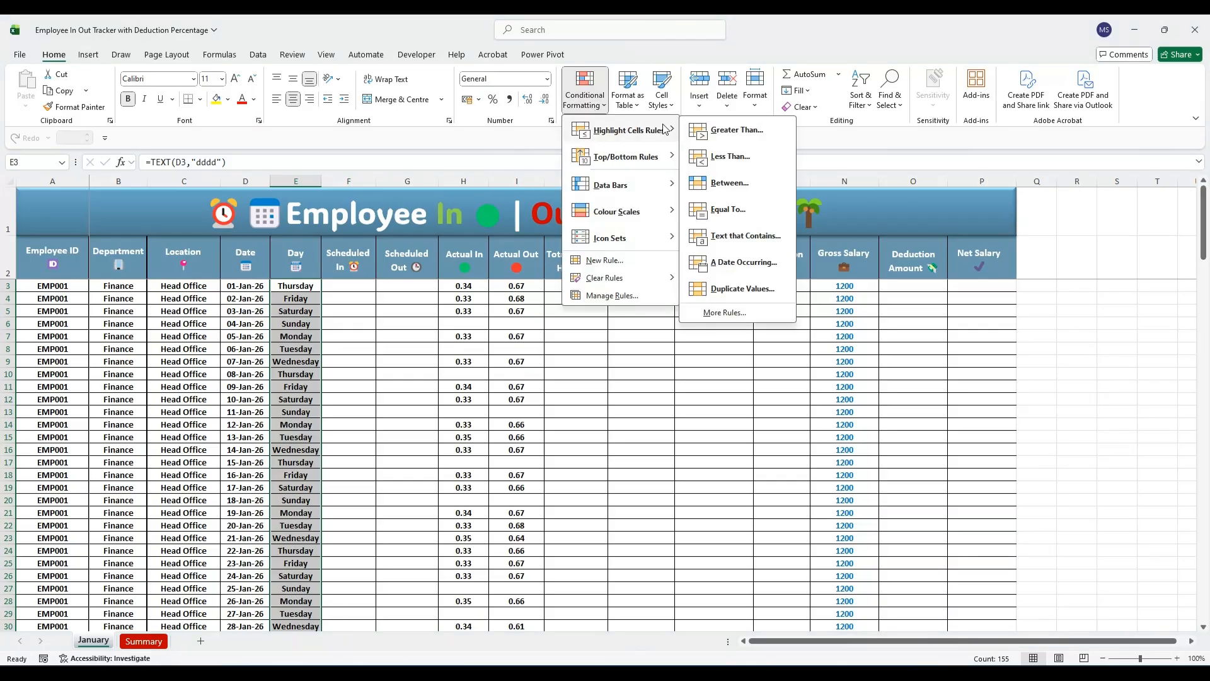
{"action": "left_click", "coordinate": [740, 236]}
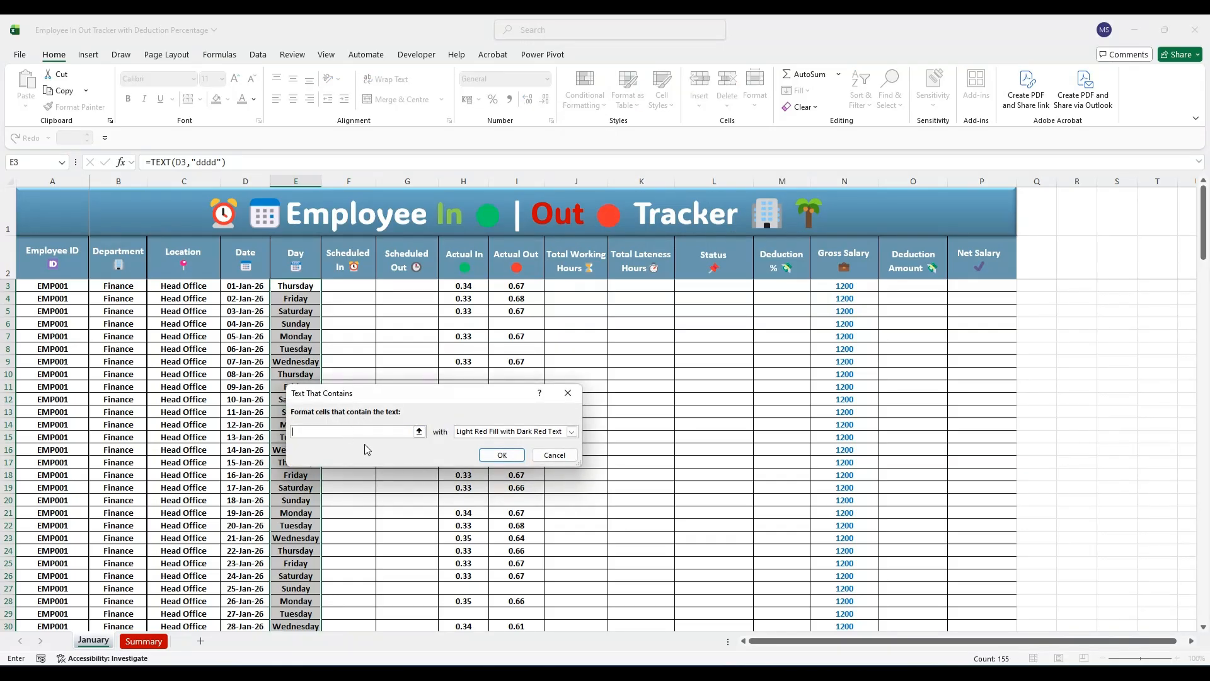
{"action": "type", "text": "Sunday"}
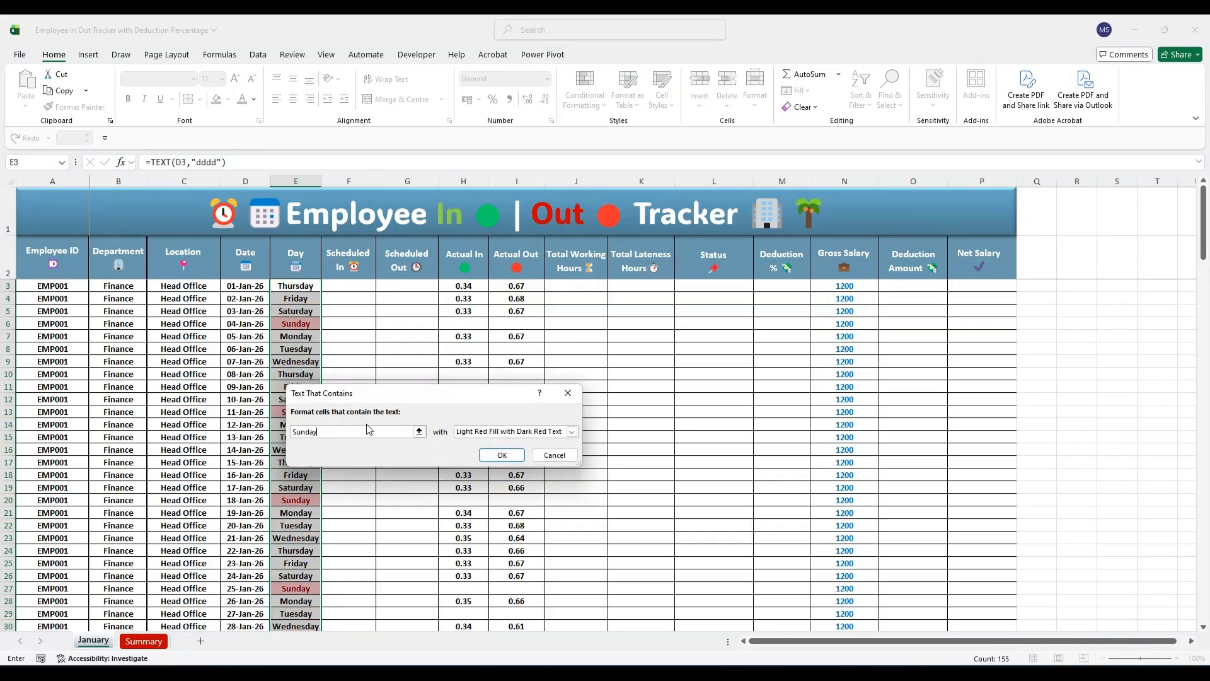
{"action": "left_click", "coordinate": [571, 432]}
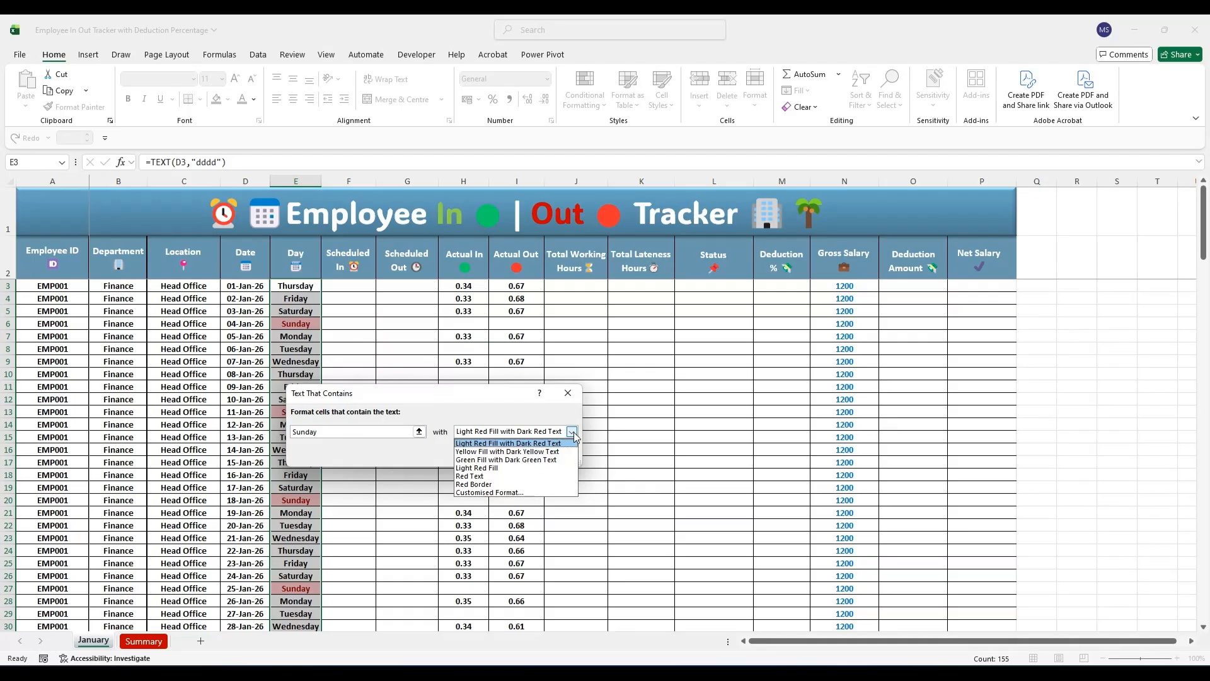
{"action": "left_click", "coordinate": [482, 493]}
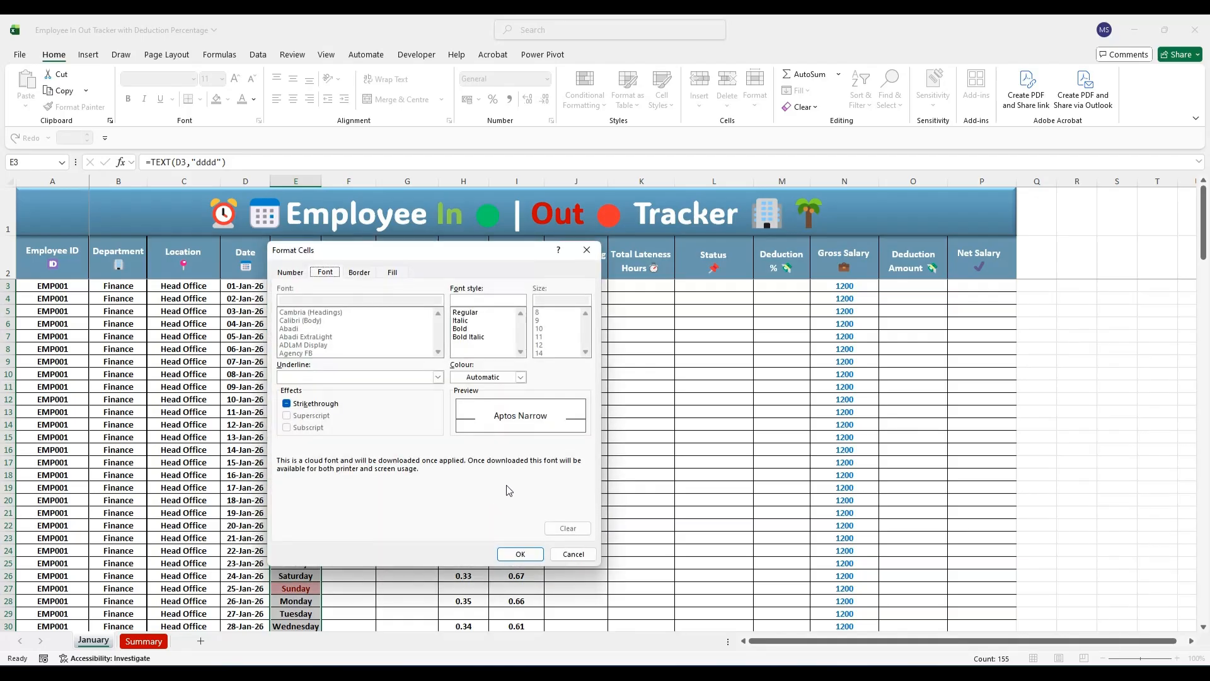
Give the Sunday rule a white bold font and a bright red fill, and apply it to the Day column
{"action": "left_click", "coordinate": [520, 377]}
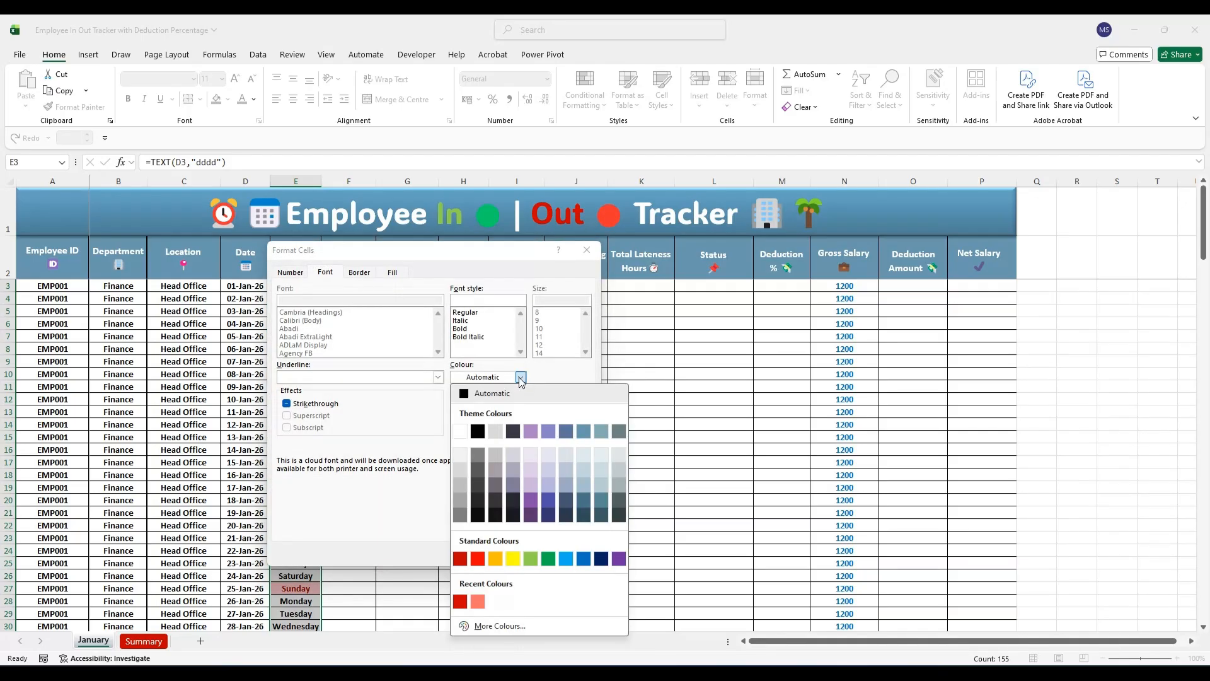
{"action": "left_click", "coordinate": [461, 432]}
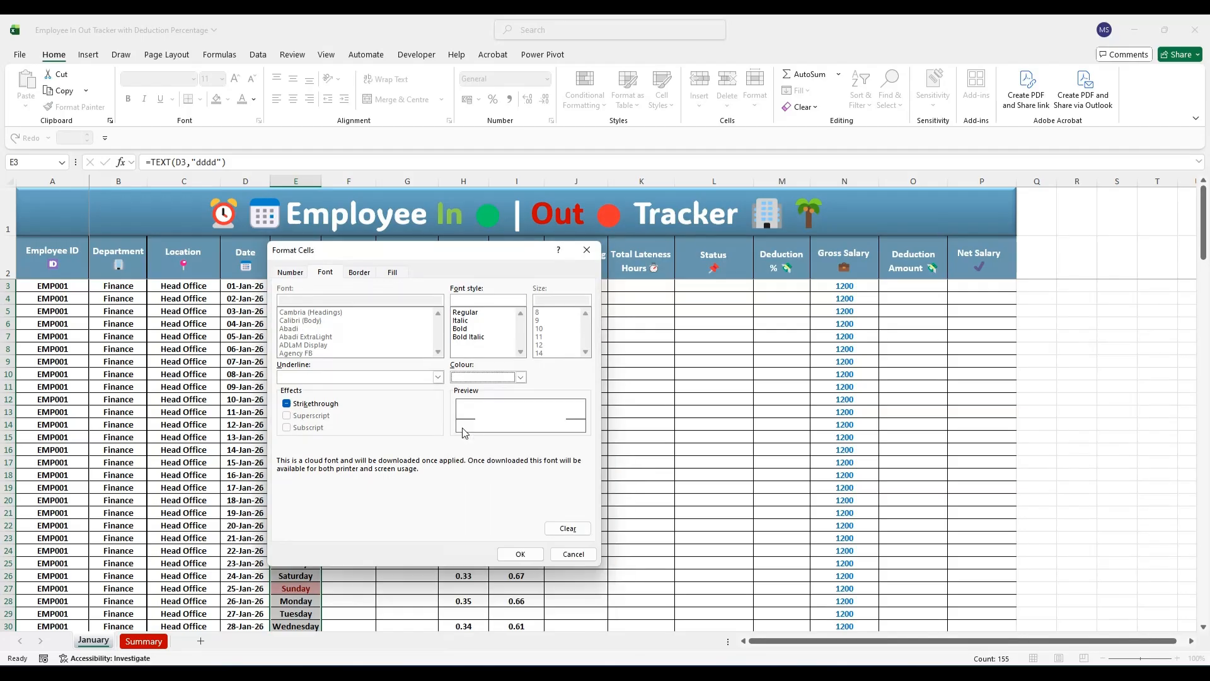
{"action": "left_click", "coordinate": [460, 329]}
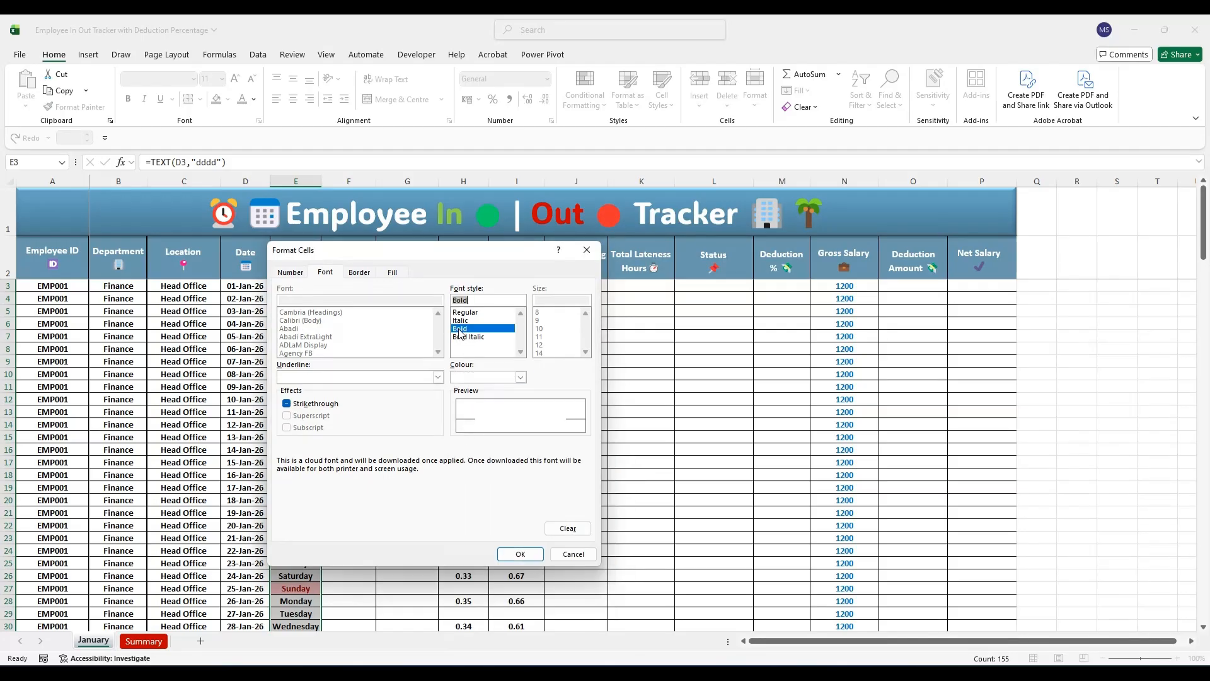
{"action": "left_click", "coordinate": [399, 275]}
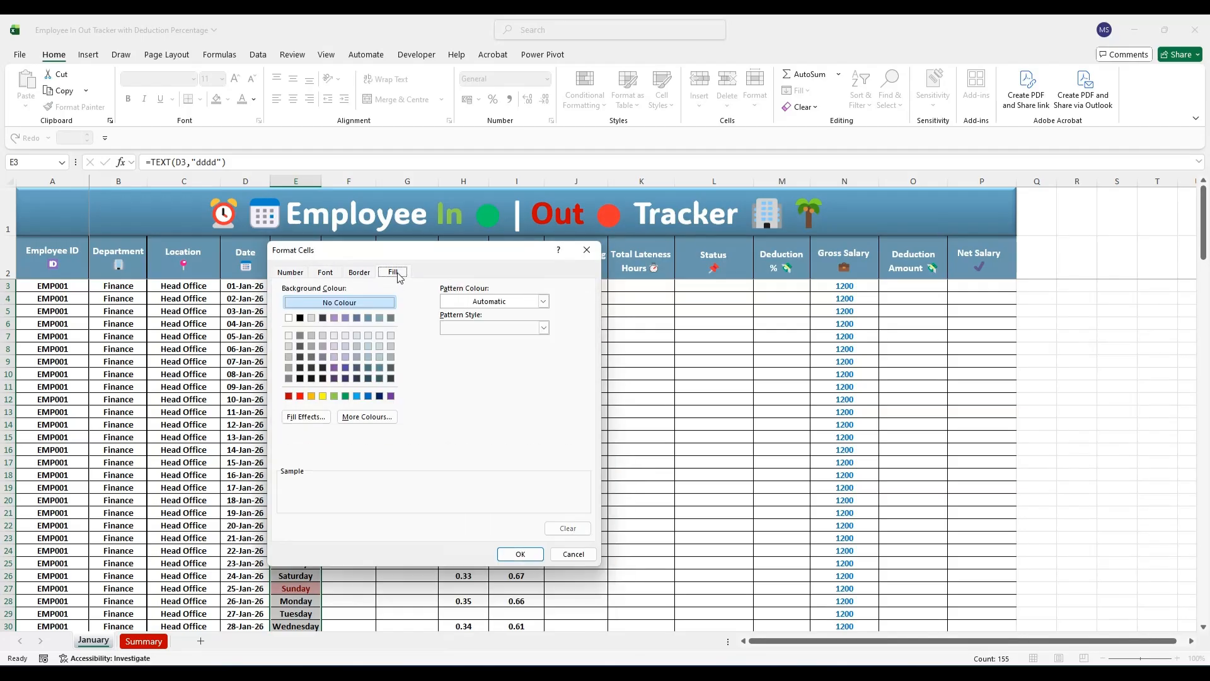
{"action": "left_click", "coordinate": [300, 396]}
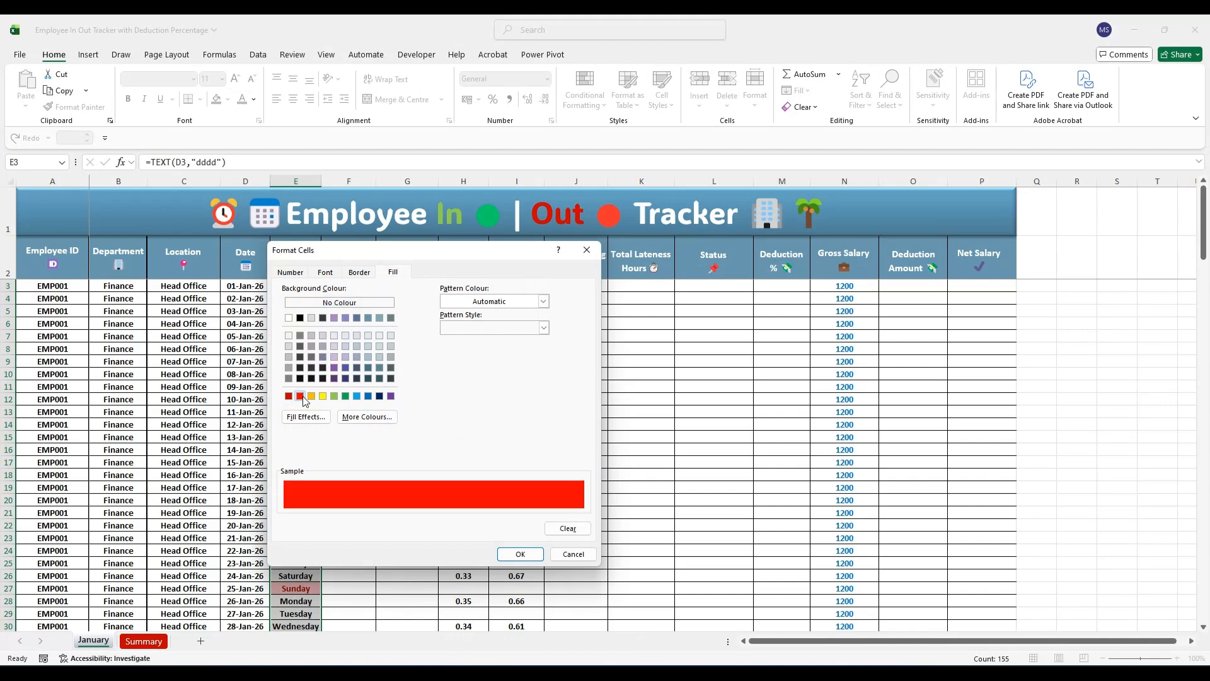
{"action": "left_click", "coordinate": [523, 554]}
{"action": "left_click", "coordinate": [501, 455]}
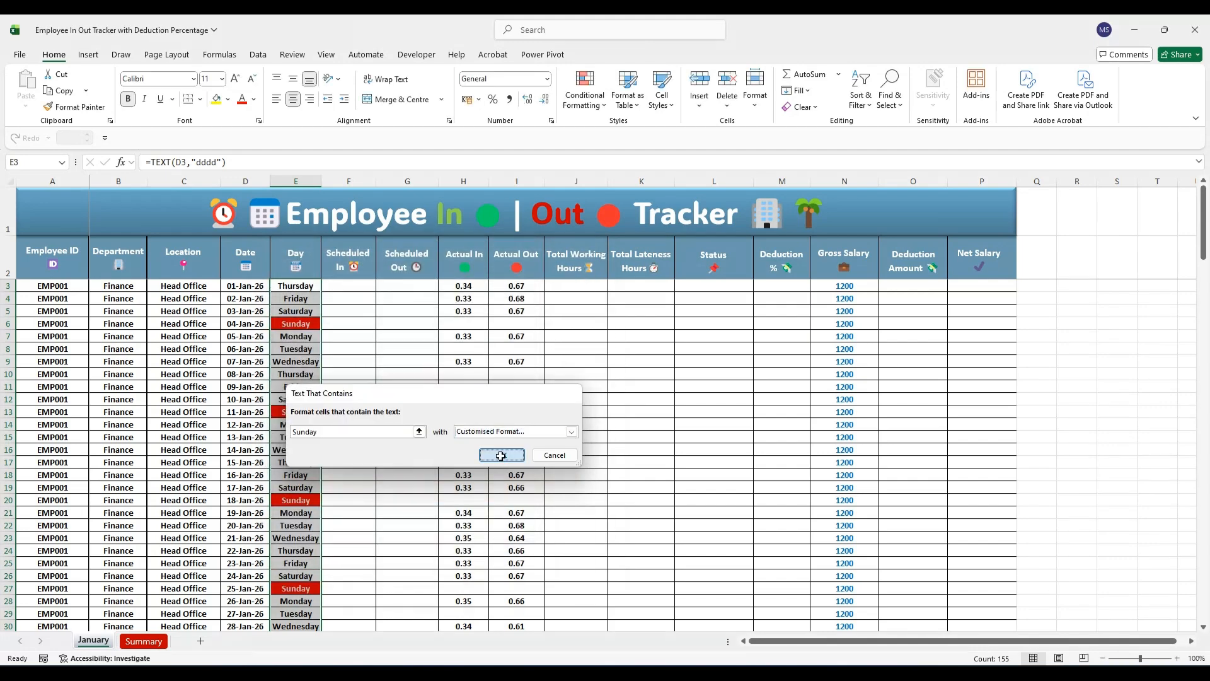
{"action": "left_click", "coordinate": [386, 424]}
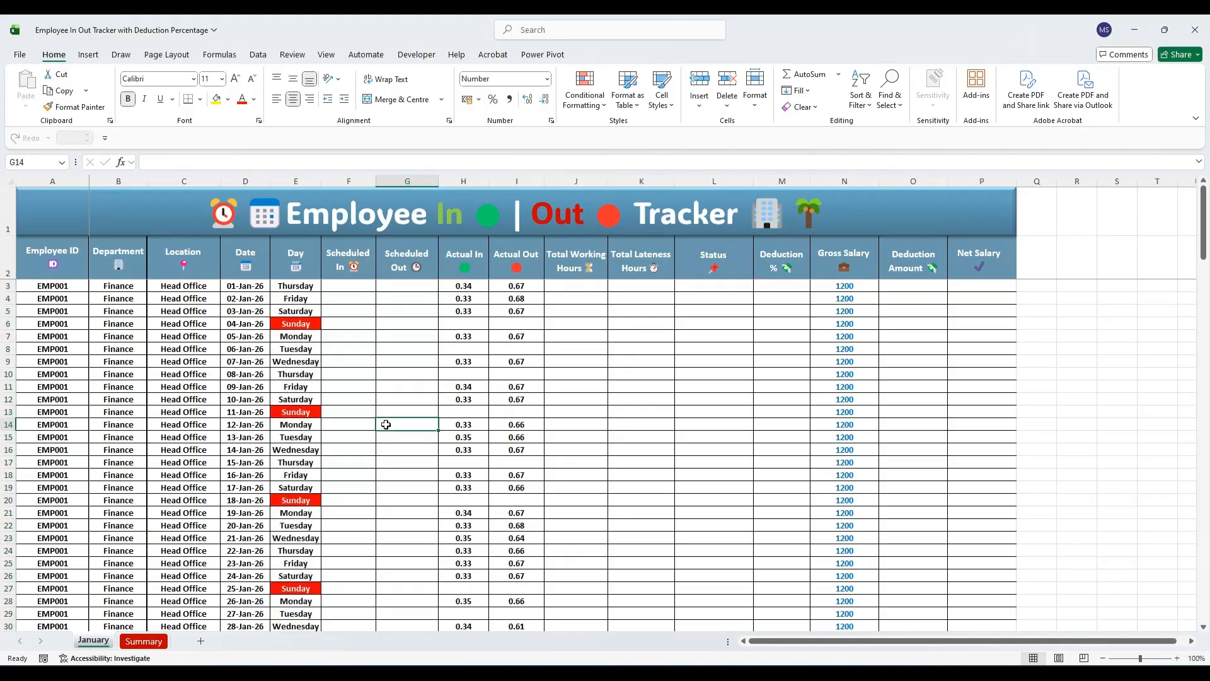
Select the Day column data from E3 down and start a Text That Contains rule for "Holiday" with a customised format
{"action": "left_click", "coordinate": [295, 287]}
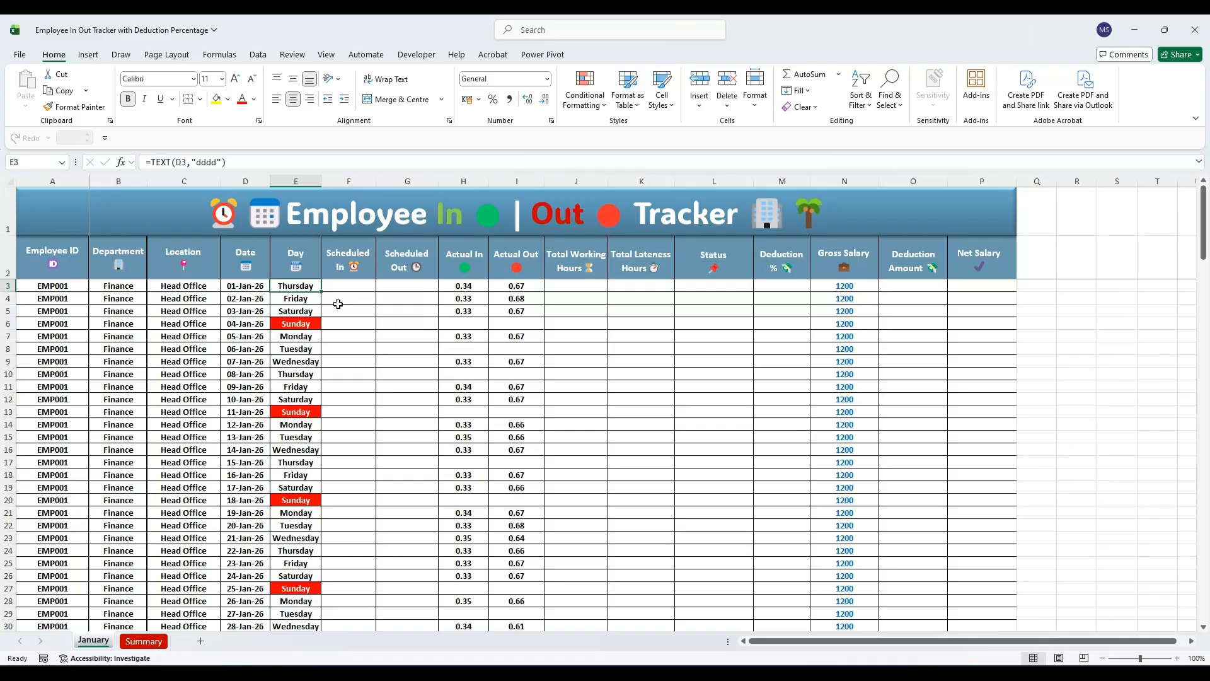
{"action": "key", "text": "ctrl+shift+Down"}
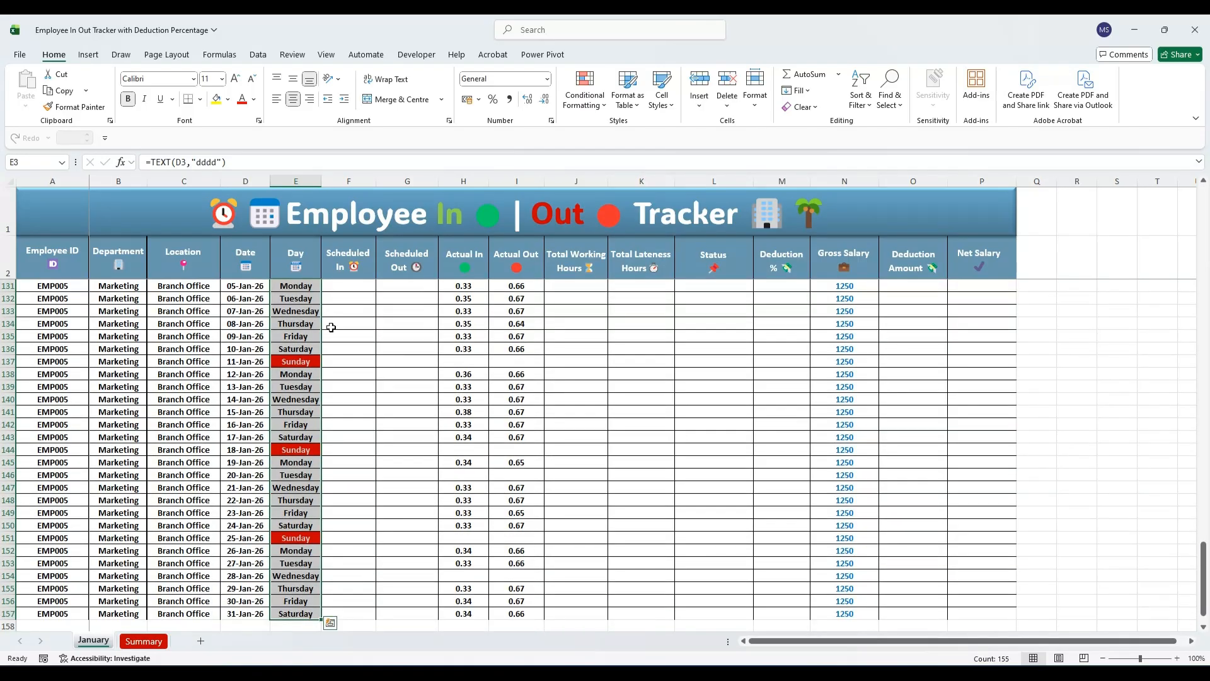
{"action": "left_click", "coordinate": [585, 100]}
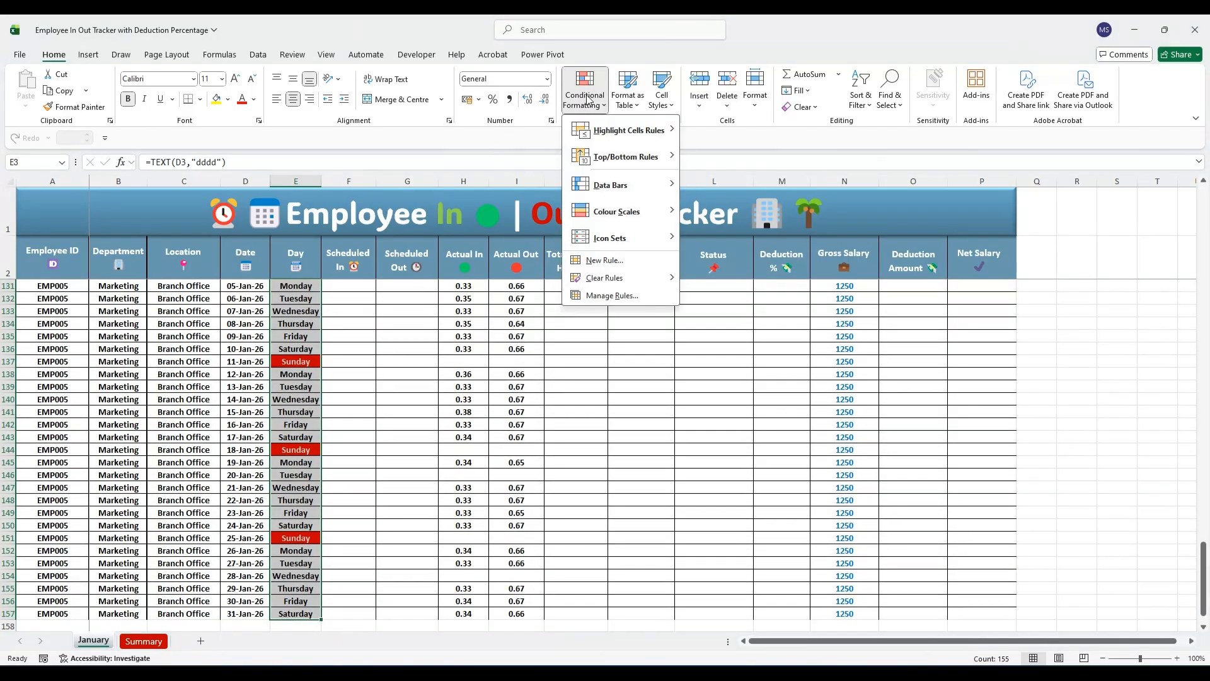
{"action": "mouse_move", "coordinate": [623, 130]}
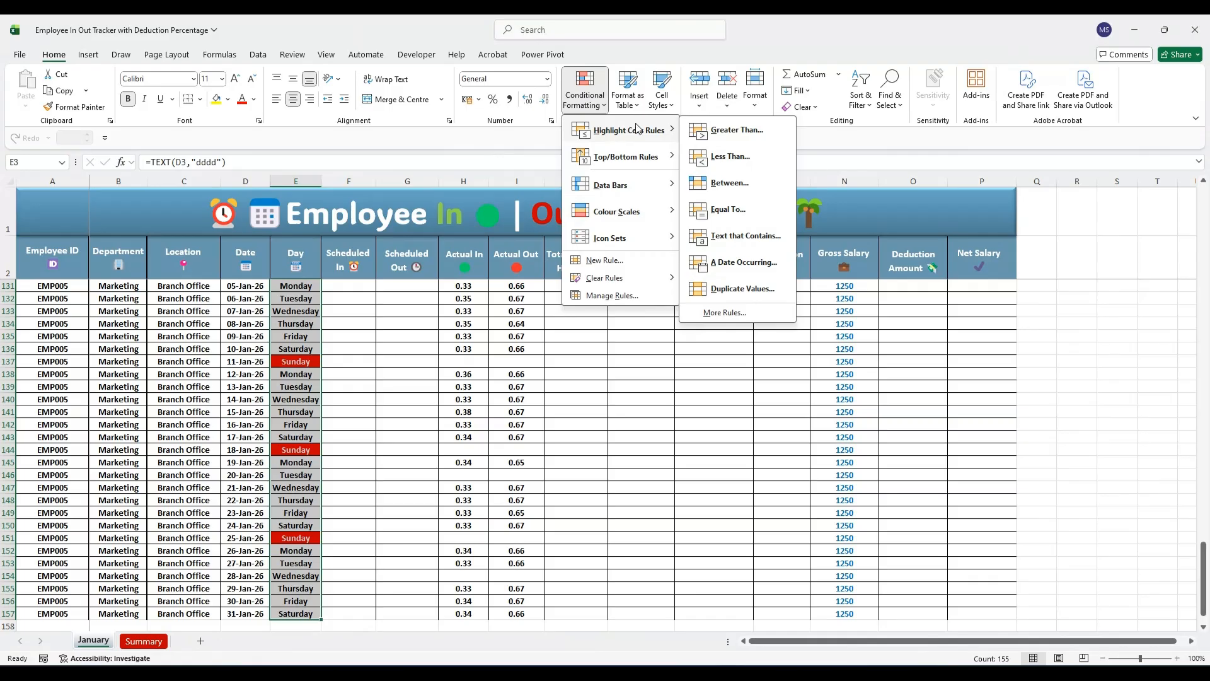
{"action": "left_click", "coordinate": [723, 238]}
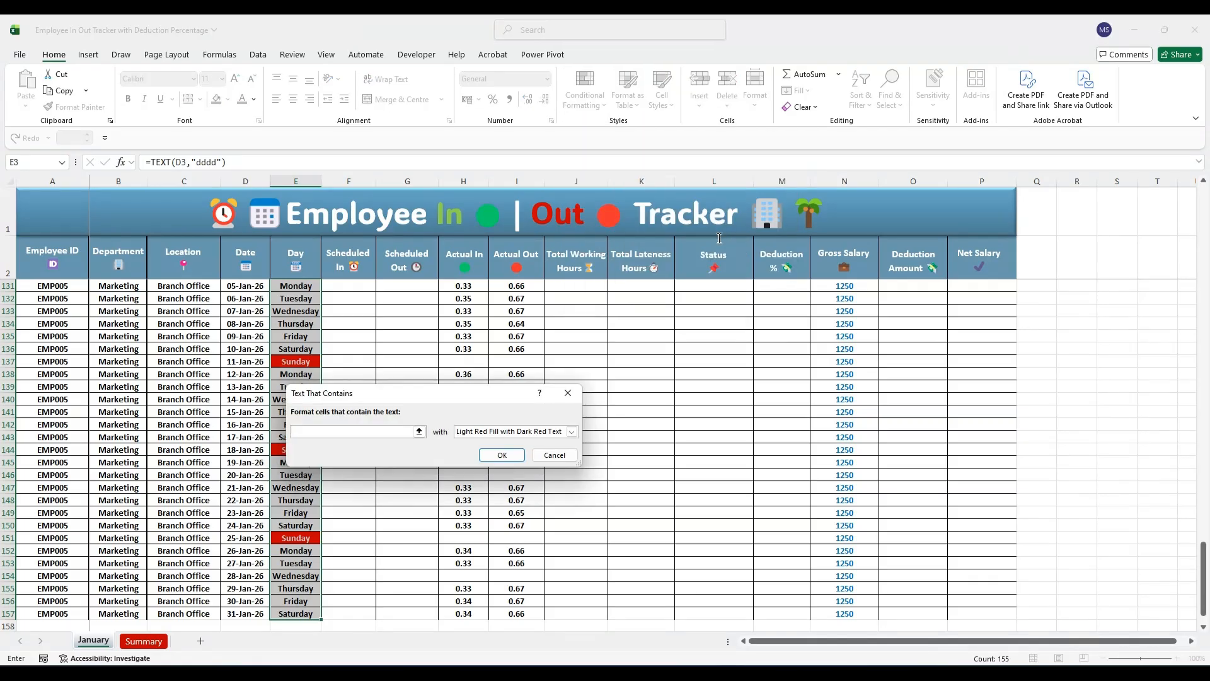
{"action": "type", "text": "Holiday"}
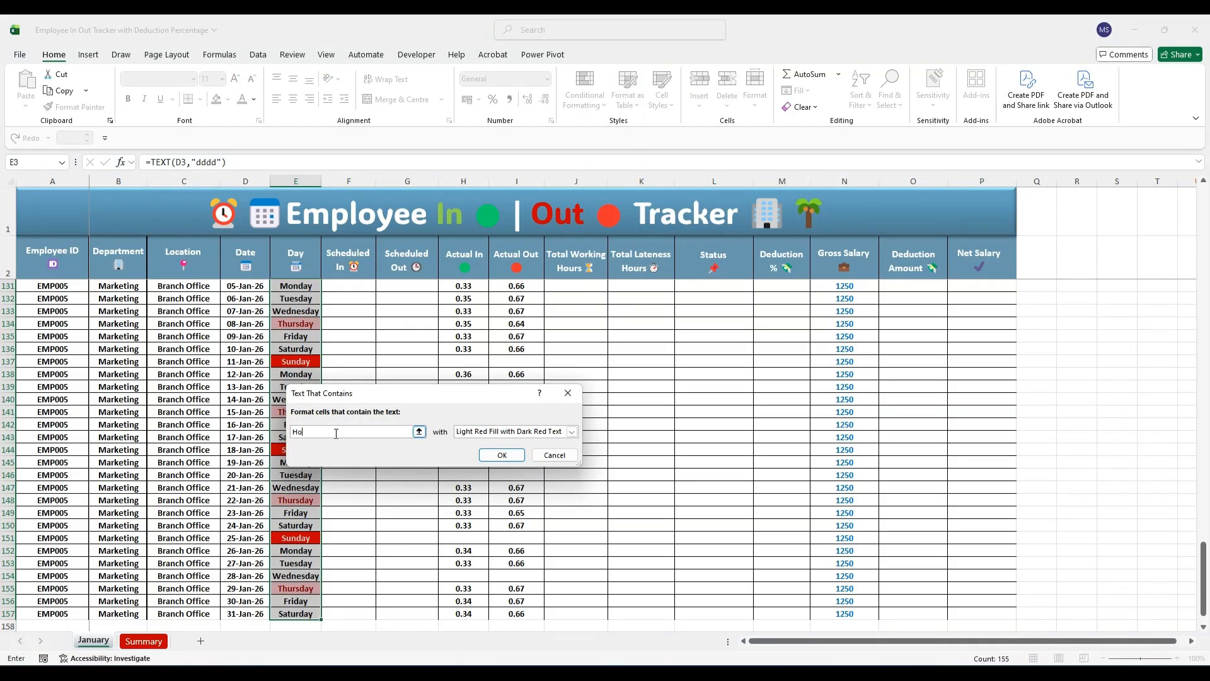
{"action": "left_click", "coordinate": [574, 433]}
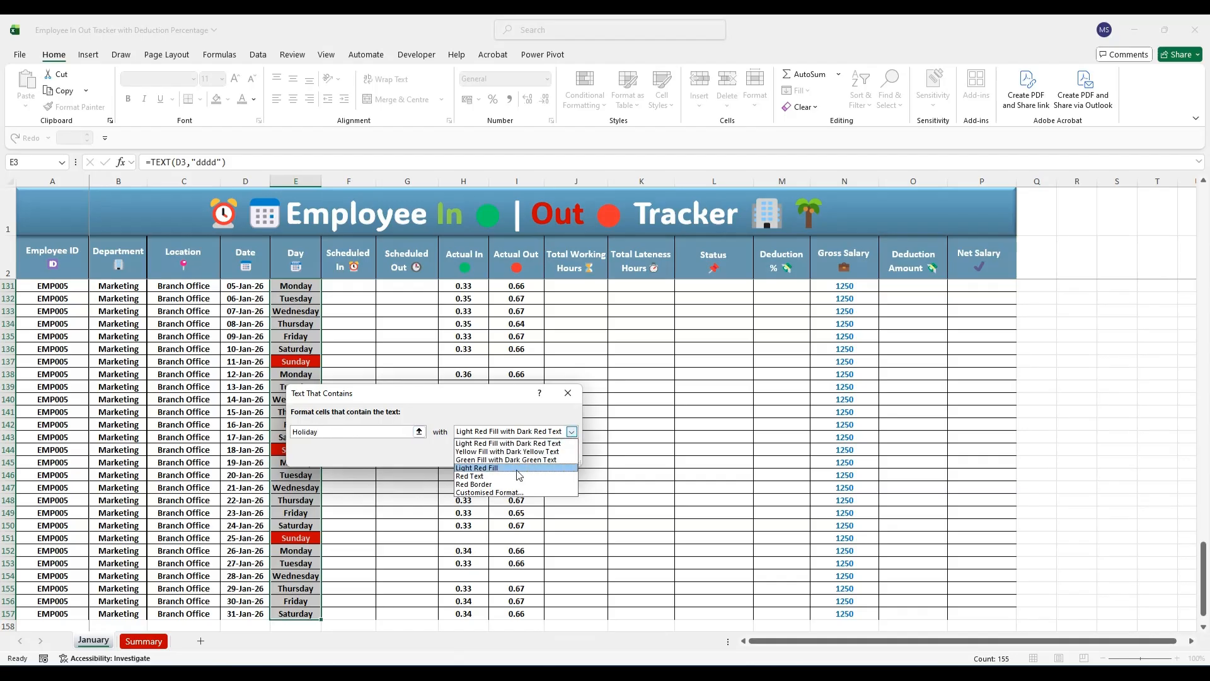
{"action": "left_click", "coordinate": [492, 493]}
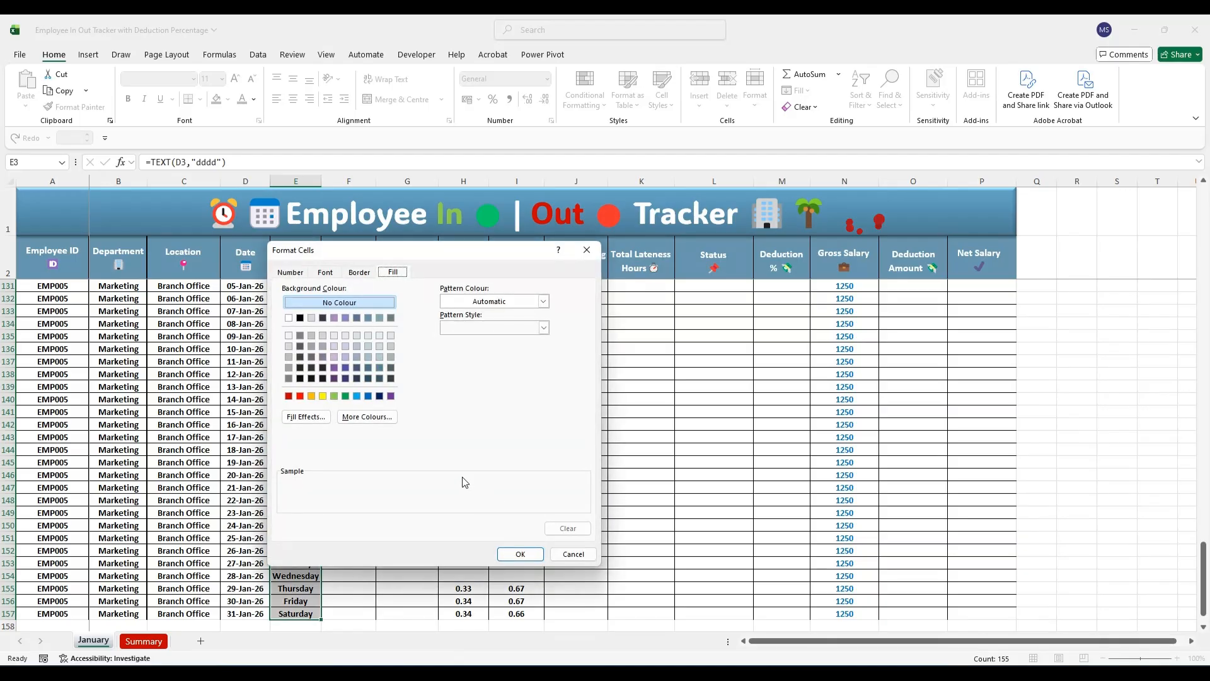
Give the Holiday rule a dark navy fill and a white bold font, and apply it to the Day column
{"action": "left_click", "coordinate": [356, 379]}
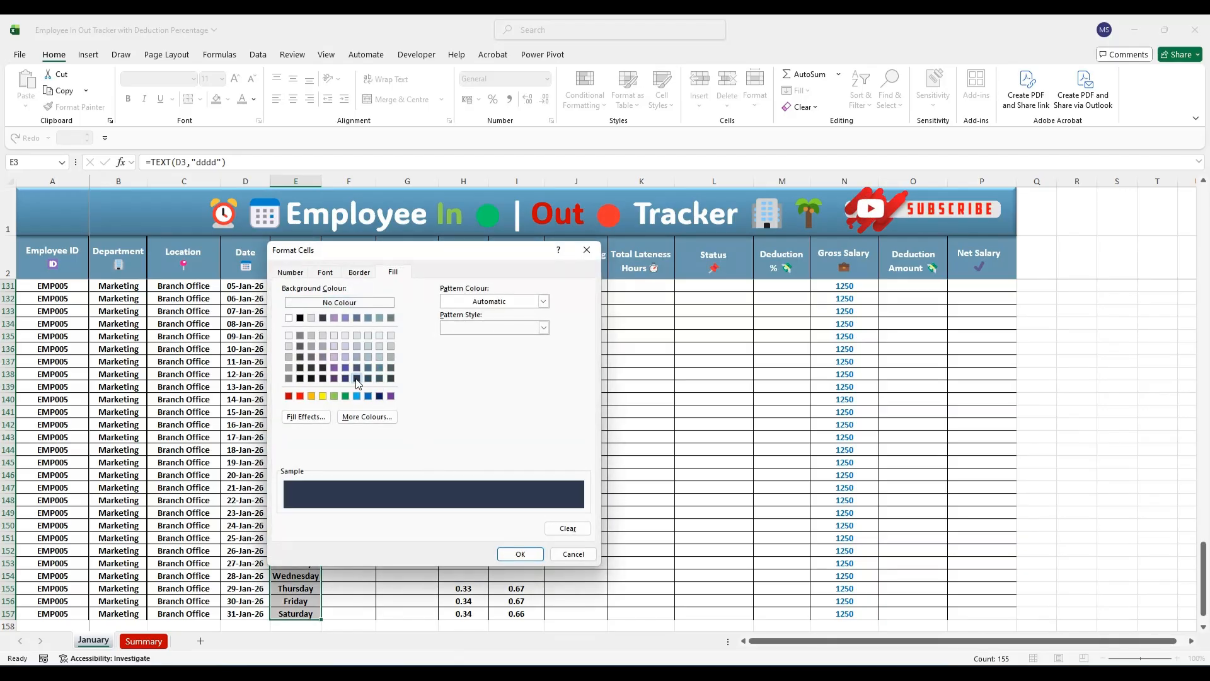
{"action": "left_click", "coordinate": [325, 273]}
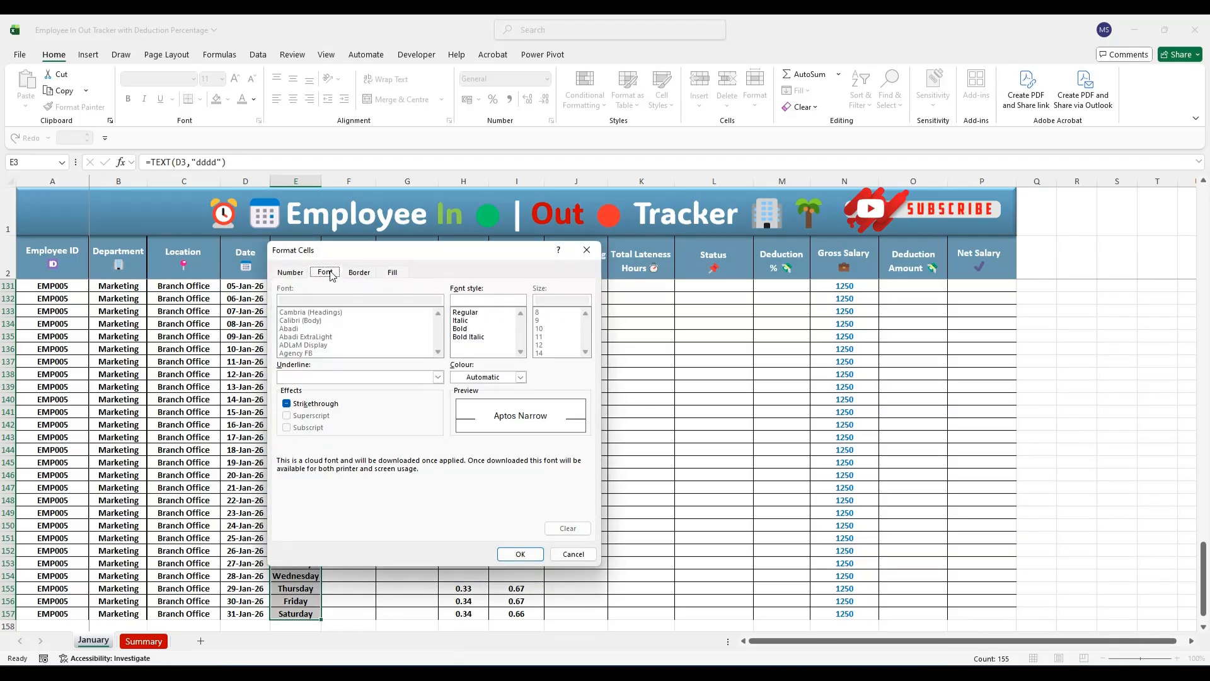
{"action": "left_click", "coordinate": [521, 377]}
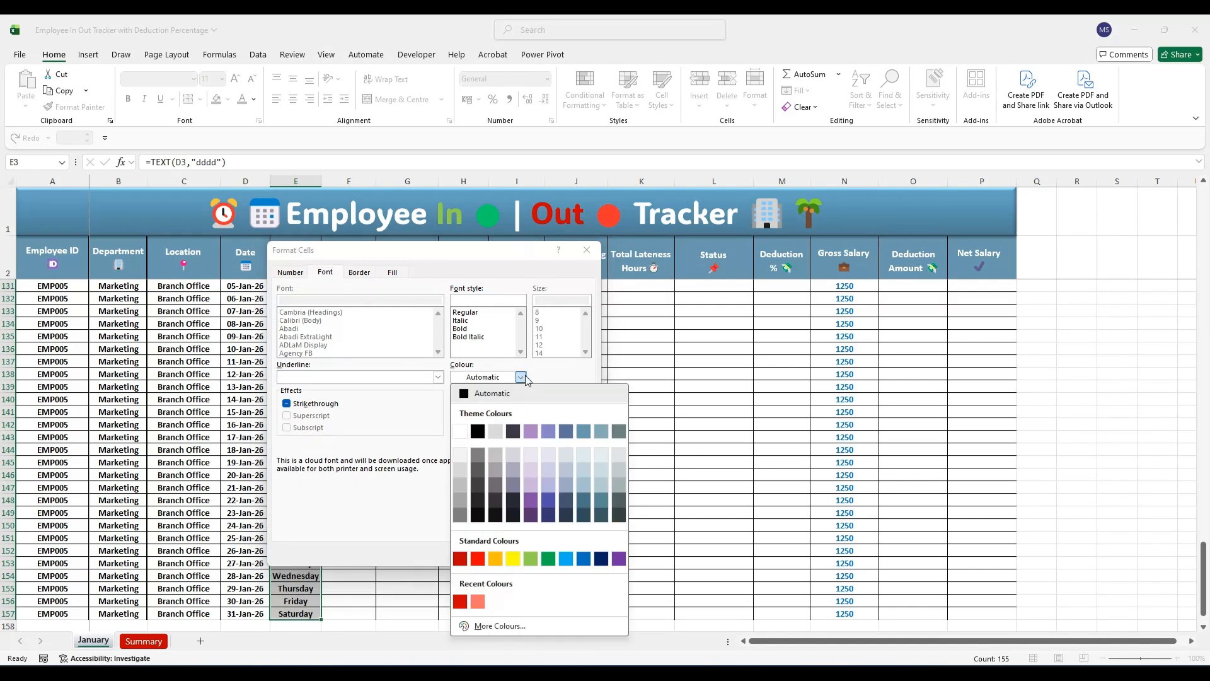
{"action": "left_click", "coordinate": [460, 432]}
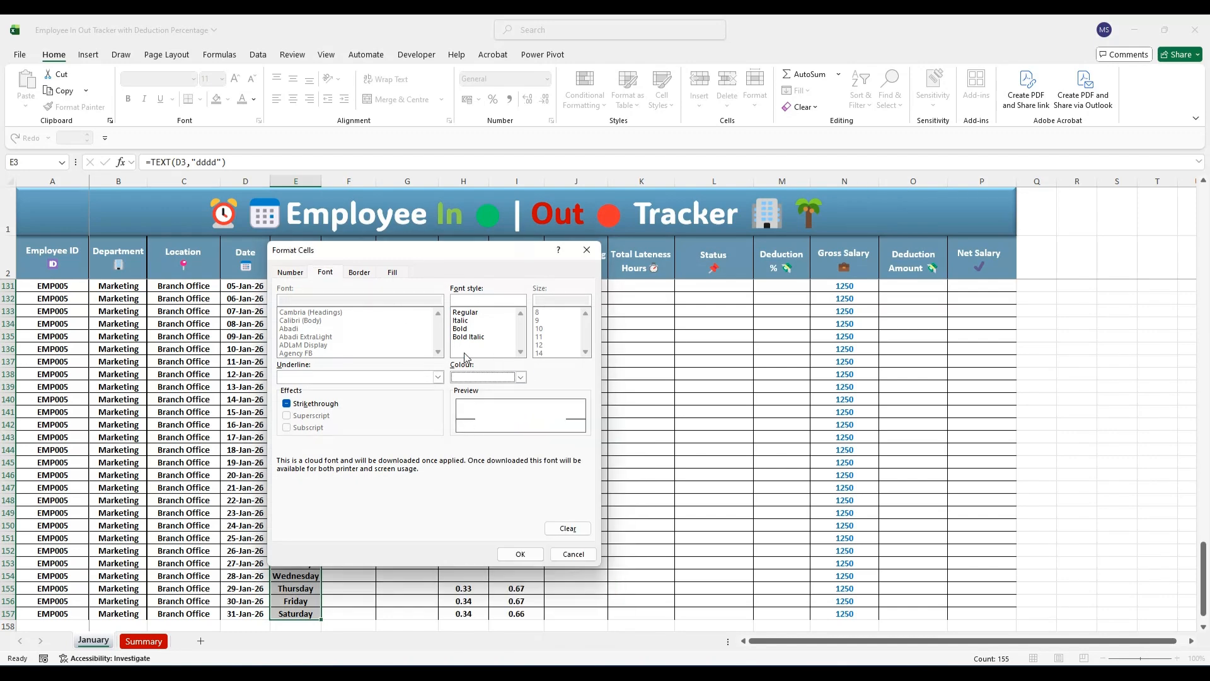
{"action": "left_click", "coordinate": [460, 329]}
{"action": "left_click", "coordinate": [520, 553]}
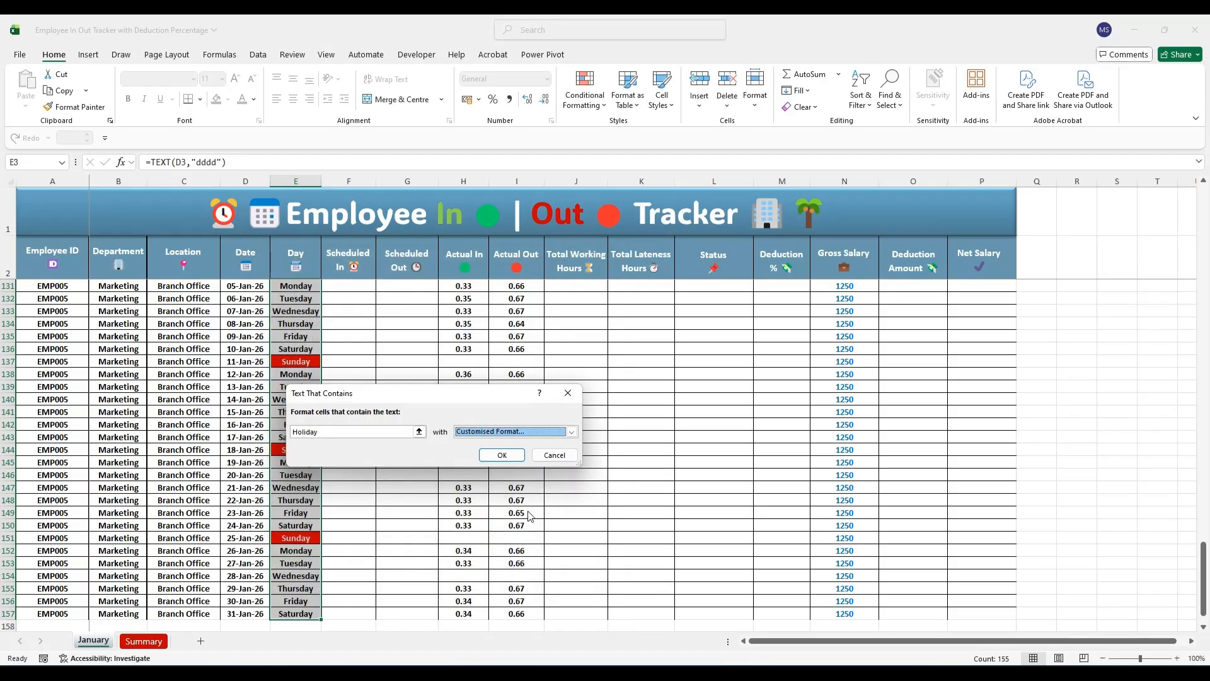
{"action": "left_click", "coordinate": [507, 459]}
{"action": "left_click", "coordinate": [639, 471]}
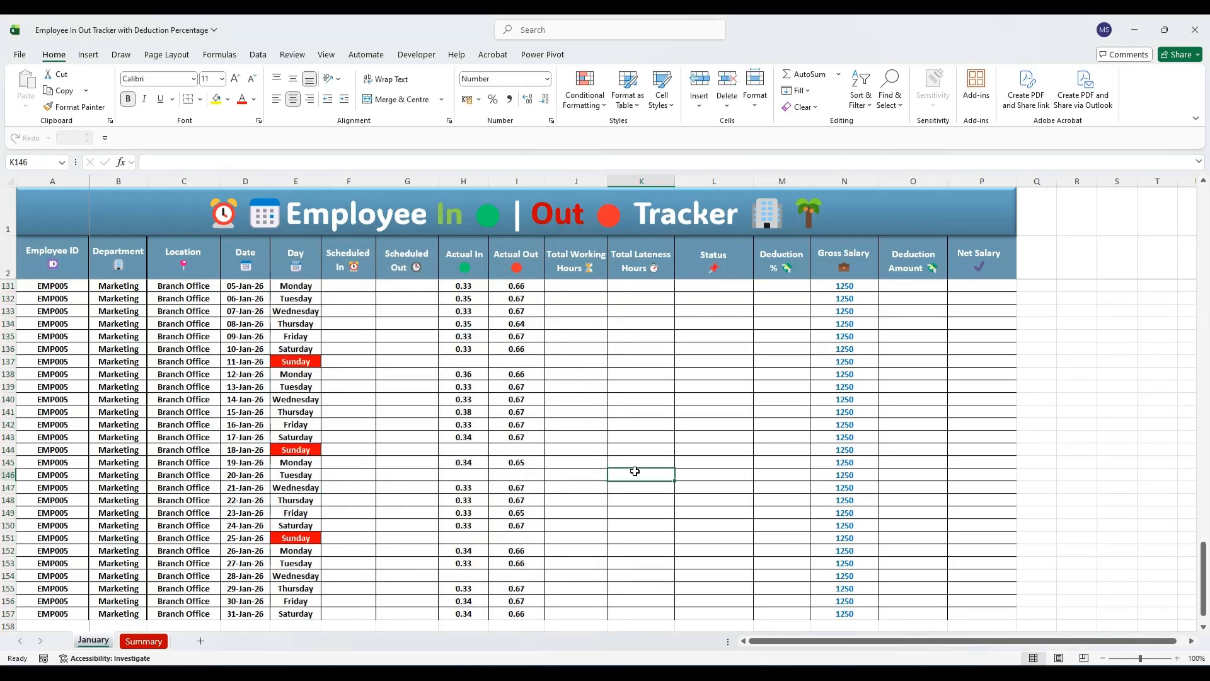
Enter Holiday in the Day column for 13-Jan-26 in EMP005's rows
{"action": "left_click", "coordinate": [313, 387]}
{"action": "type", "text": "Holiday"}
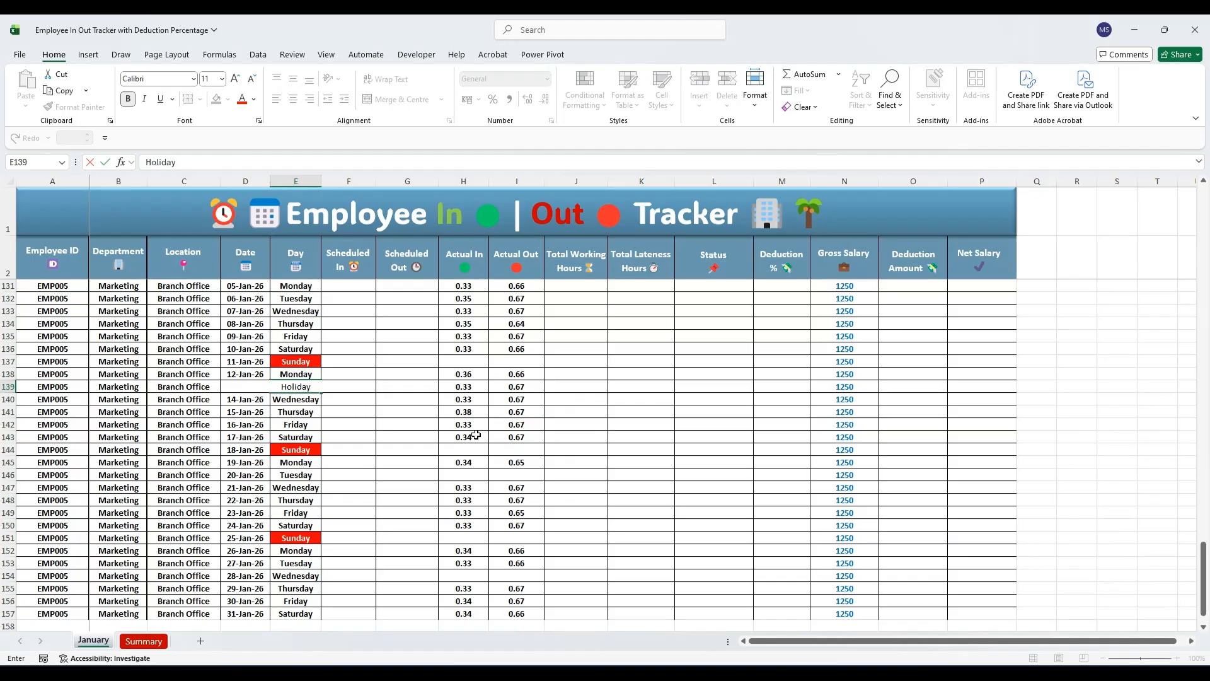
{"action": "key", "text": "Return"}
{"action": "scroll", "coordinate": [1072, 542], "scroll_direction": "up", "scroll_amount": 4}
{"action": "left_click_drag", "start_coordinate": [1205, 561], "coordinate": [1204, 232]}
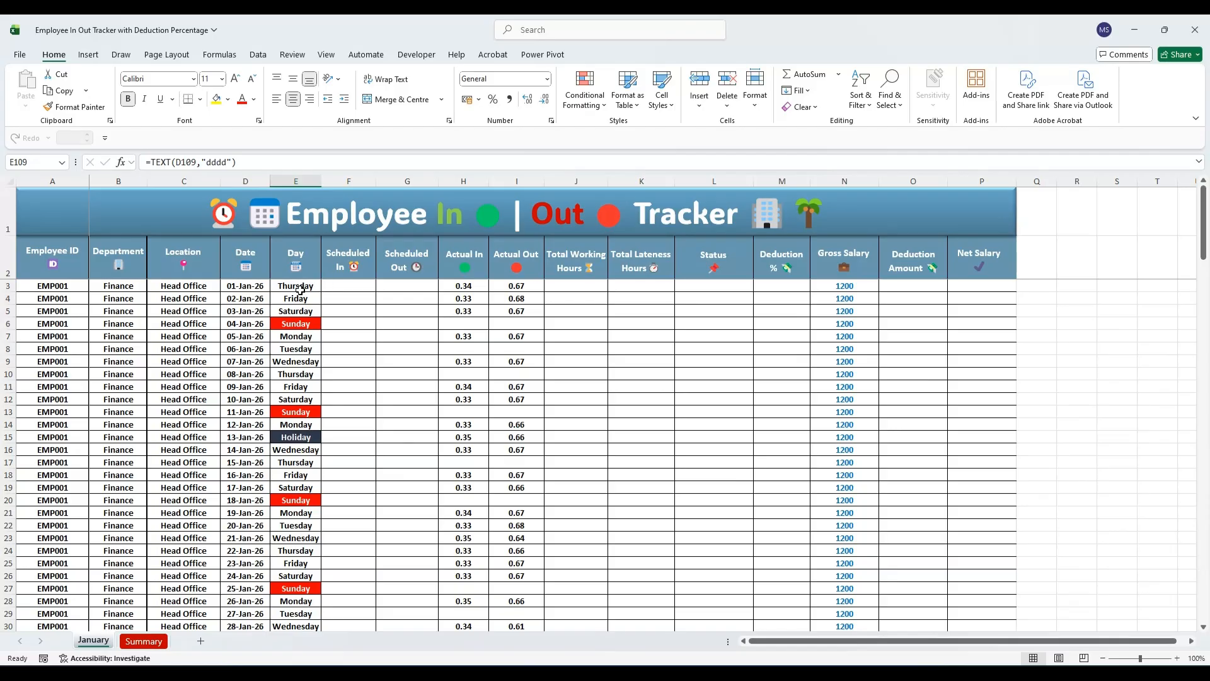
Format the Scheduled In, Scheduled Out, Actual In and Actual Out data, F3 to I157, with the custom number format h:mm AM/PM
{"action": "left_click_drag", "start_coordinate": [358, 288], "coordinate": [503, 285]}
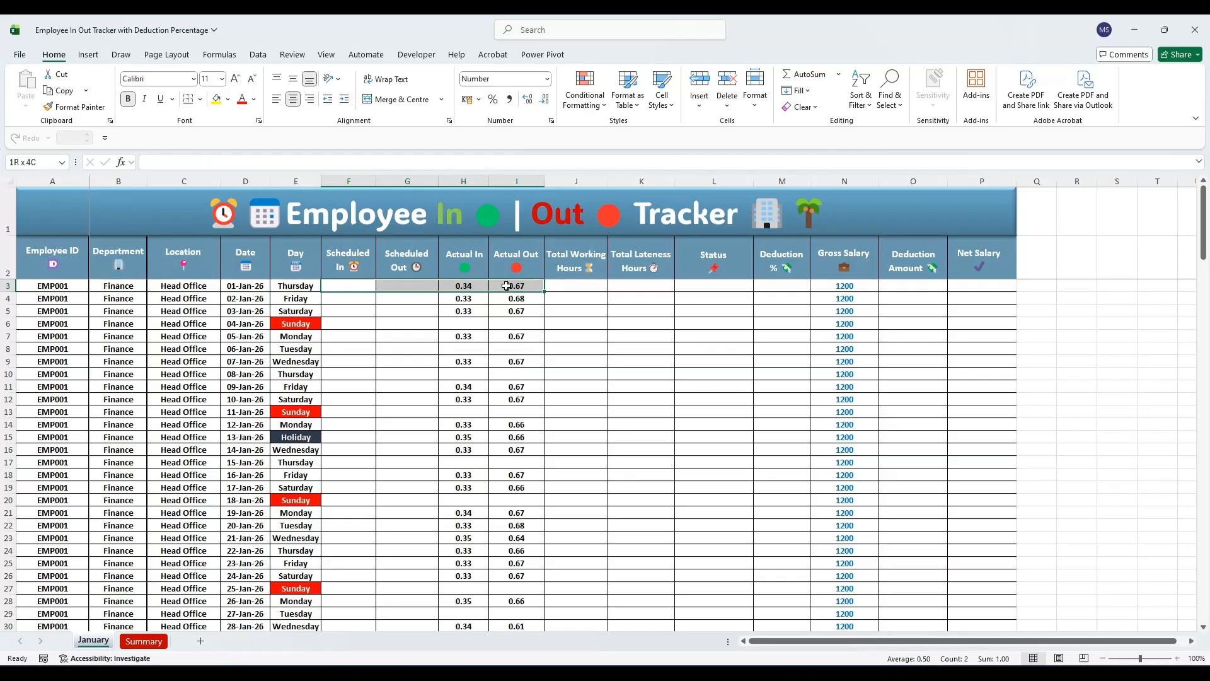
{"action": "mouse_move", "coordinate": [506, 285]}
{"action": "left_mouse_down"}
{"action": "mouse_move", "coordinate": [508, 309]}
{"action": "mouse_move", "coordinate": [510, 287]}
{"action": "left_mouse_up"}
{"action": "left_click_drag", "start_coordinate": [511, 287], "coordinate": [536, 589]}
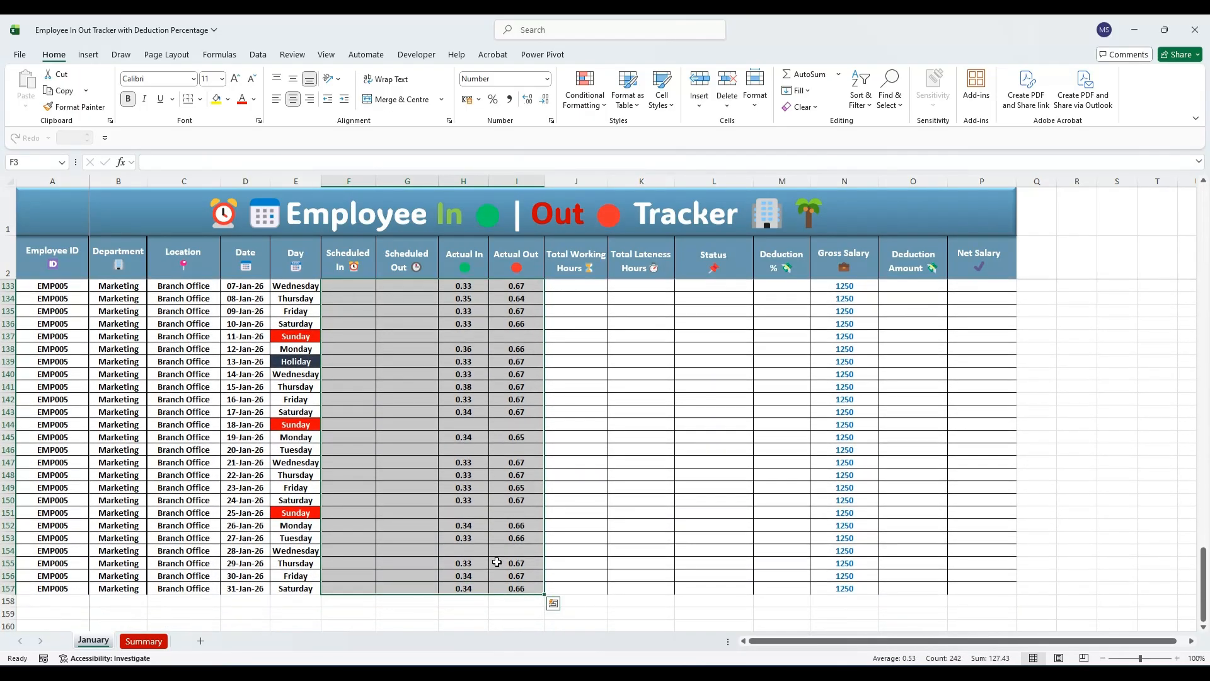
{"action": "right_click", "coordinate": [462, 441]}
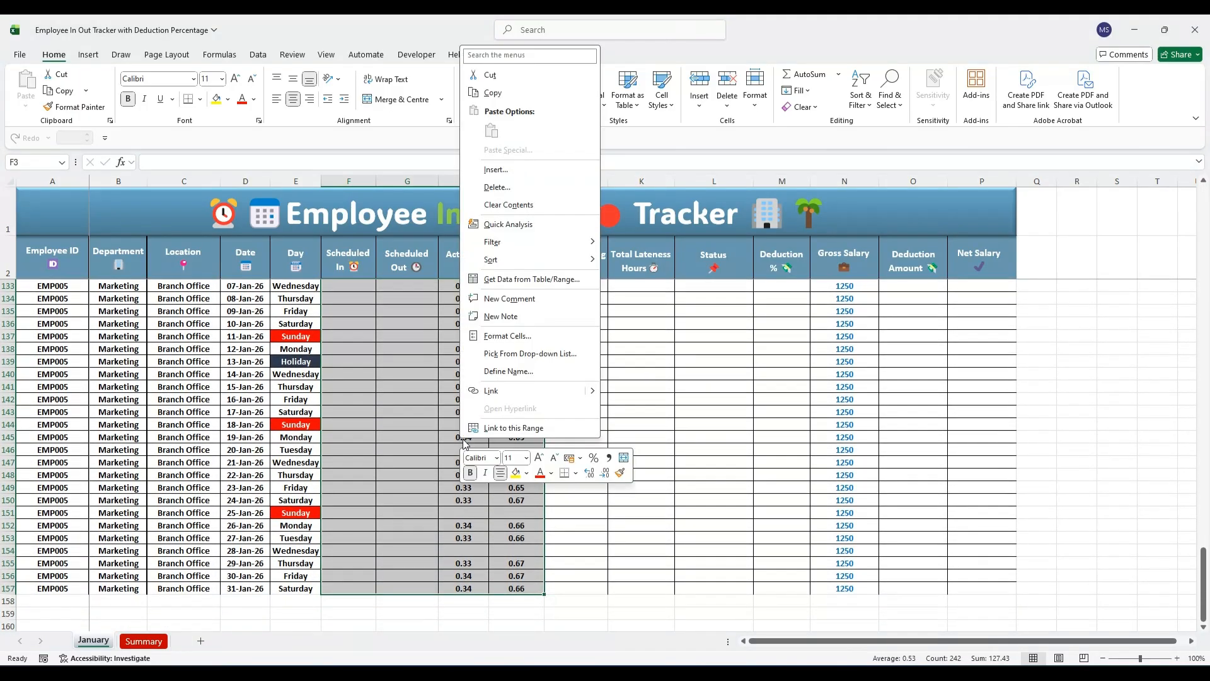
{"action": "left_click", "coordinate": [494, 334]}
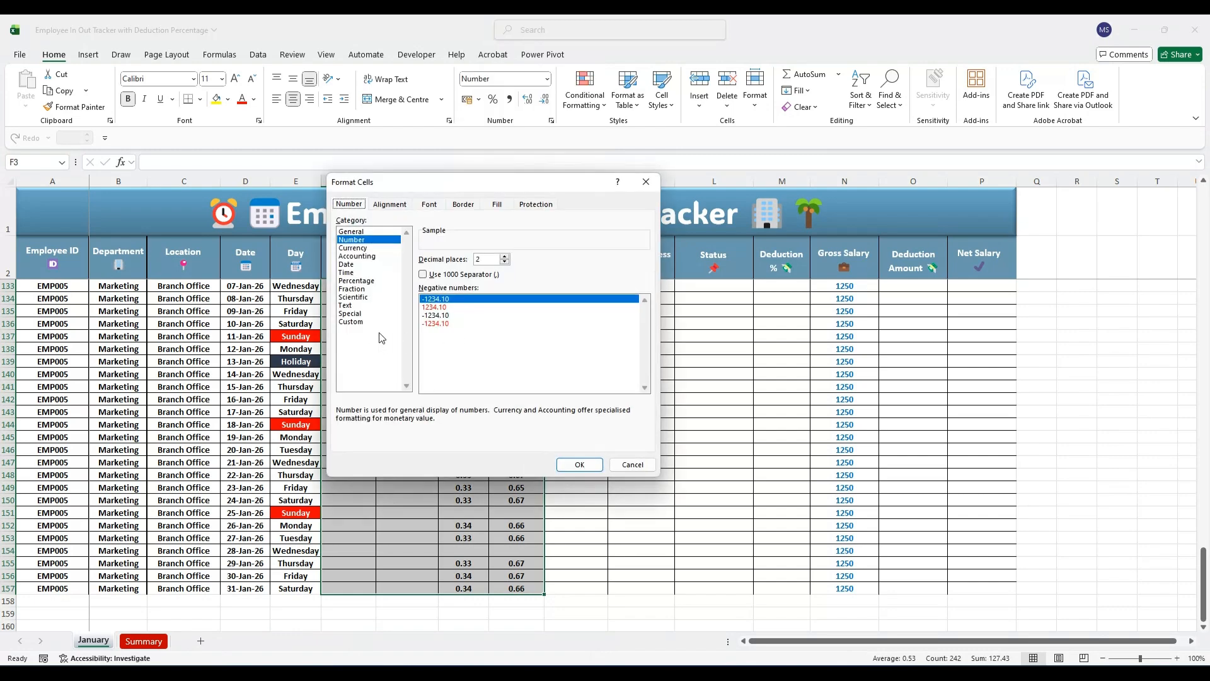
{"action": "left_click", "coordinate": [354, 322]}
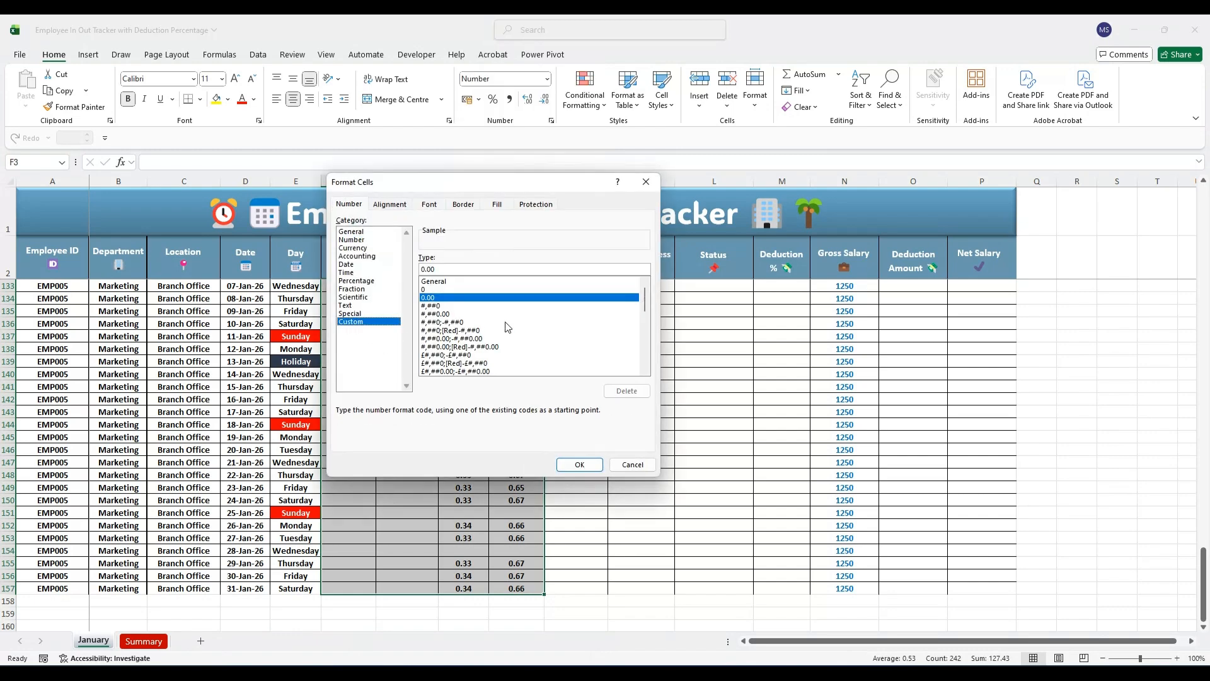
{"action": "left_click_drag", "start_coordinate": [644, 304], "coordinate": [647, 344]}
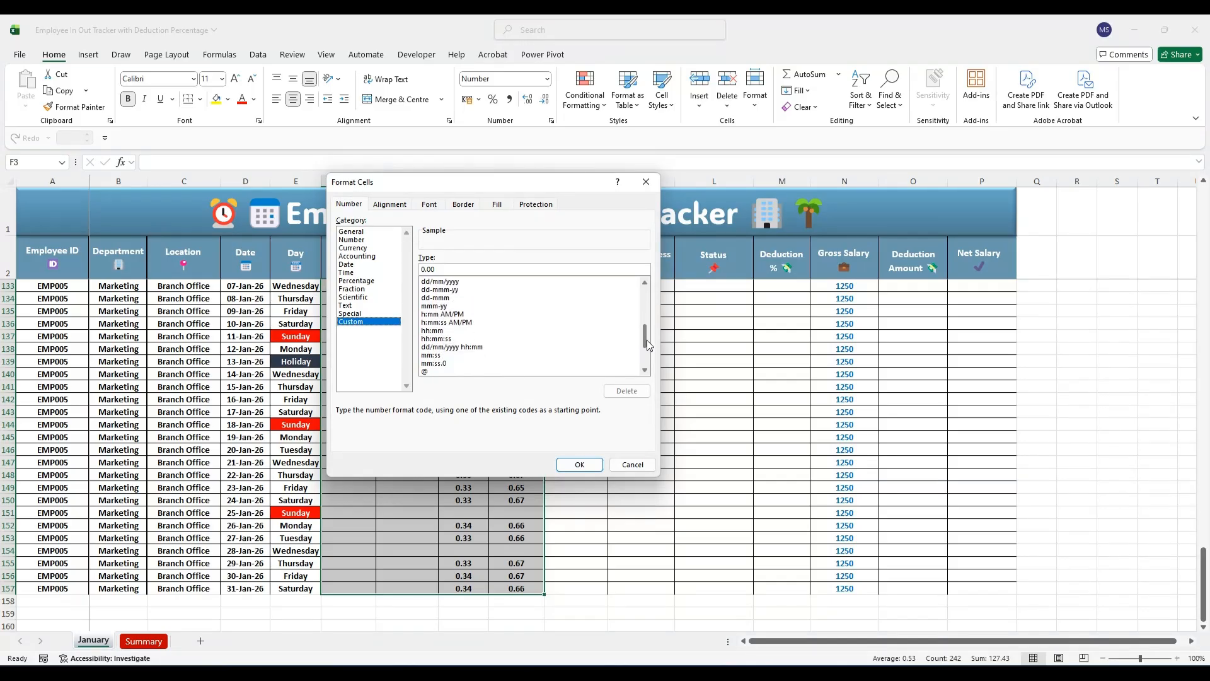
{"action": "left_click", "coordinate": [451, 315]}
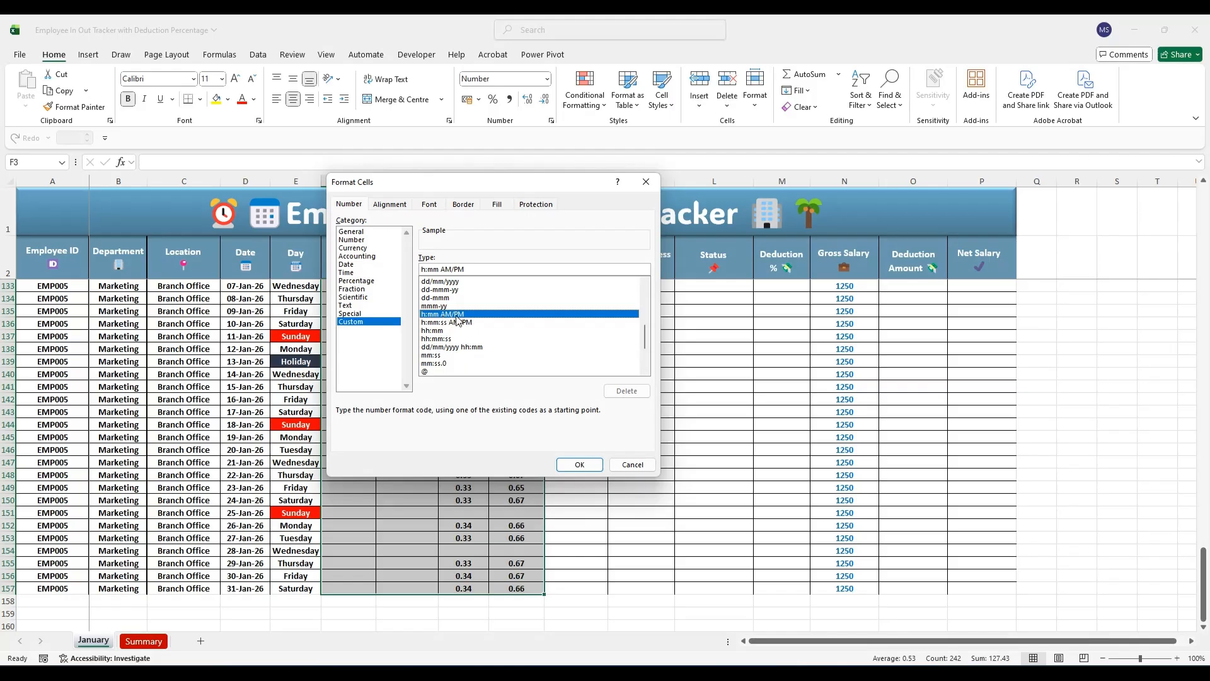
{"action": "left_click", "coordinate": [580, 464]}
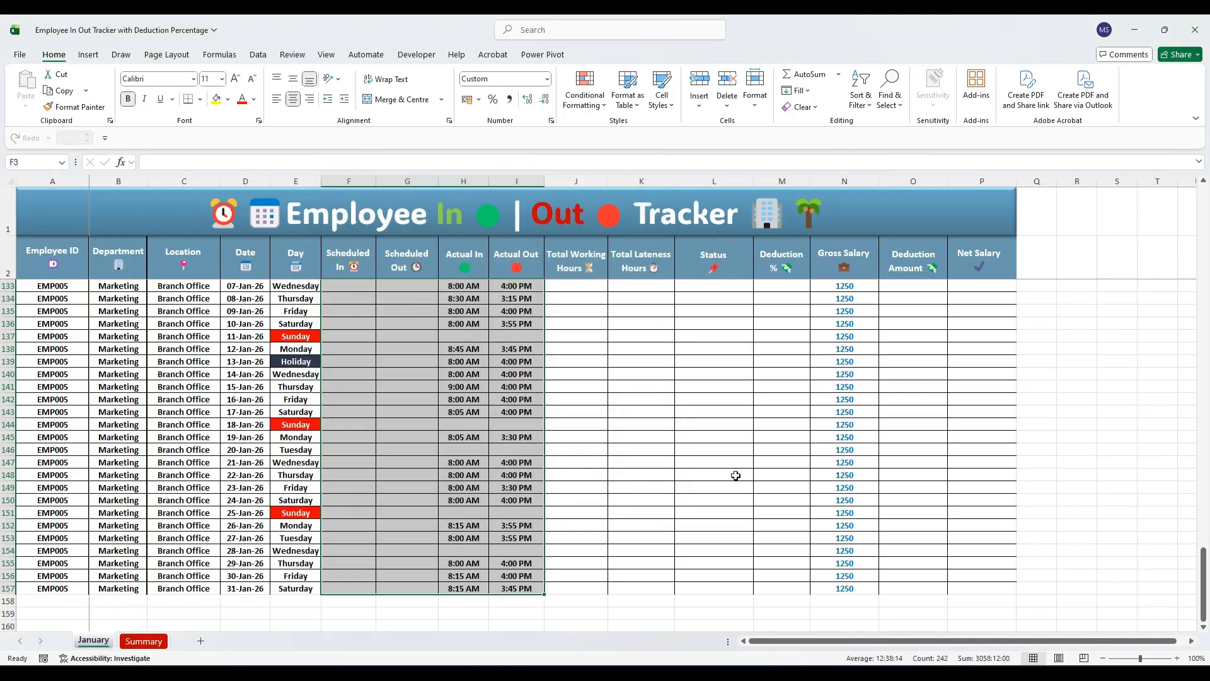
{"action": "left_click", "coordinate": [736, 475]}
{"action": "left_click_drag", "start_coordinate": [1205, 583], "coordinate": [1205, 566]}
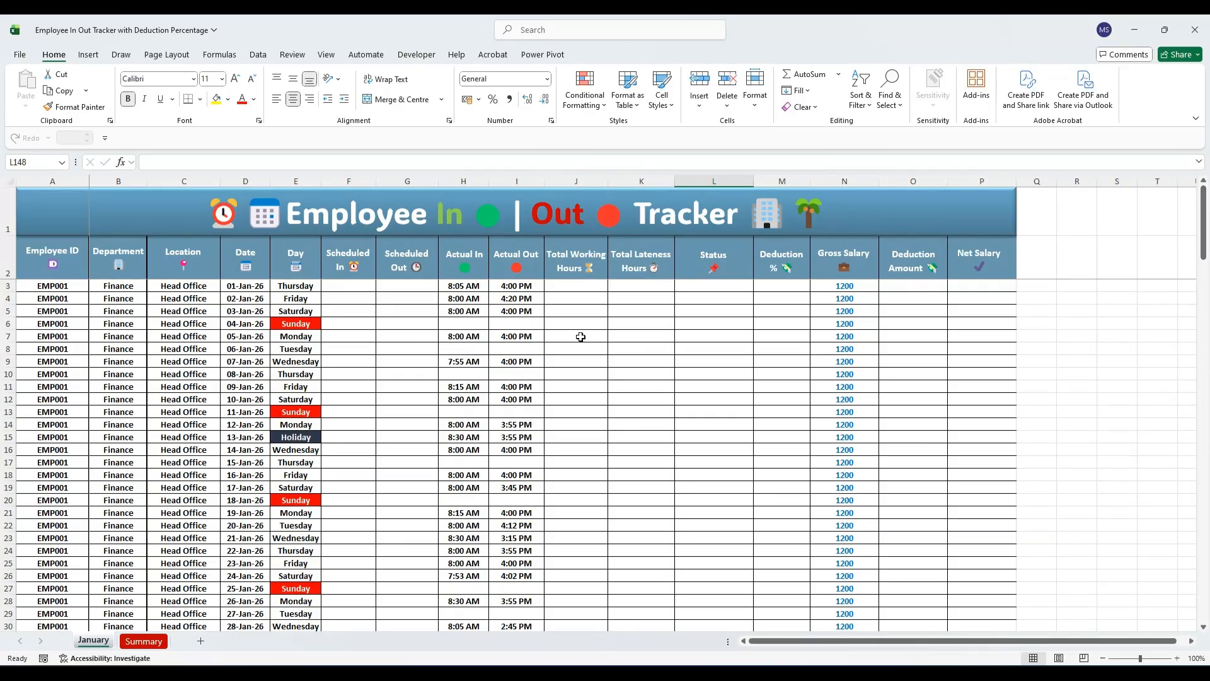
{"action": "left_click", "coordinate": [348, 289]}
{"action": "type", "text": "8 am"}
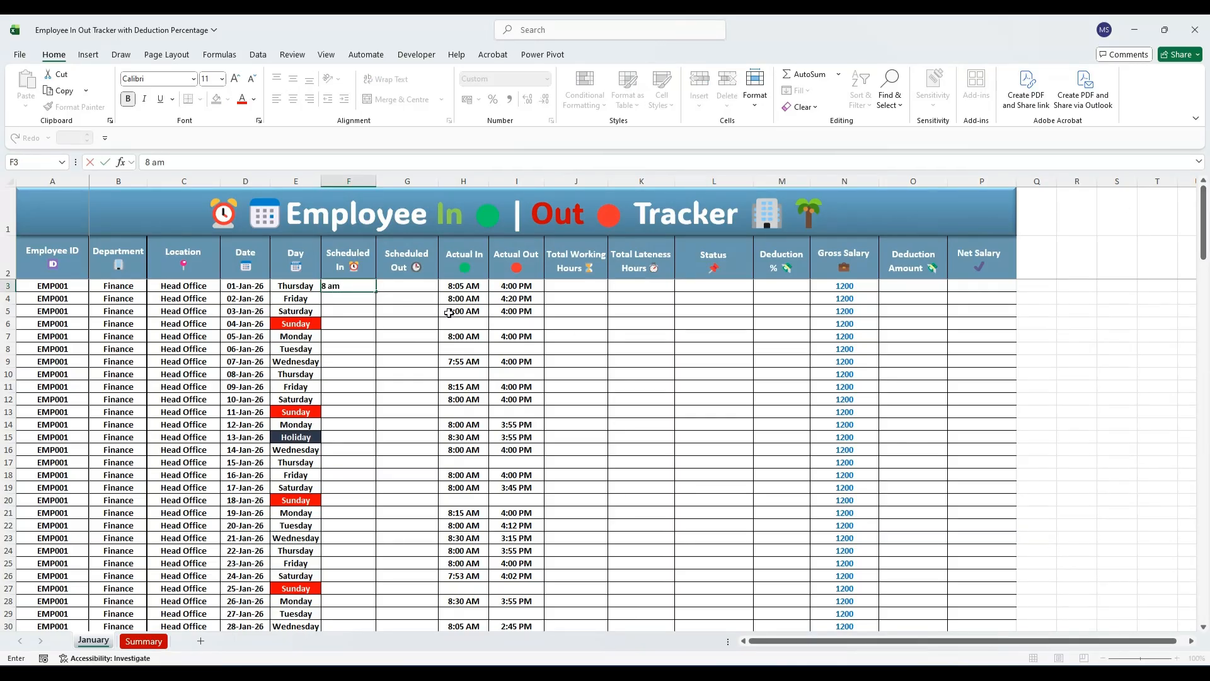
{"action": "key", "text": "Return"}
{"action": "key", "text": "Up"}
{"action": "key", "text": "BackSpace"}
Enter the Scheduled In formula =IF(OR(E3="Sunday",E3="Holiday"),"",TIME(8,0,0)) in F3, reviewing its arguments
{"action": "type", "text": "=IF(OR(E3=\"Sunday\",E3=\"Holiday\"),\"\",TIME(8,0,0))"}
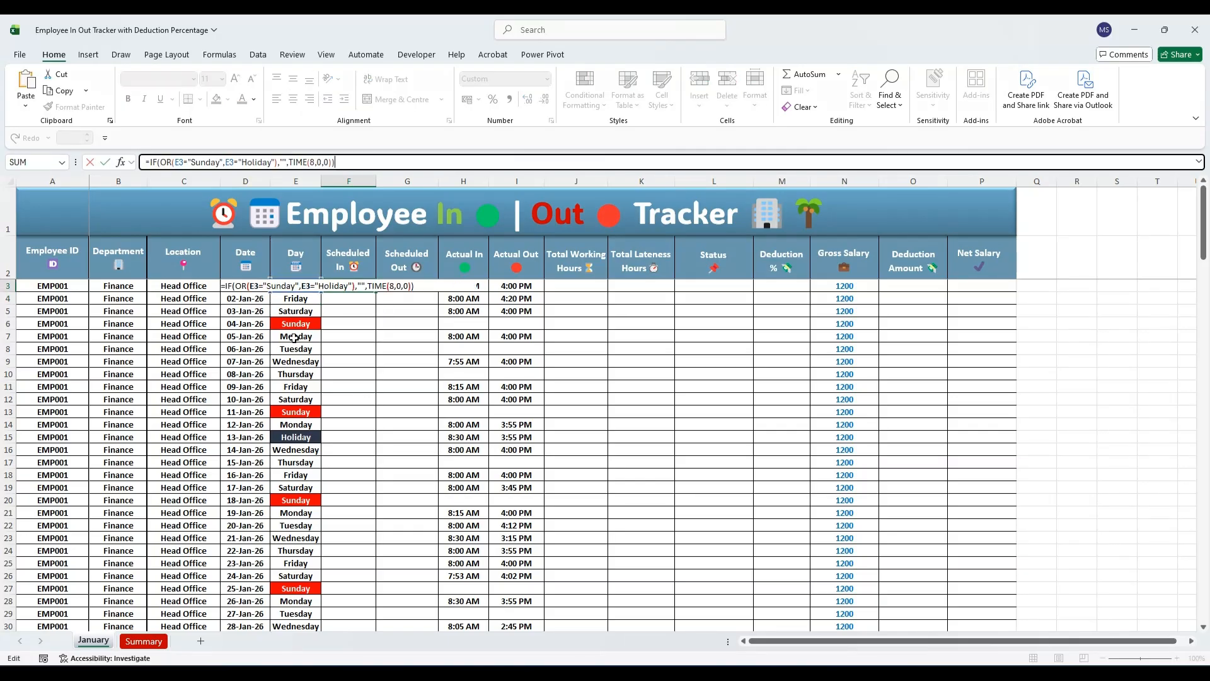
{"action": "left_click", "coordinate": [212, 162]}
{"action": "left_click_drag", "start_coordinate": [241, 162], "coordinate": [266, 162]}
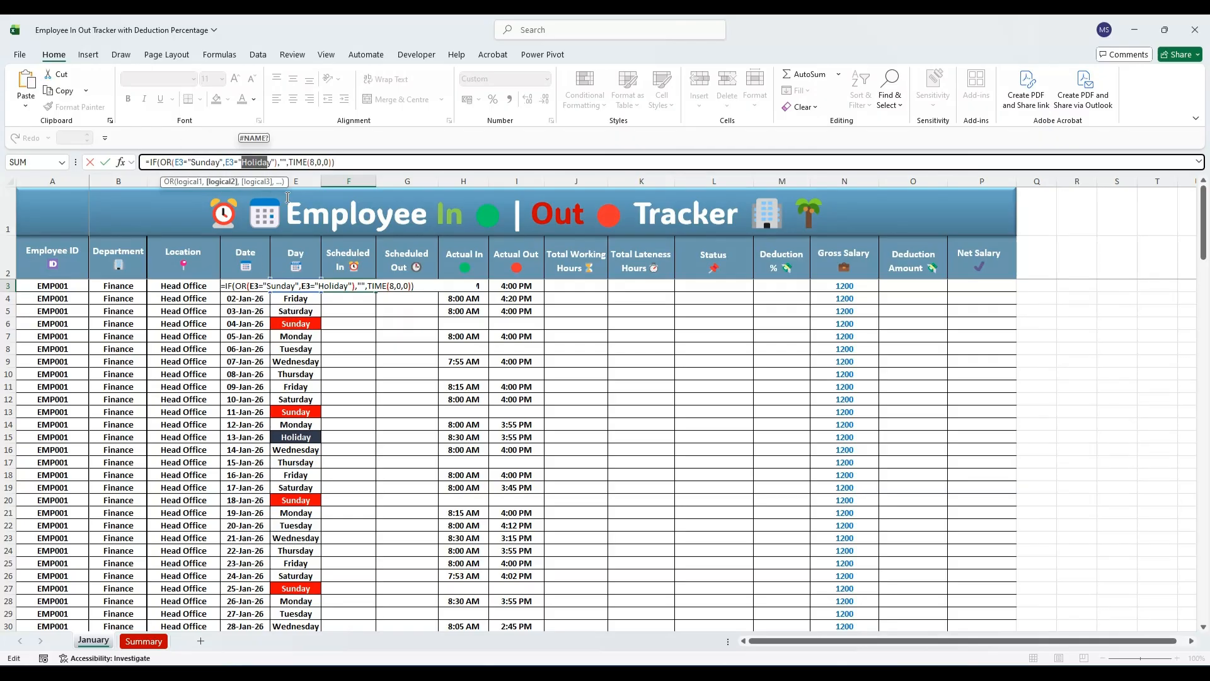
{"action": "left_click", "coordinate": [279, 162]}
{"action": "left_click_drag", "start_coordinate": [285, 162], "coordinate": [290, 162]}
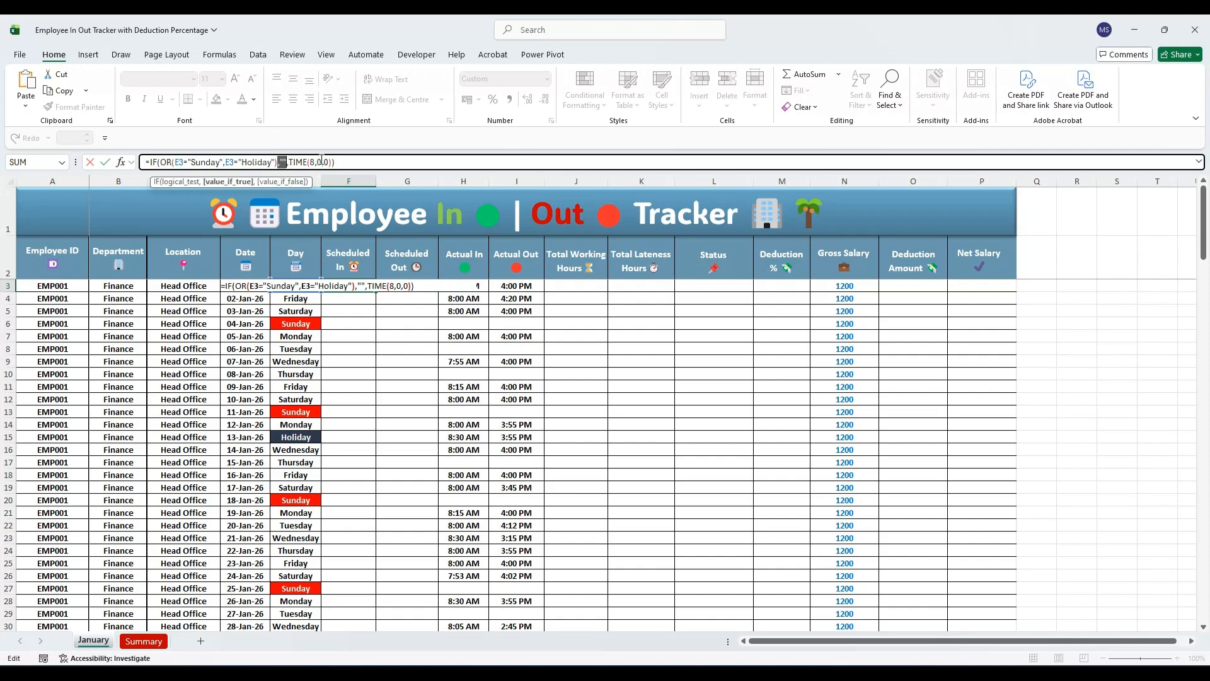
{"action": "left_click", "coordinate": [312, 162]}
{"action": "left_click", "coordinate": [365, 163]}
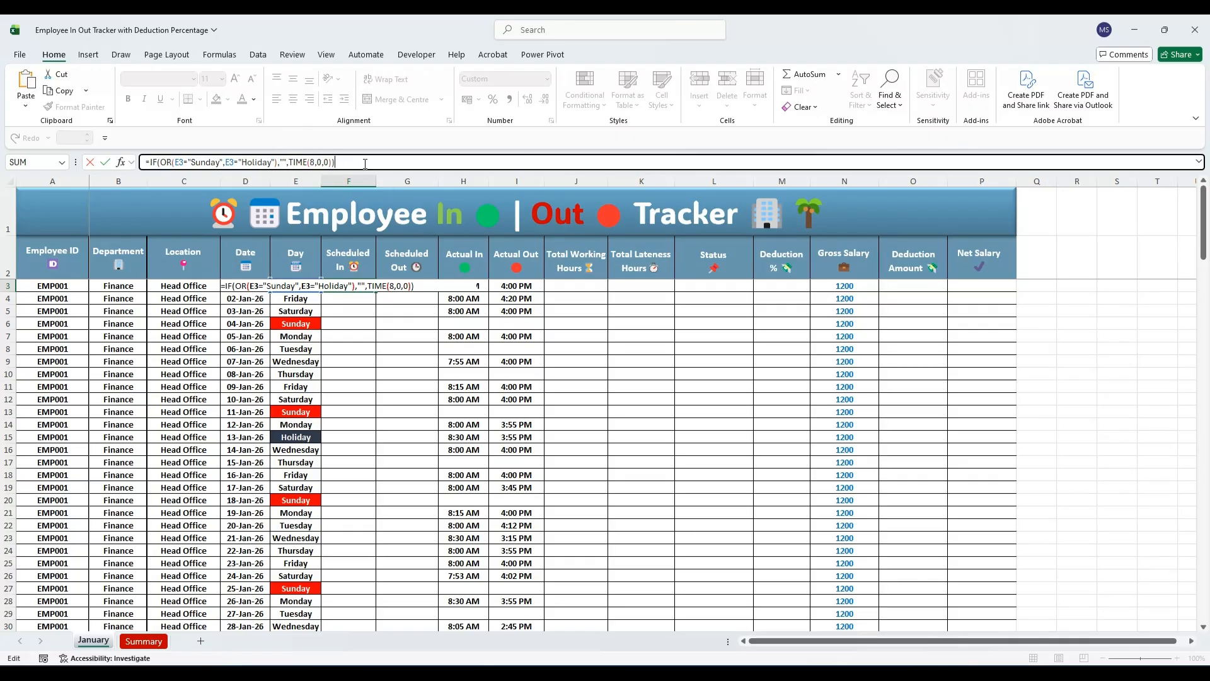
{"action": "key", "text": "Return"}
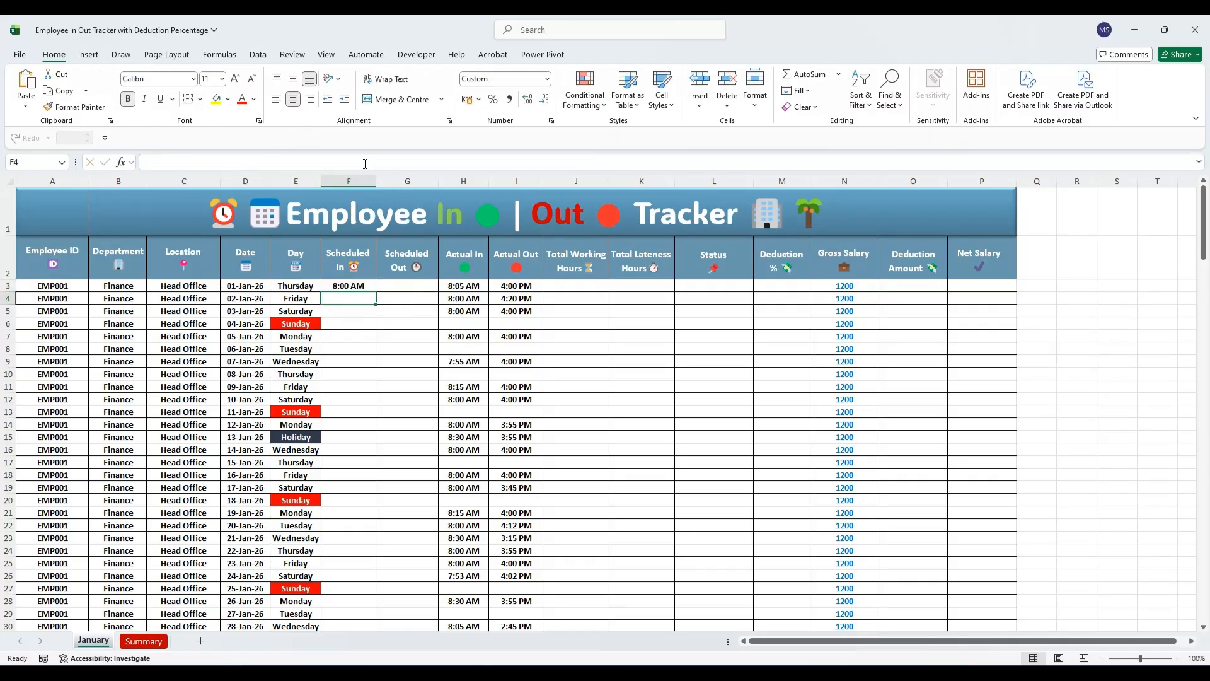
Fill the Scheduled In formula from F3 down the whole column and check the Sunday and Holiday rows
{"action": "left_click", "coordinate": [365, 287]}
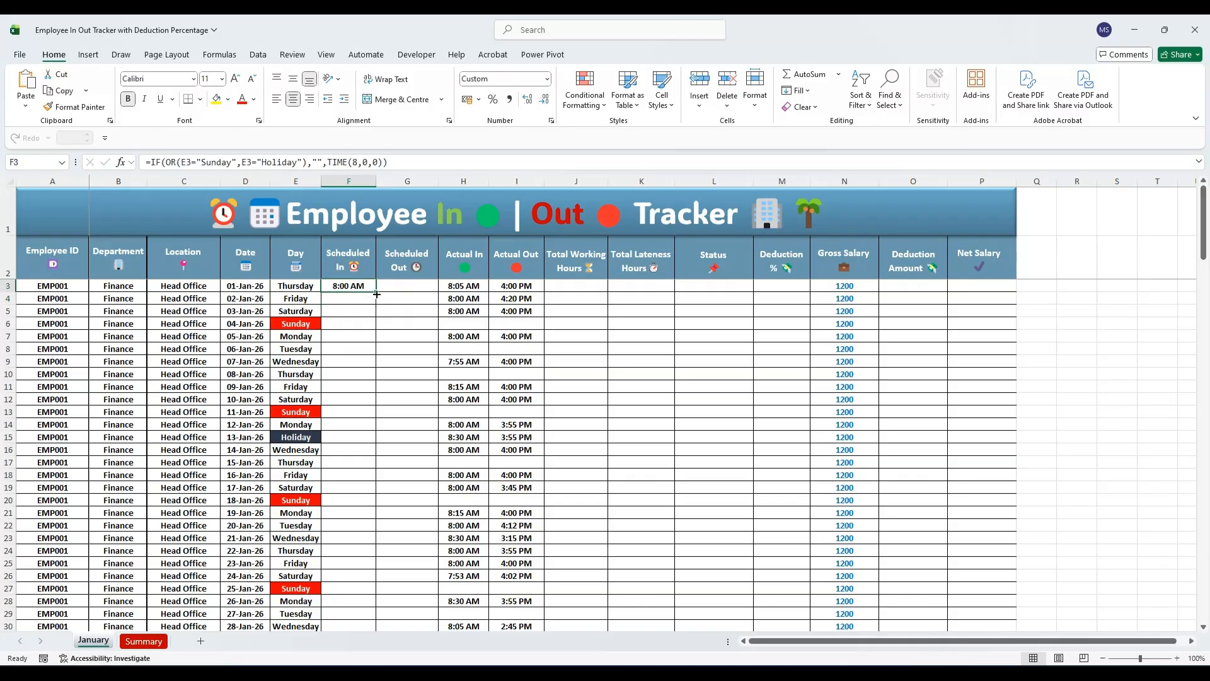
{"action": "double_click", "coordinate": [377, 293]}
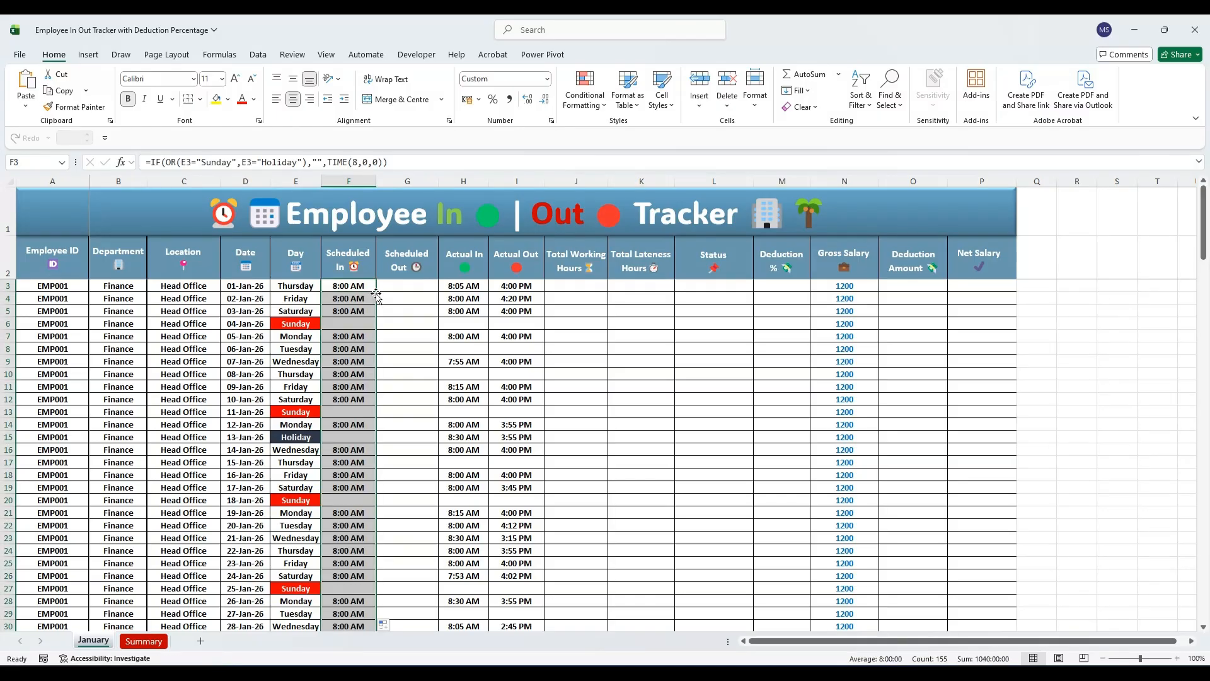
{"action": "left_click", "coordinate": [347, 325]}
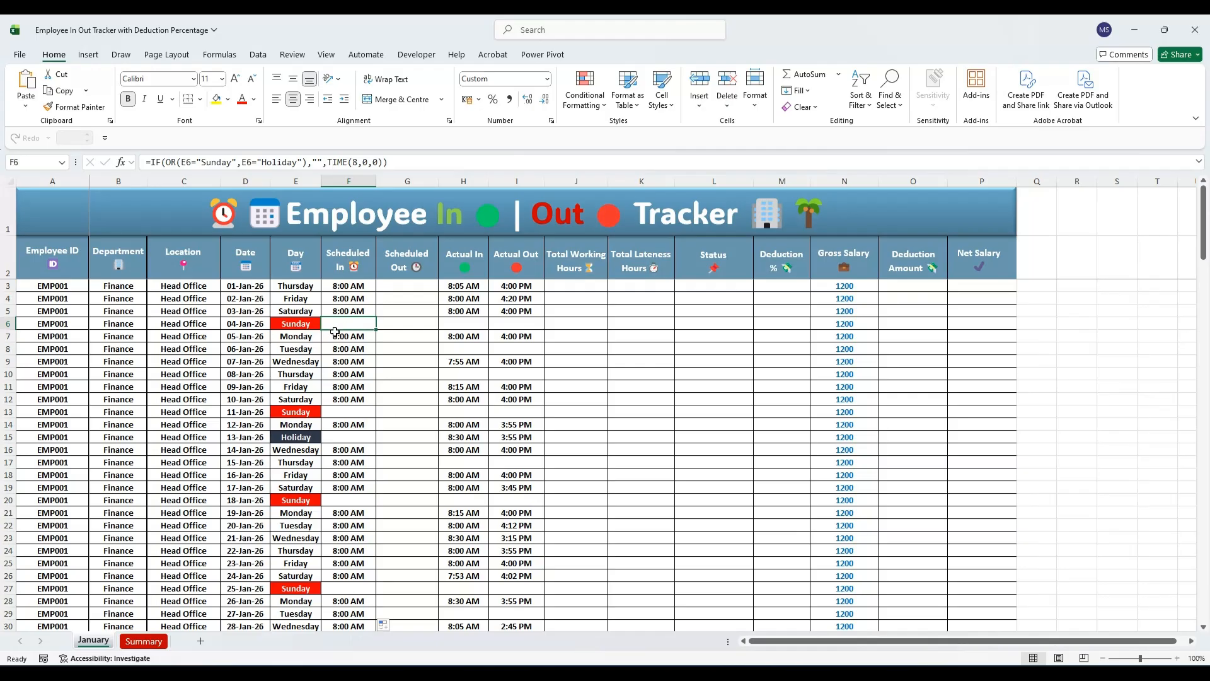
{"action": "left_click", "coordinate": [337, 437]}
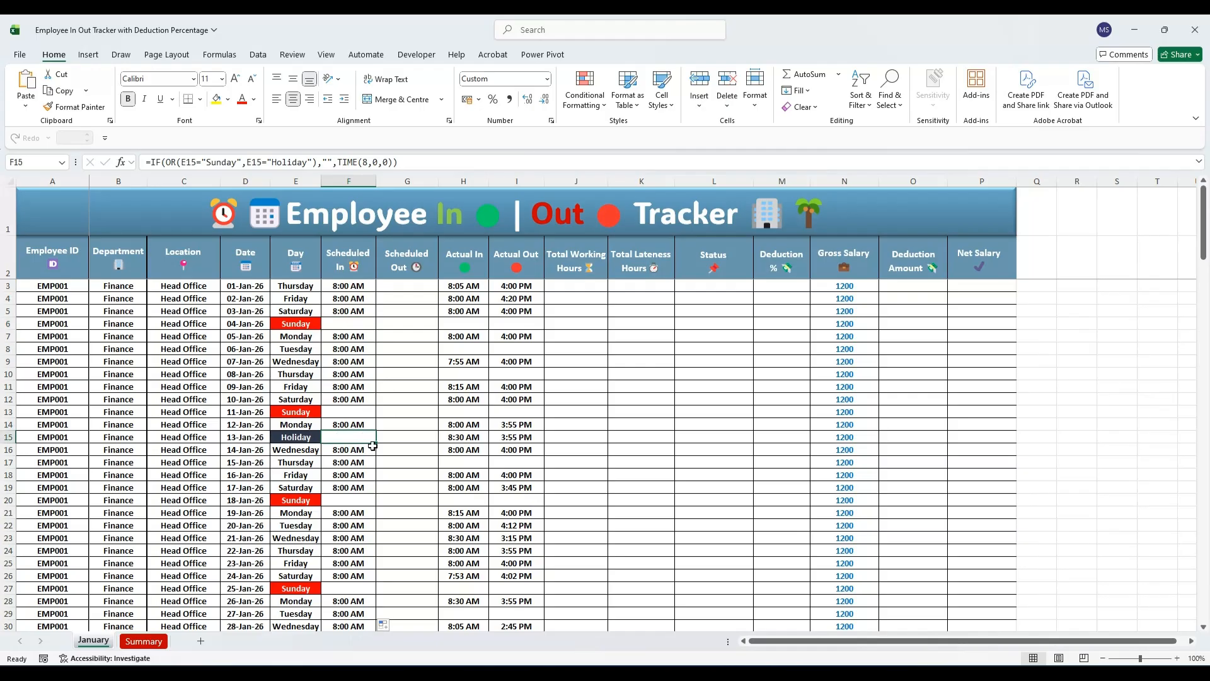
Copy the Scheduled In formula from F3 into G3 for Scheduled Out, with the time set to TIME(16,0,0)
{"action": "left_click", "coordinate": [350, 286]}
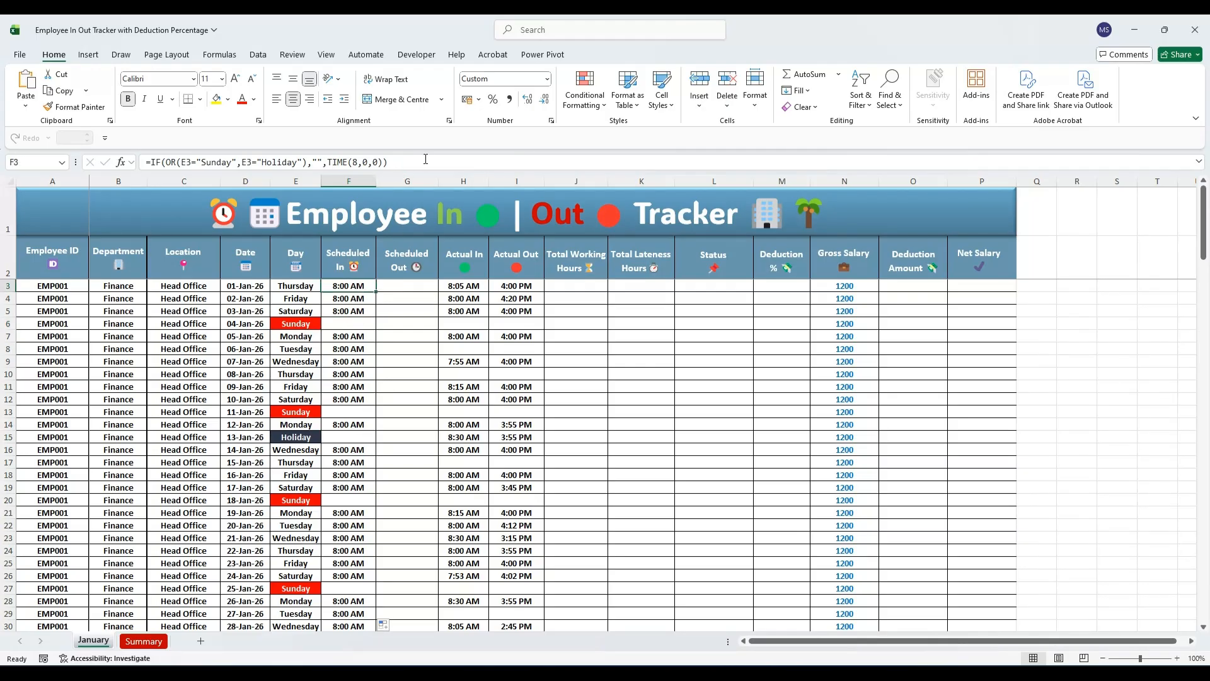
{"action": "left_click_drag", "start_coordinate": [387, 162], "coordinate": [217, 155]}
{"action": "key", "text": "Escape"}
{"action": "double_click", "coordinate": [408, 288]}
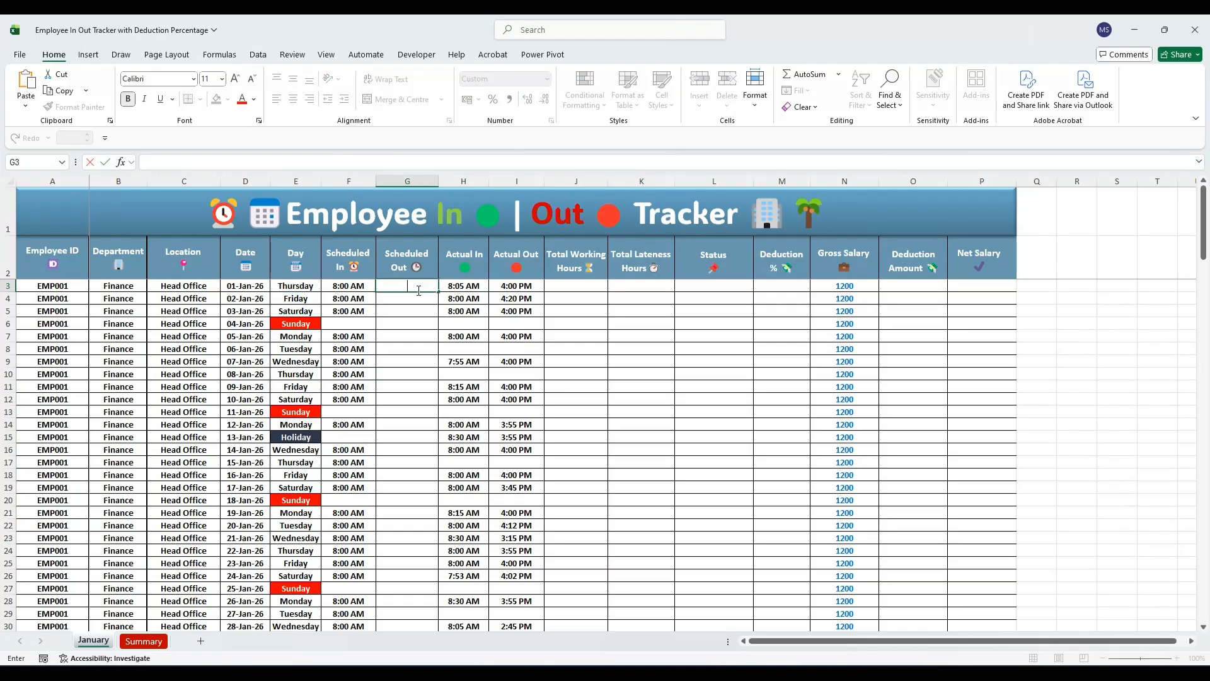
{"action": "type", "text": "=IF(OR(E3=\"Sunday\",E3=\"Holiday\"),\"\",TIME(8,0,0))"}
{"action": "left_click", "coordinate": [370, 167]}
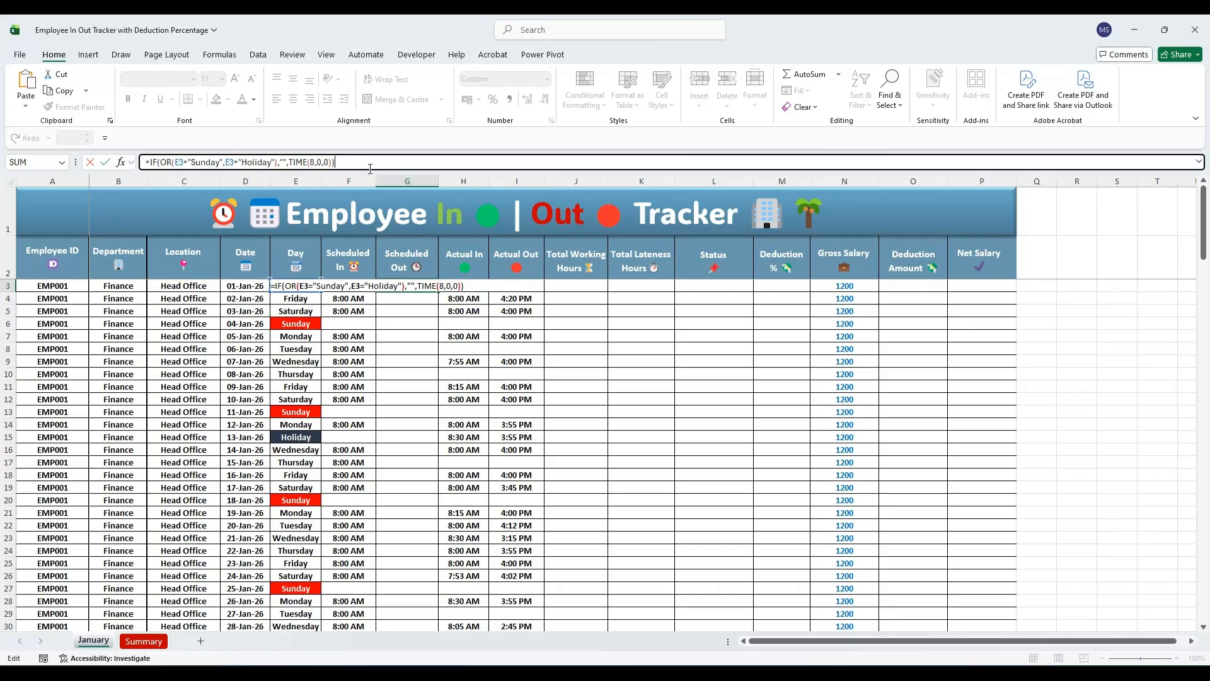
{"action": "left_click", "coordinate": [319, 162]}
{"action": "key", "text": "BackSpace"}
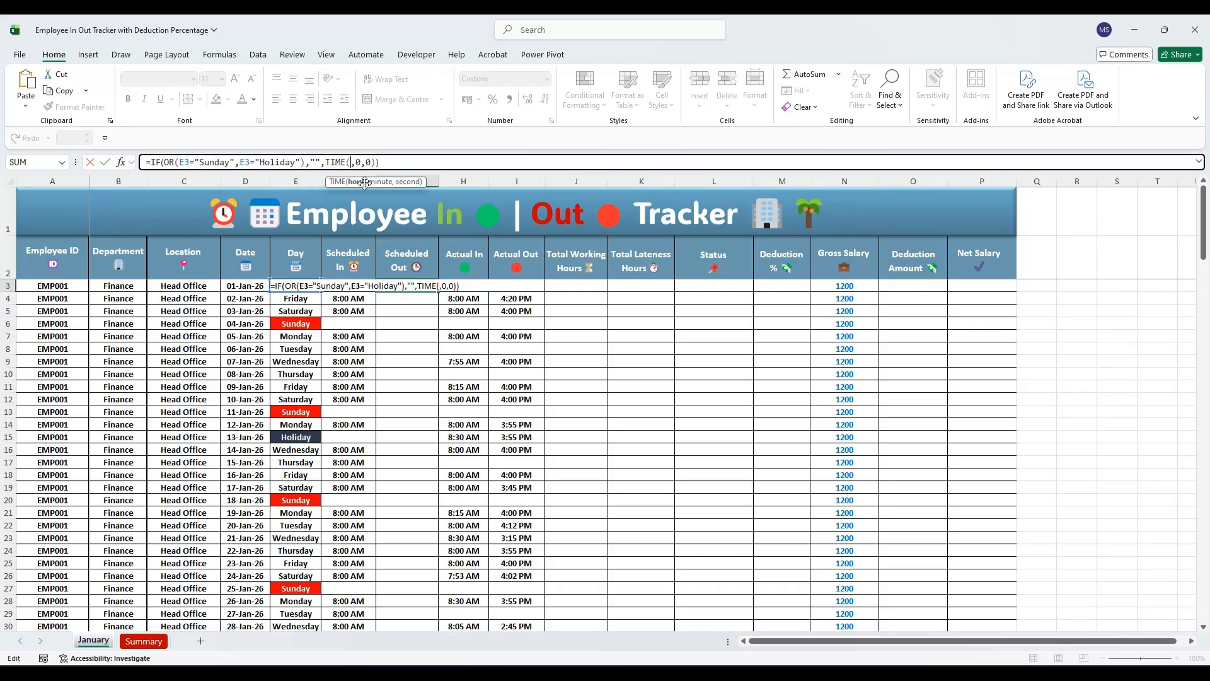
{"action": "type", "text": "16"}
{"action": "key", "text": "Return"}
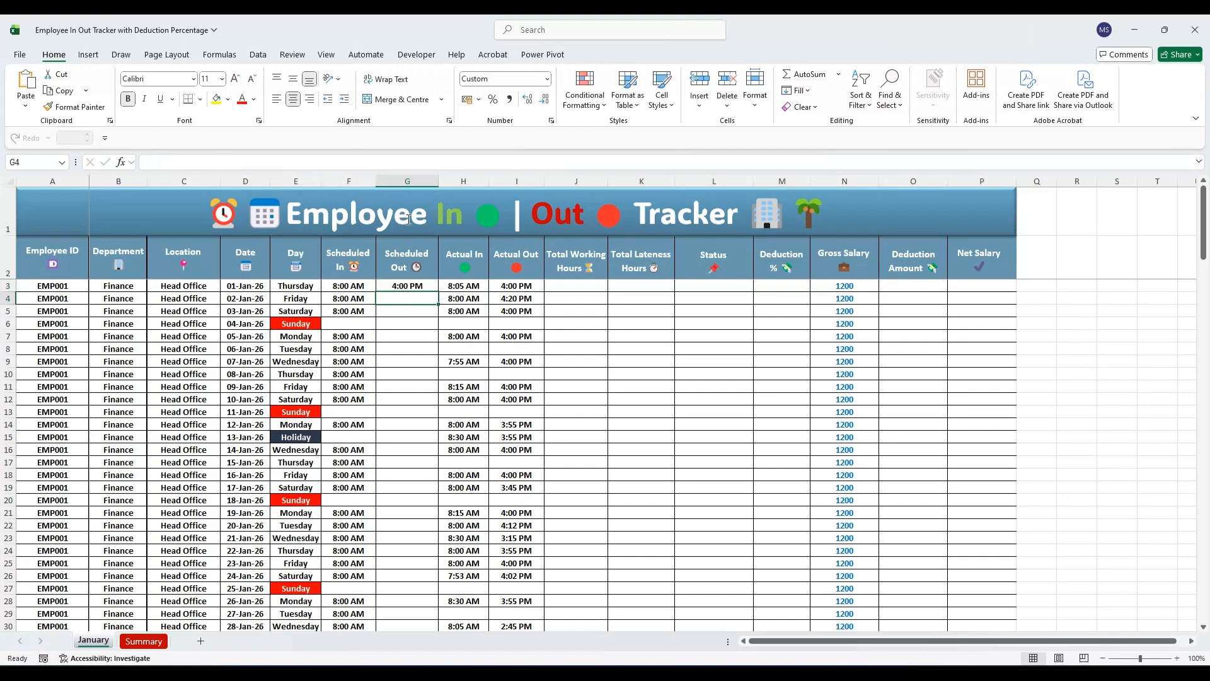
Fill the Scheduled Out formula from G3 down the whole column
{"action": "left_click", "coordinate": [424, 285]}
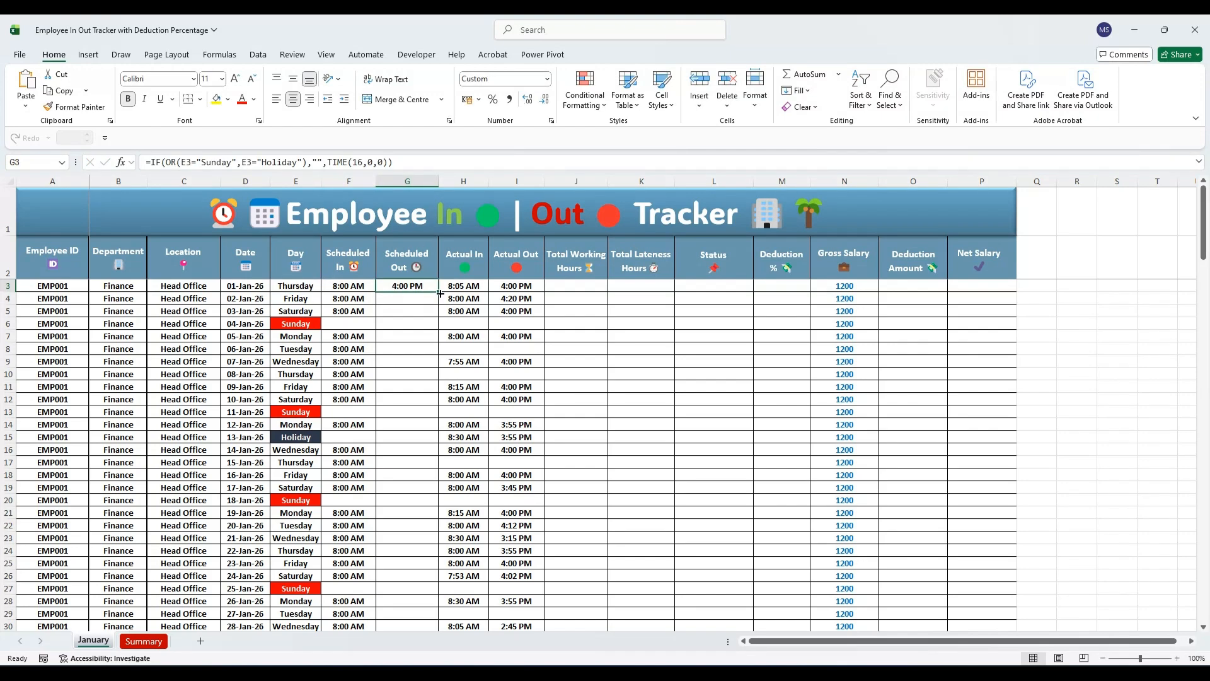
{"action": "double_click", "coordinate": [439, 292]}
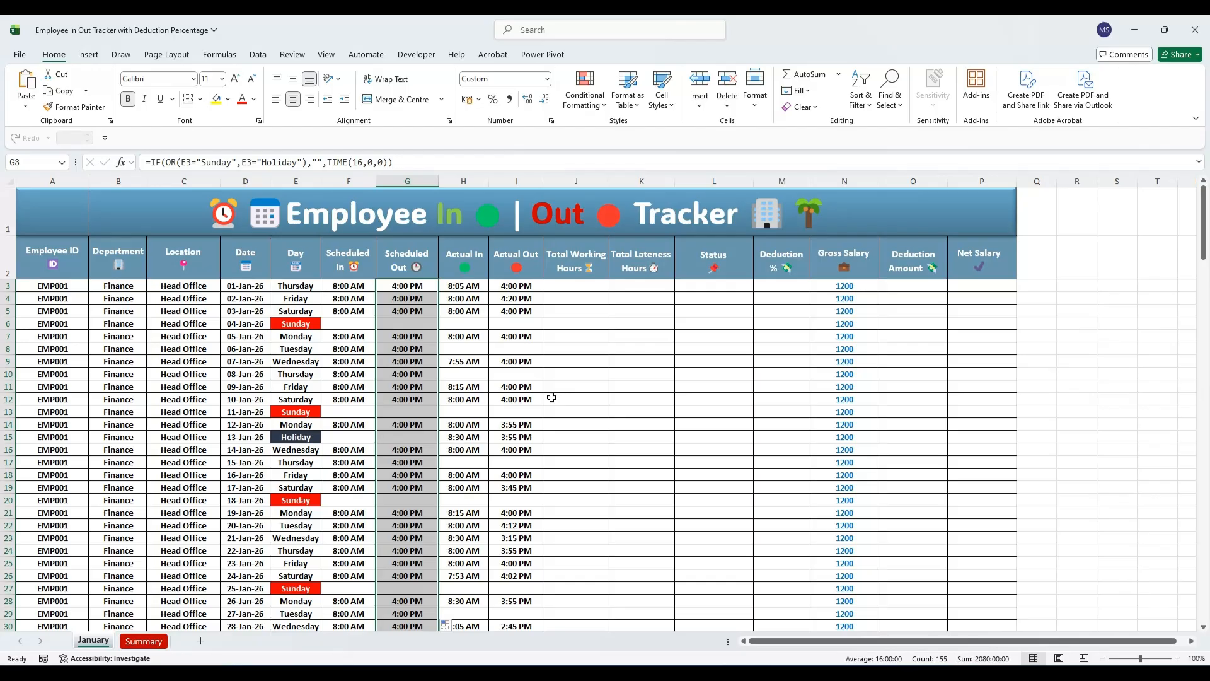
{"action": "left_click", "coordinate": [533, 286]}
{"action": "left_click", "coordinate": [565, 293]}
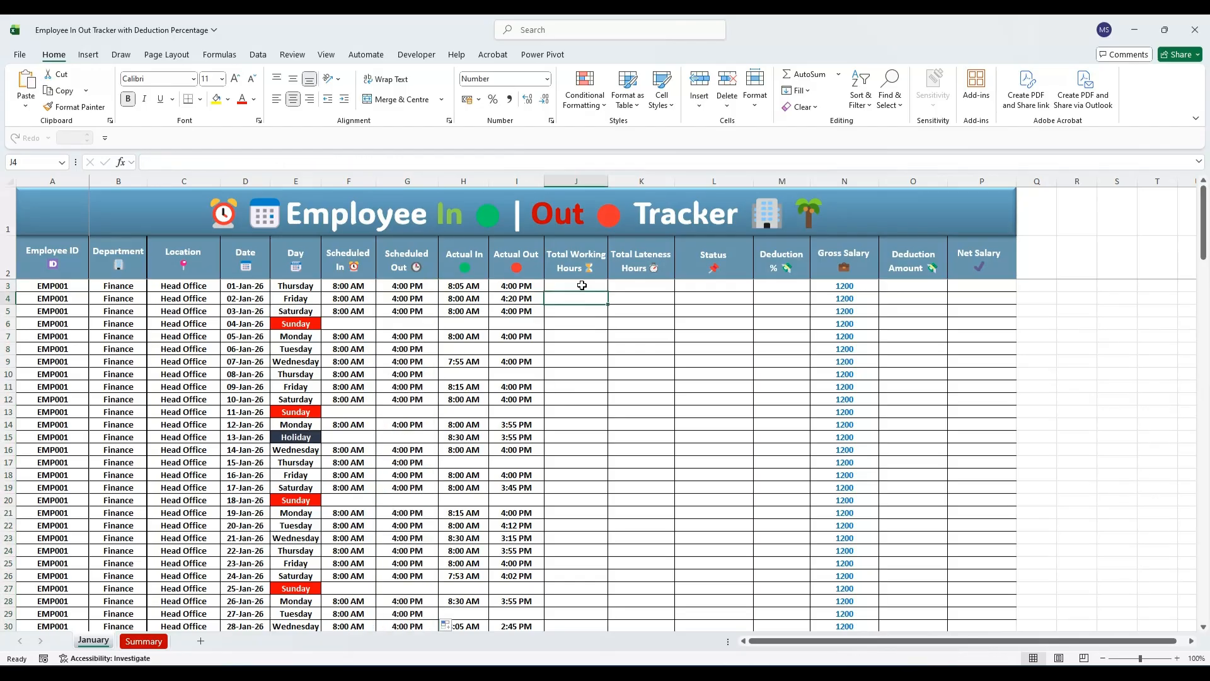
Enter the Total Working Hours formula =IF(OR(E3="Sunday",E3="Holiday"),"",IF(OR(H3="",I3=""),0,MIN(I3,TIME(16,0,0))-MAX(H3,TIME(8,0,0)))) in J3, reviewing its arguments
{"action": "left_click", "coordinate": [557, 285]}
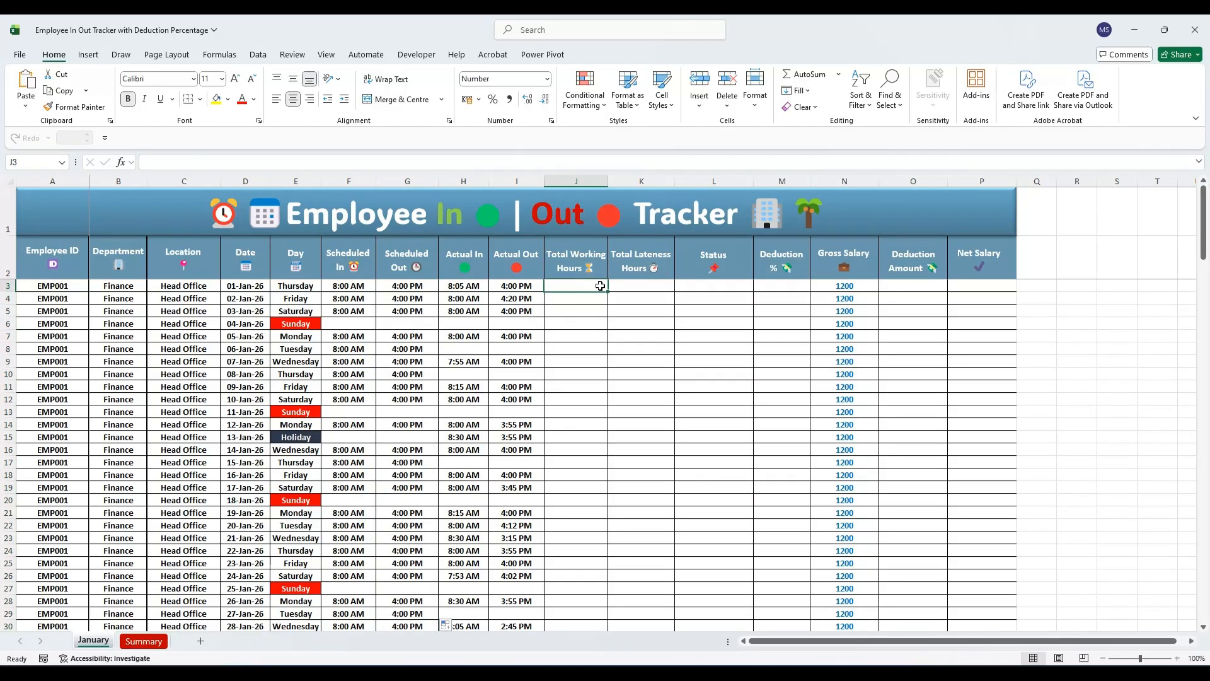
{"action": "double_click", "coordinate": [568, 285]}
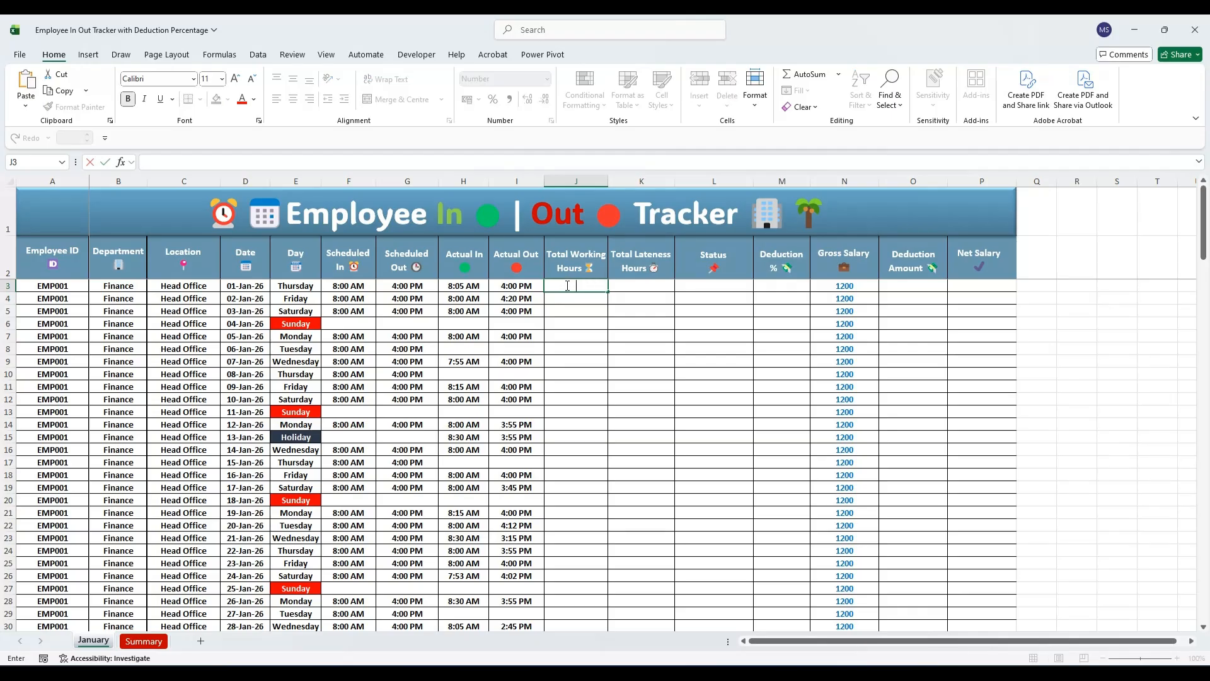
{"action": "type", "text": "=IF(OR(E3=\"Sunday\",E3=\"Holiday\"),\"\",IF(OR(H3=\"\",I3=\"\"),0,MIN(I3,TIME(16,0,0))-MAX(H3,TIME(8,0,0))))"}
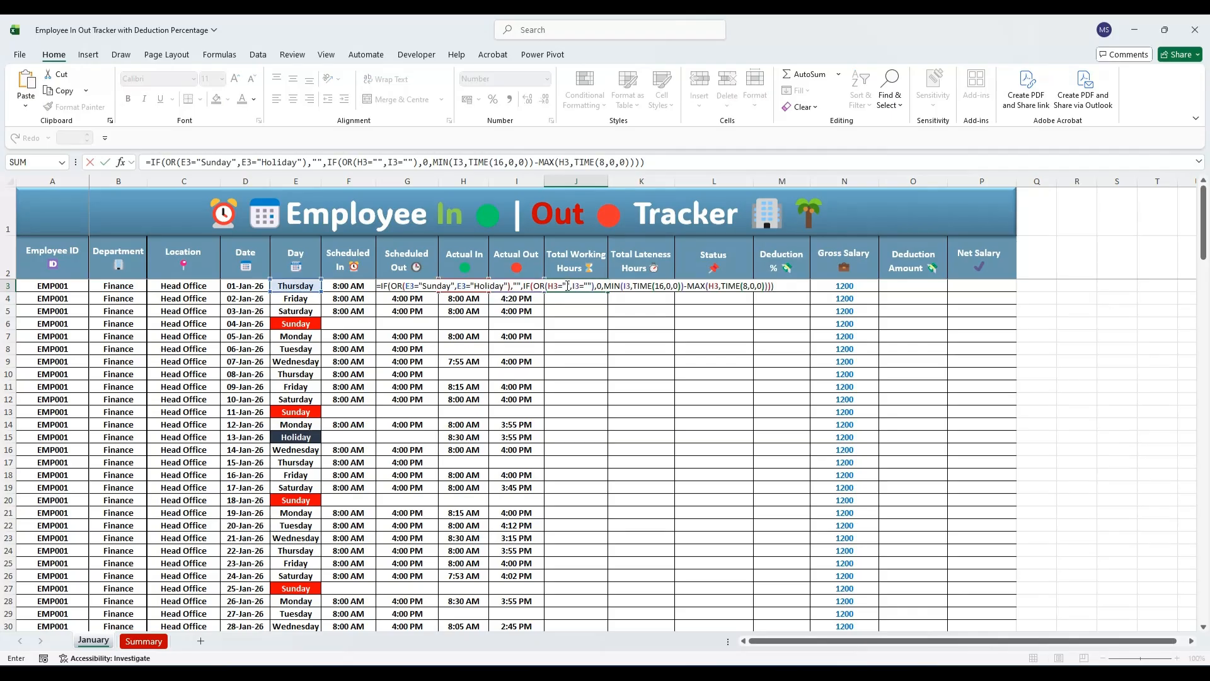
{"action": "double_click", "coordinate": [204, 162]}
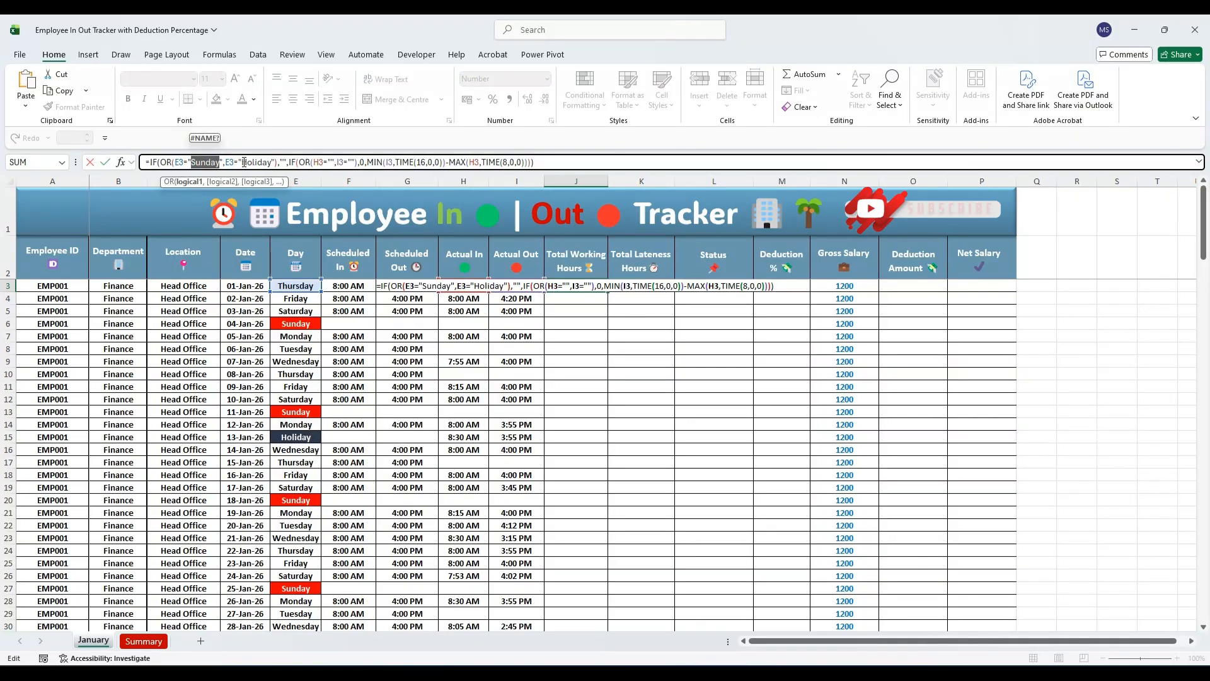
{"action": "double_click", "coordinate": [256, 162]}
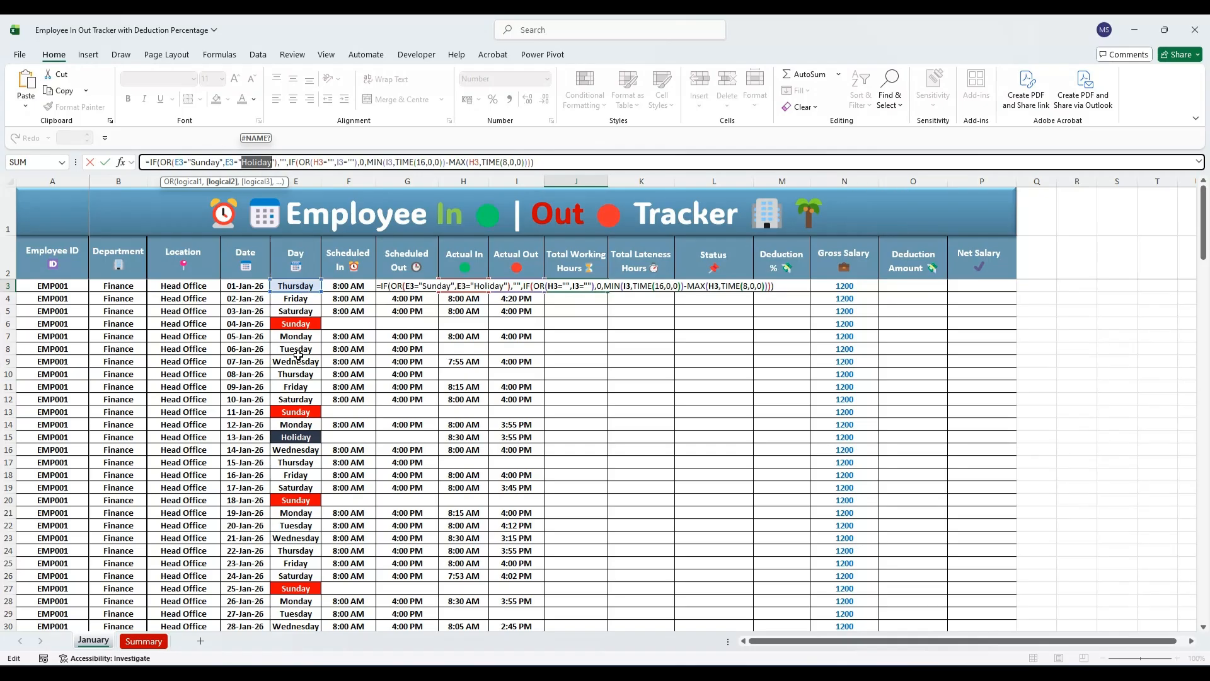
{"action": "left_click", "coordinate": [282, 162]}
{"action": "double_click", "coordinate": [420, 162]}
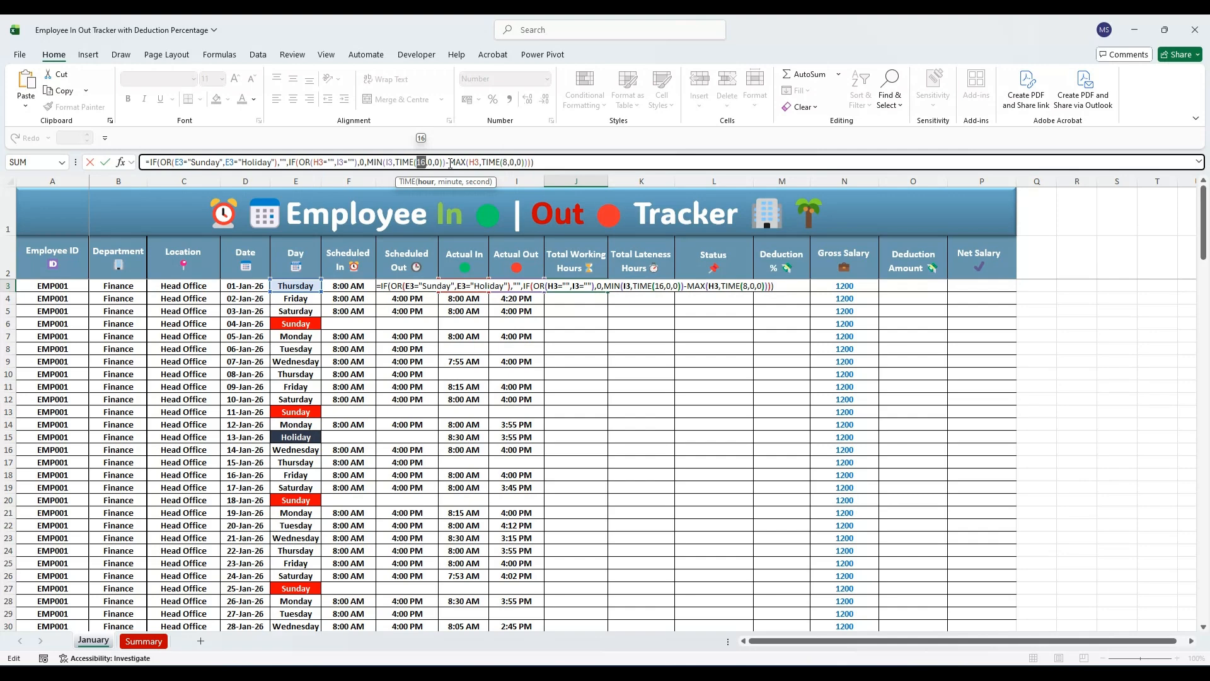
{"action": "key", "text": "Return"}
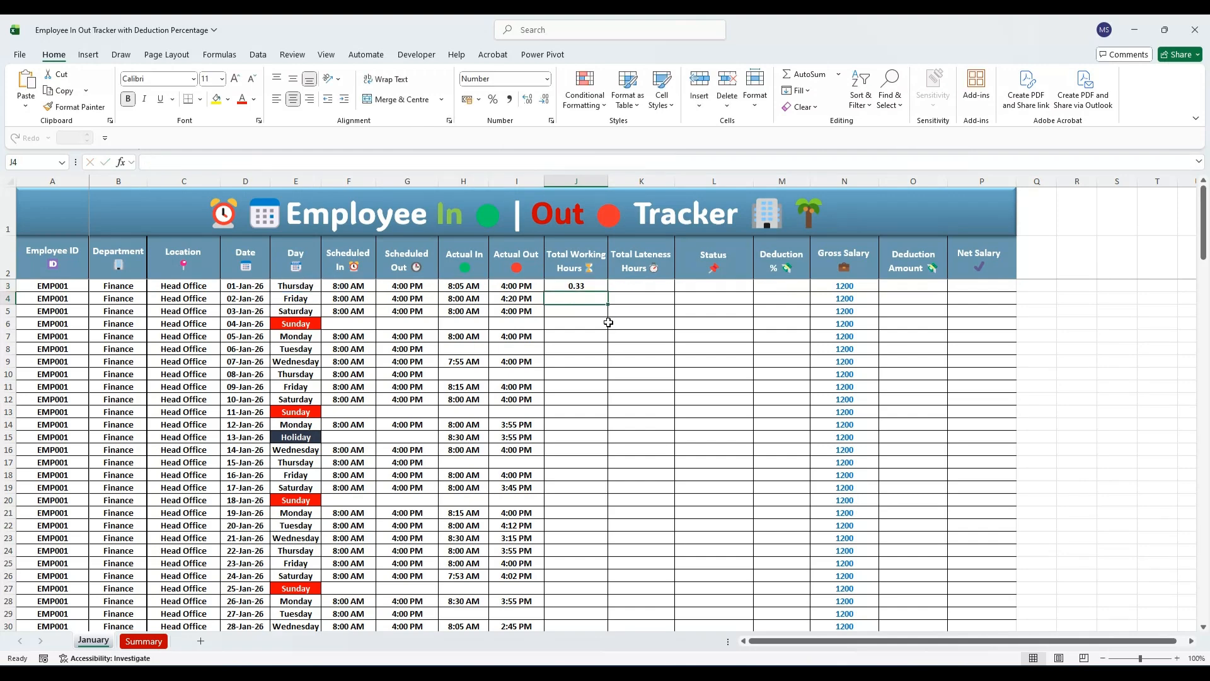
Format the Total Working Hours and Total Lateness Hours cells, J3:K157, with the custom number format [h]:mm
{"action": "left_click", "coordinate": [561, 287]}
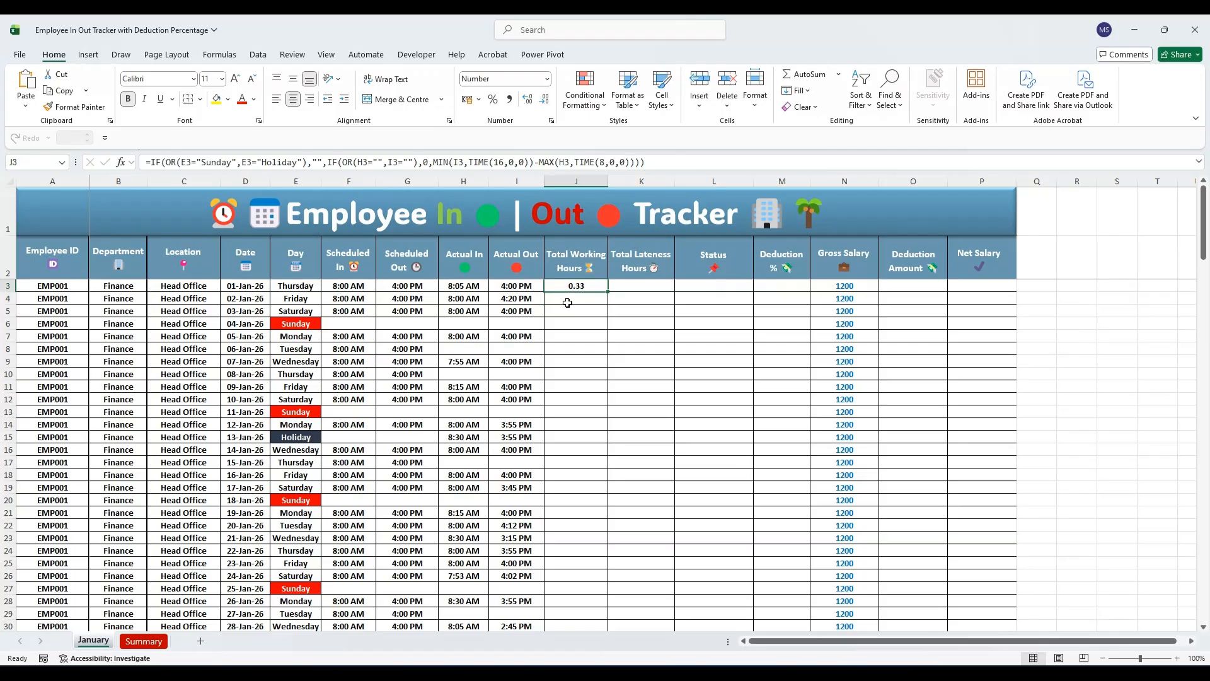
{"action": "left_click", "coordinate": [571, 320]}
{"action": "left_click", "coordinate": [573, 286]}
{"action": "left_click_drag", "start_coordinate": [573, 286], "coordinate": [643, 606]}
{"action": "right_click", "coordinate": [595, 454]}
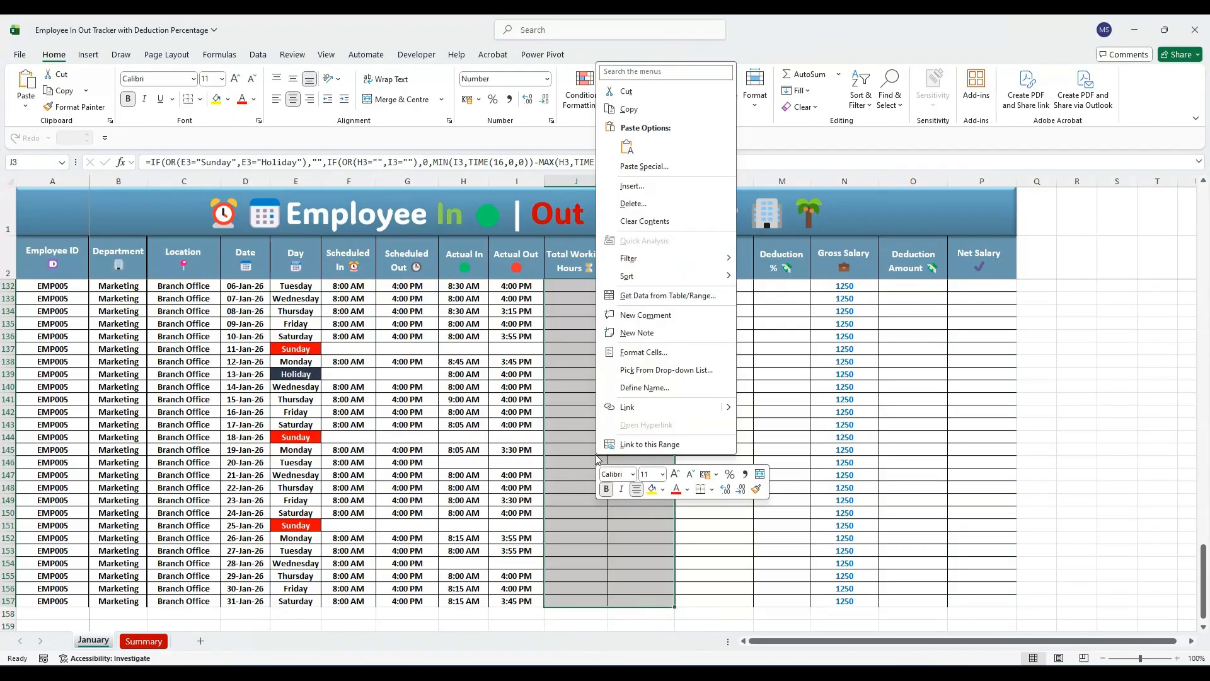
{"action": "left_click", "coordinate": [643, 352]}
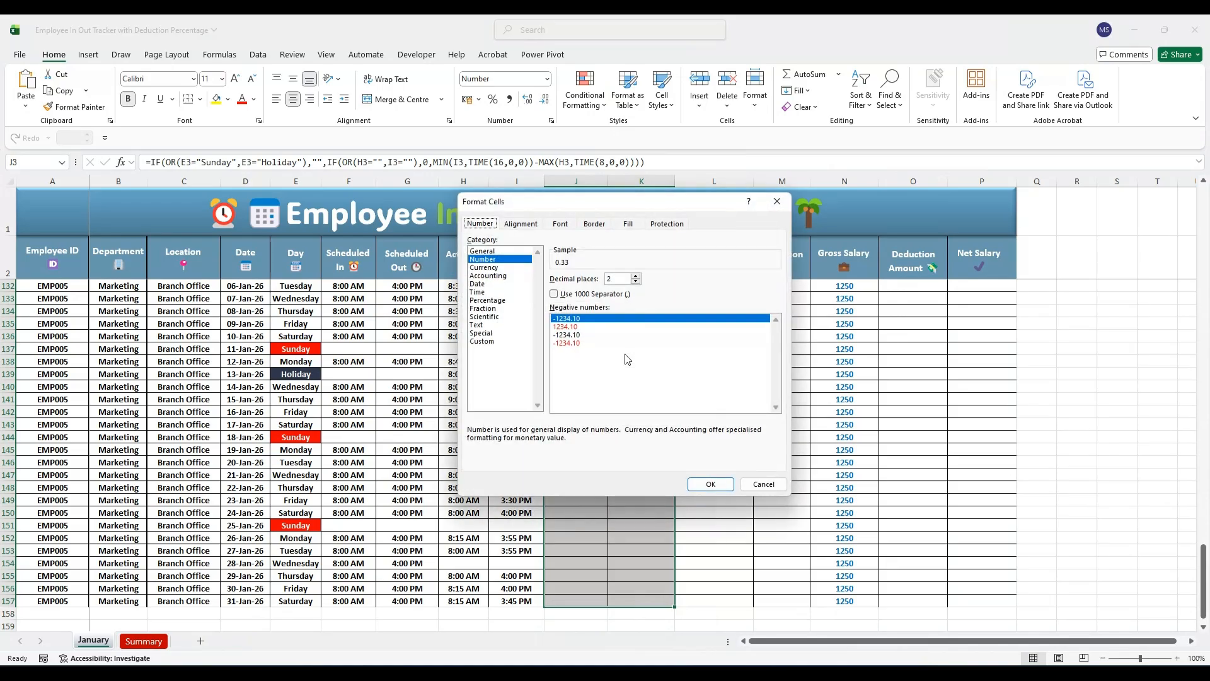
{"action": "left_click", "coordinate": [486, 343]}
{"action": "left_click_drag", "start_coordinate": [772, 320], "coordinate": [788, 387]}
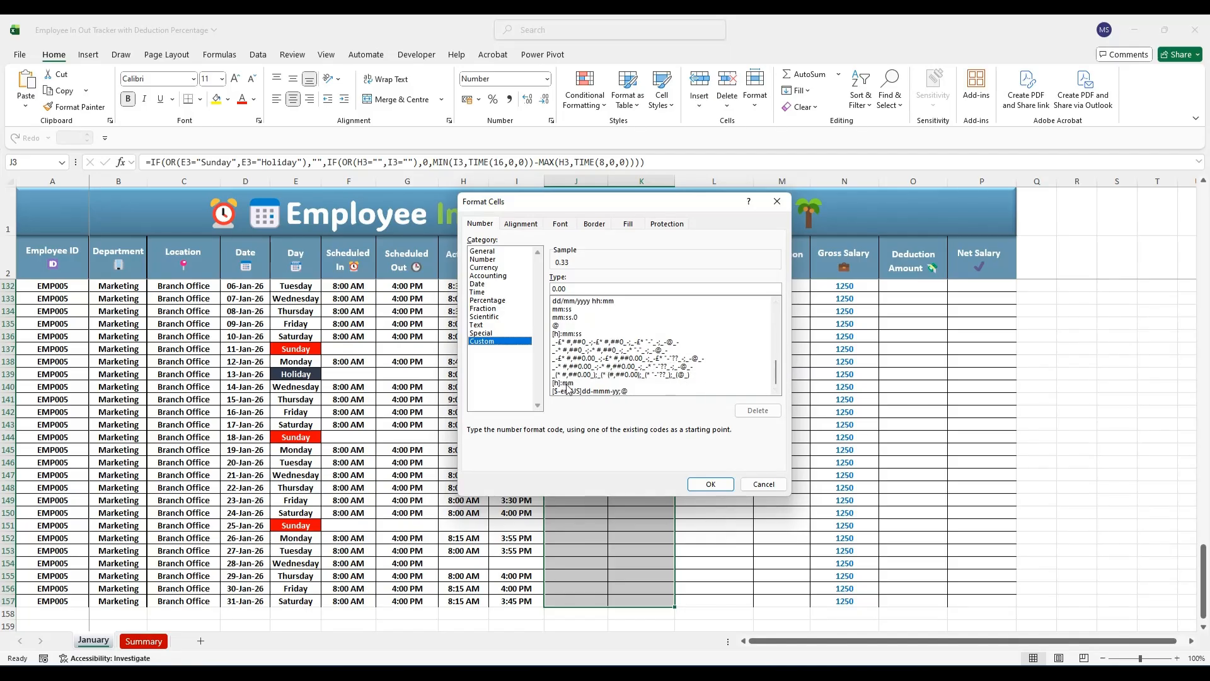
{"action": "left_click", "coordinate": [567, 384]}
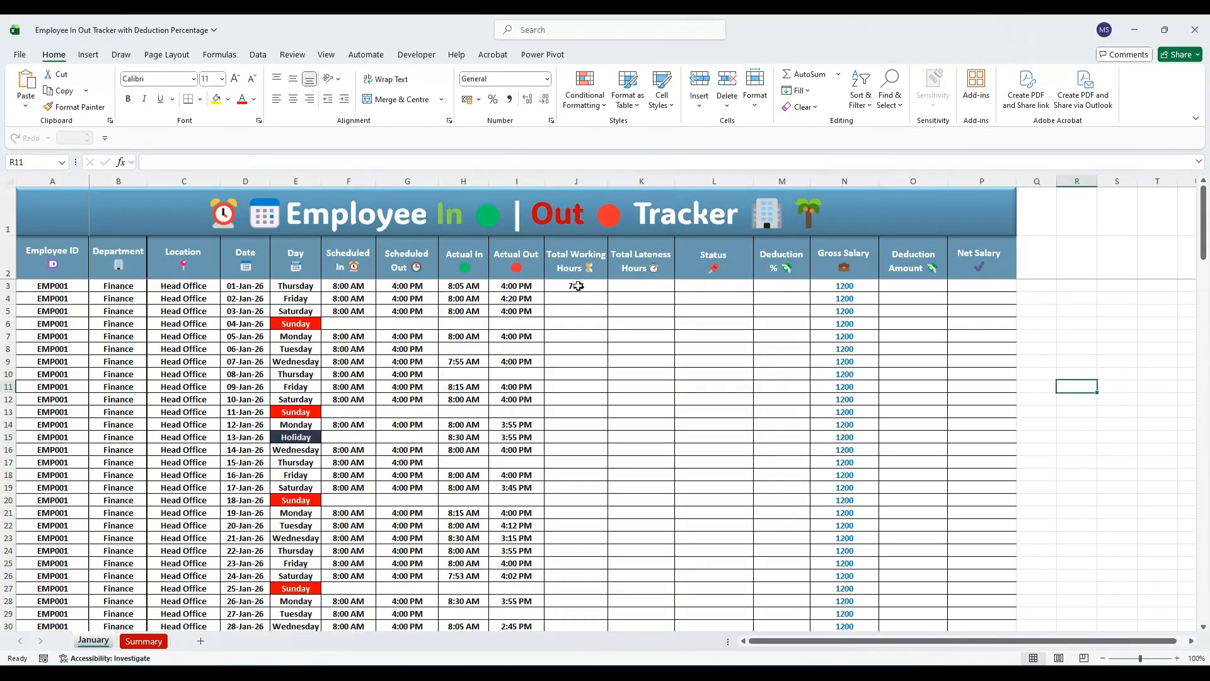
Fill the Total Working Hours formula from J3 down the whole column and check the Sunday and Holiday rows
{"action": "left_click", "coordinate": [464, 286]}
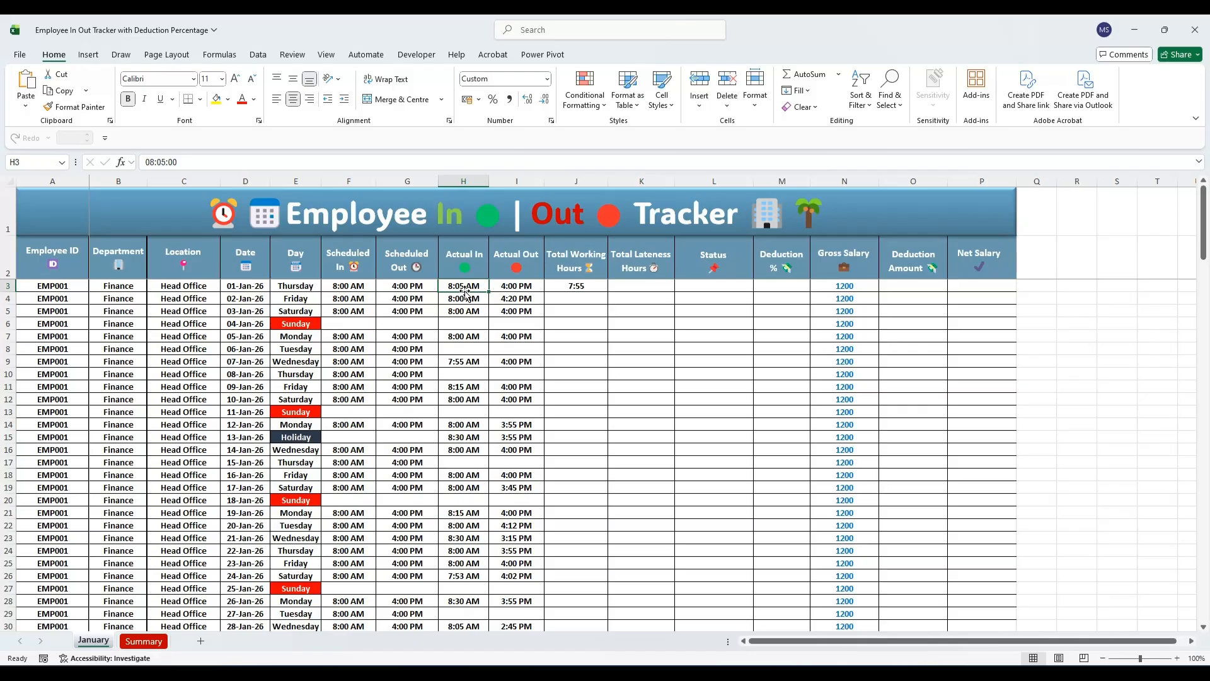
{"action": "left_click", "coordinate": [554, 286]}
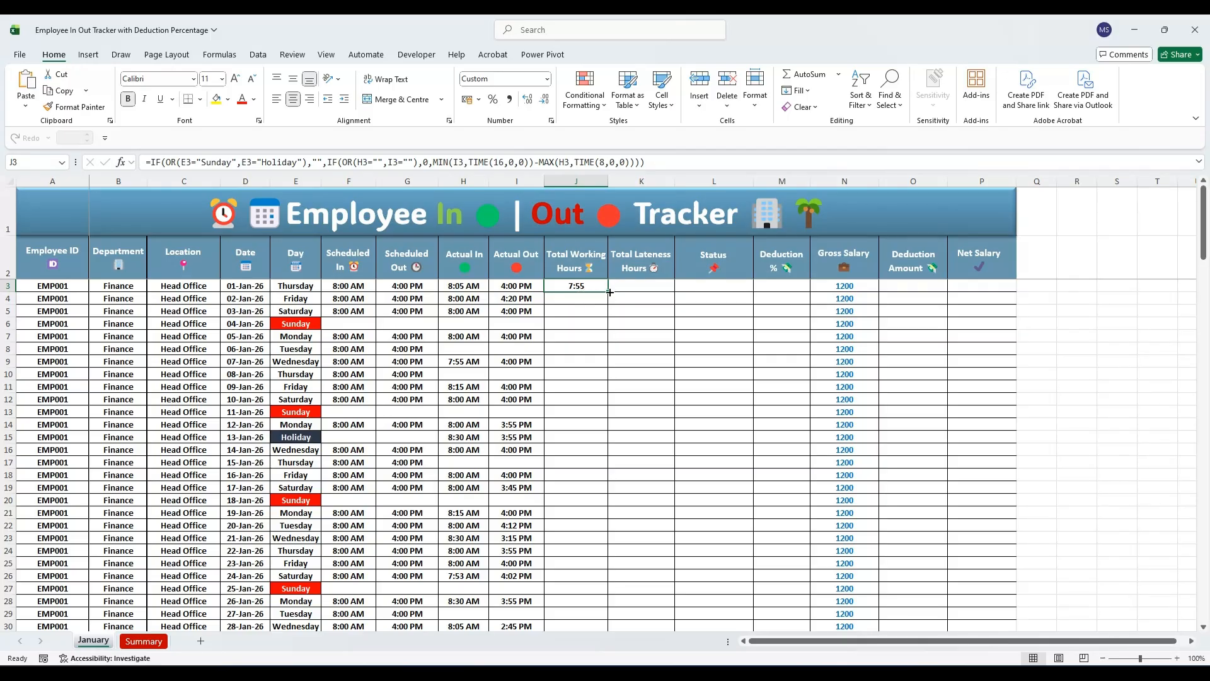
{"action": "double_click", "coordinate": [609, 293]}
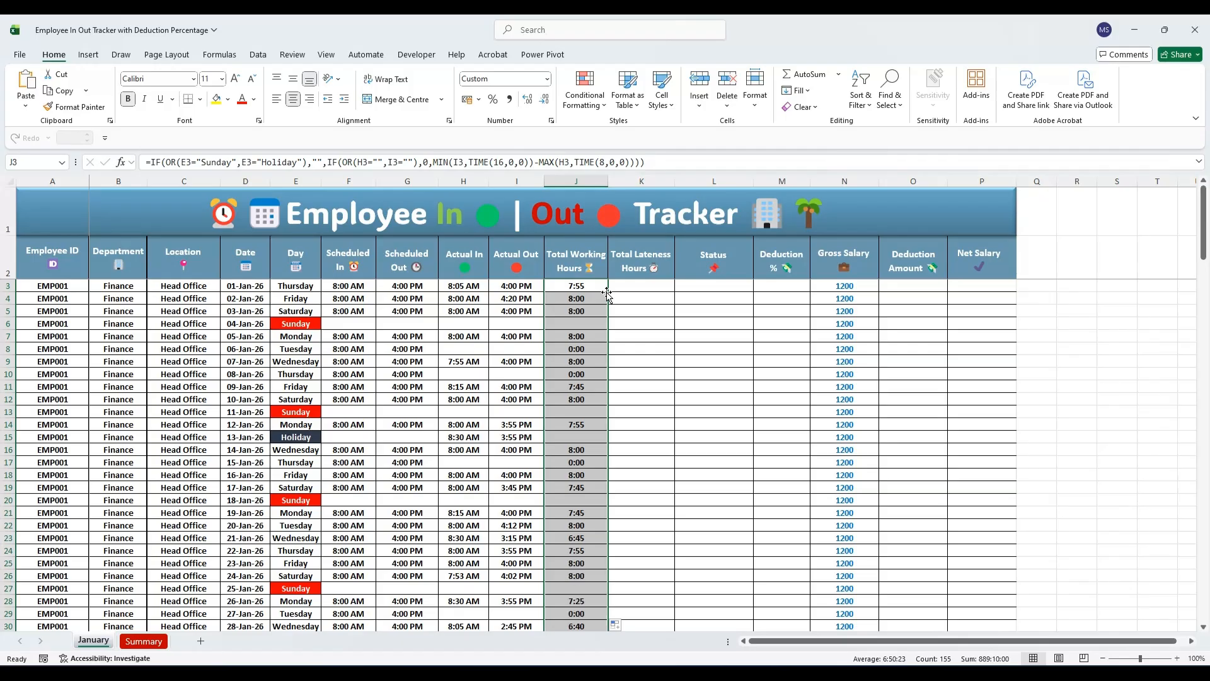
{"action": "left_click", "coordinate": [653, 410]}
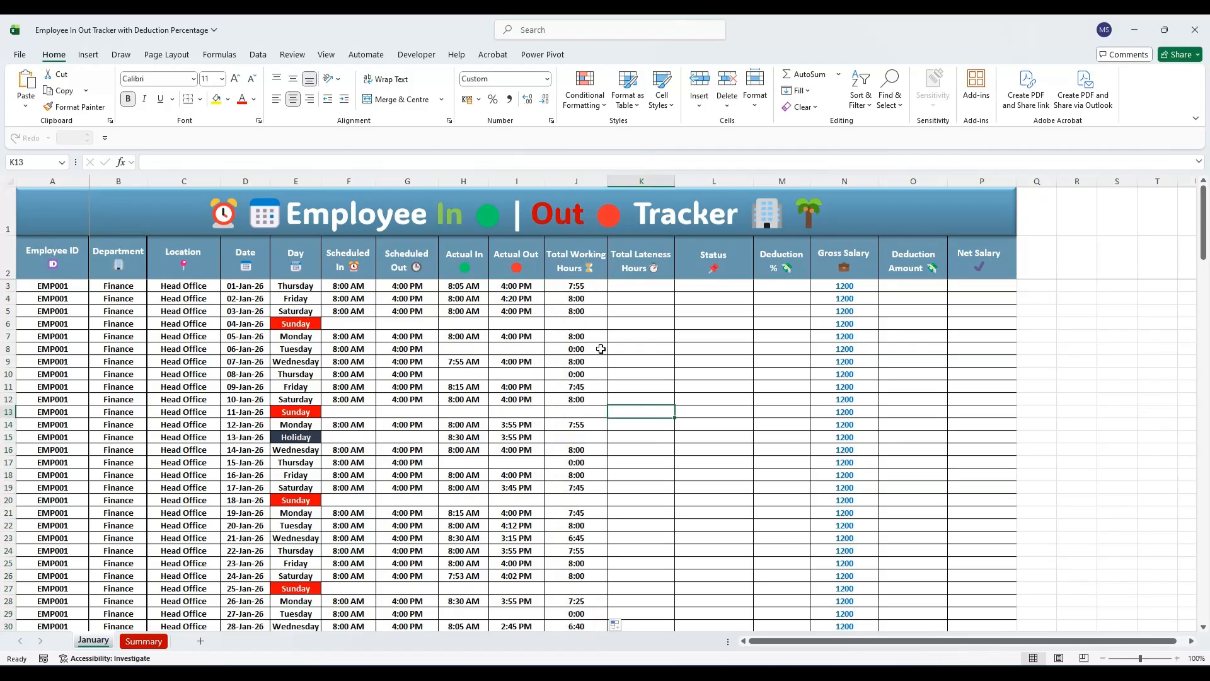
{"action": "left_click", "coordinate": [558, 324]}
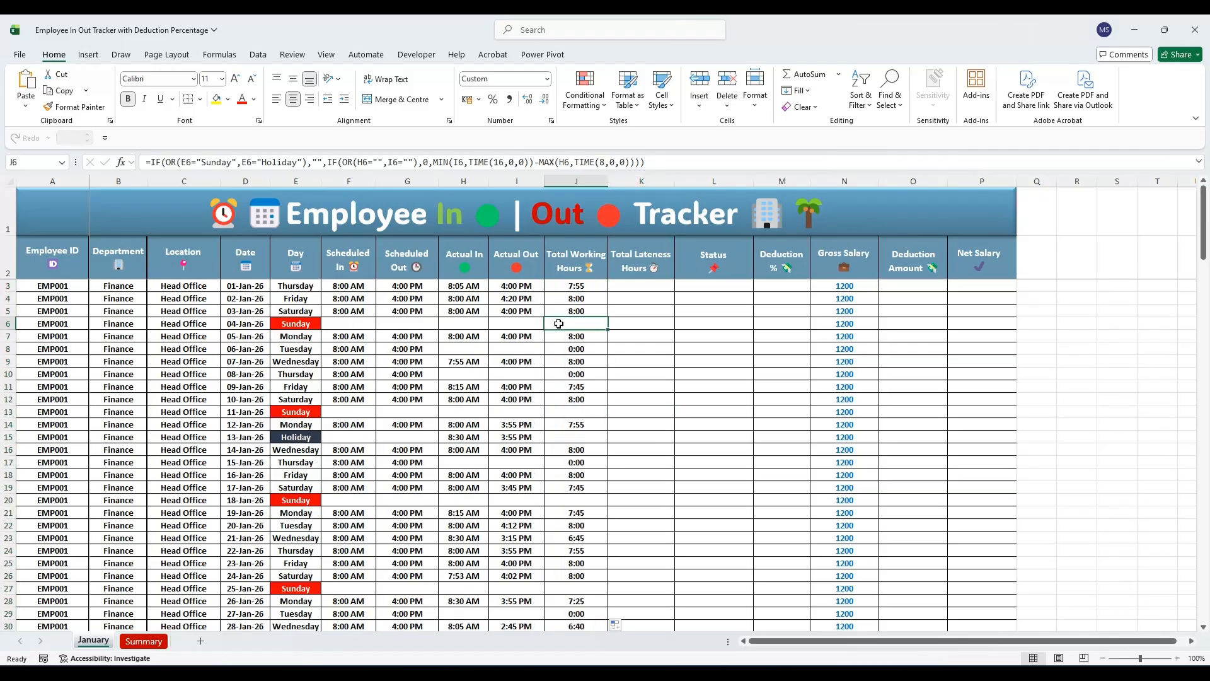
{"action": "left_click", "coordinate": [563, 434]}
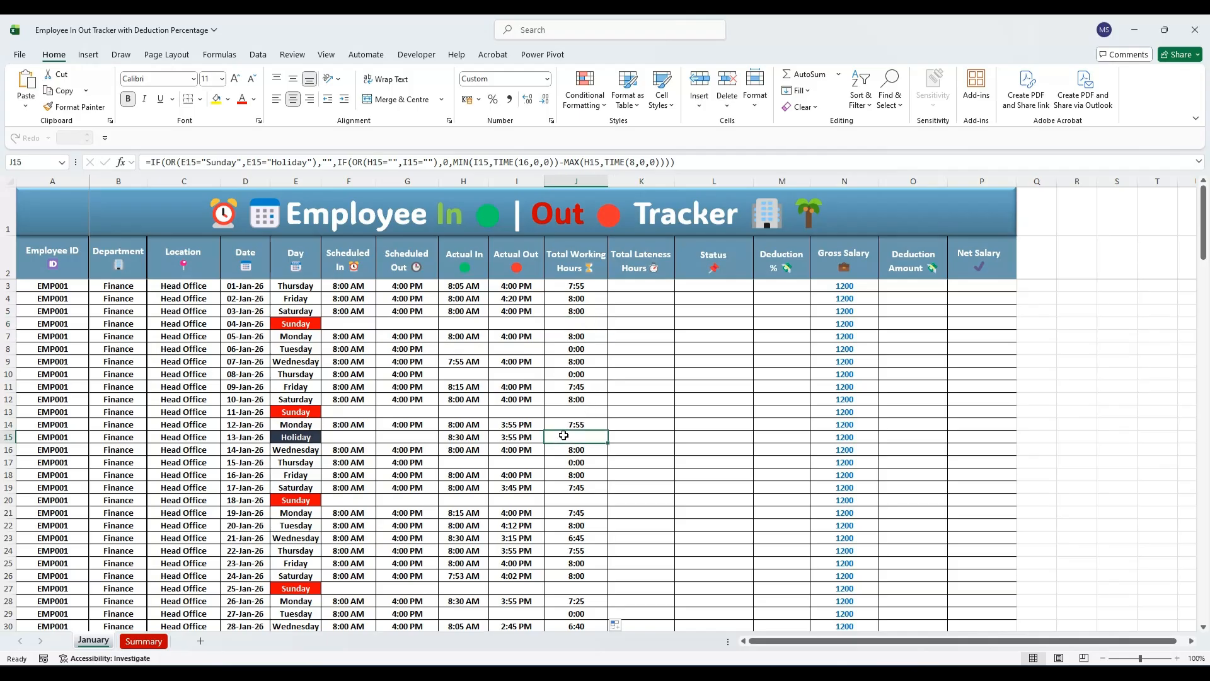
Enter the Total Lateness Hours formula =IF(OR(E3="Sunday",E3="Holiday"),"",IF(OR(H3="",I3=""),TIME(8,0,0),TIME(8,0,0)-(MIN(I3,TIME(16,0,0))-MAX(H3,TIME(8,0,0))))) in K3, reviewing its arguments
{"action": "left_click", "coordinate": [629, 285]}
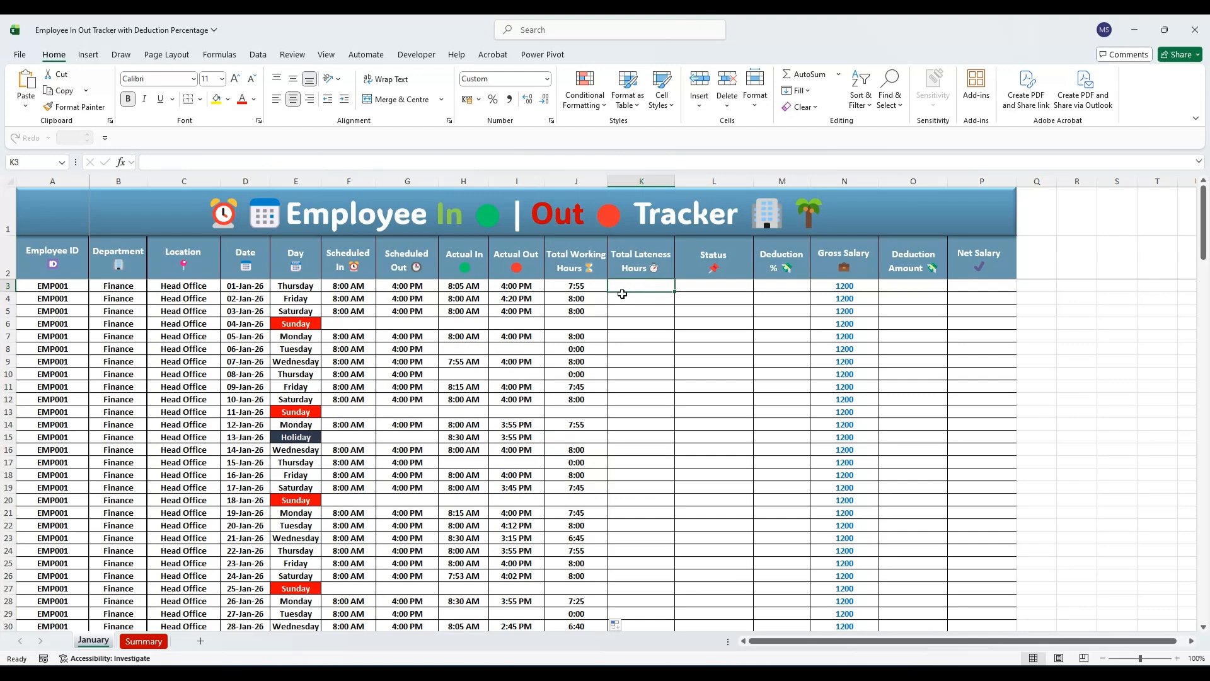
{"action": "type", "text": "="}
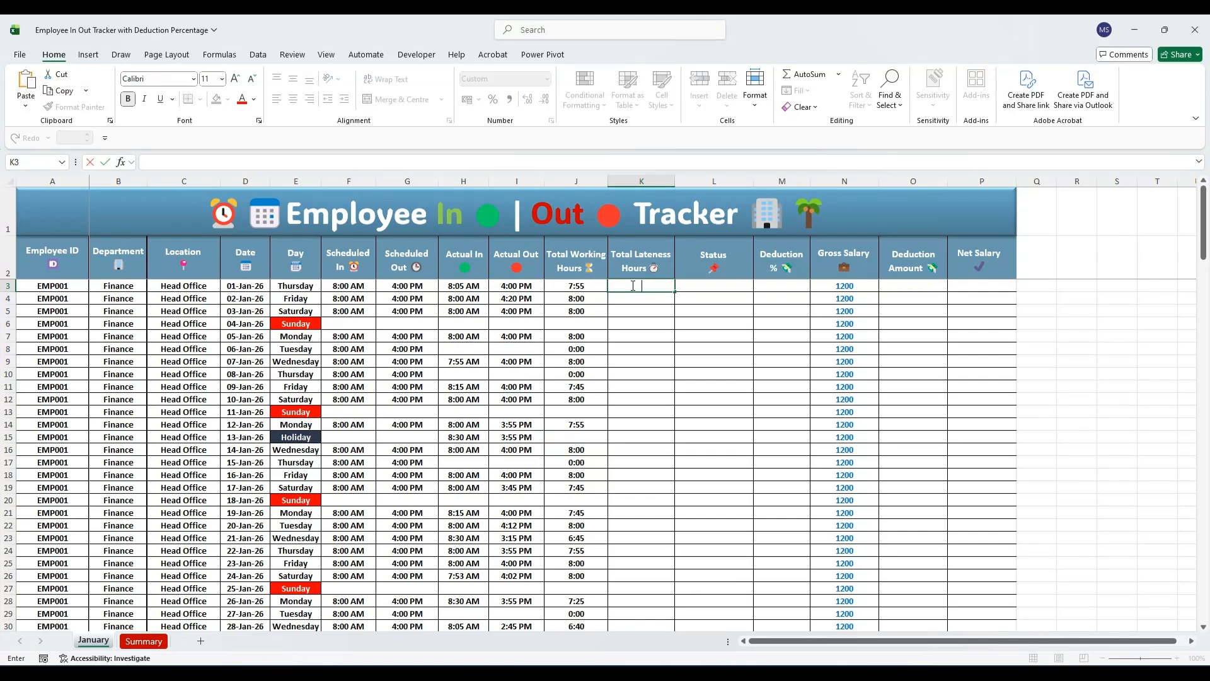
{"action": "type", "text": "IF(OR(E3=\"Sunday\",E3=\"Holiday\"),\"\",IF(OR(H3=\"\",I3=\"\"),TIME(8,0,0),TIME(8,0,0)-(MIN(I3,TIME(16,0,0))-MAX(H3,TIME(8,0,0)))))"}
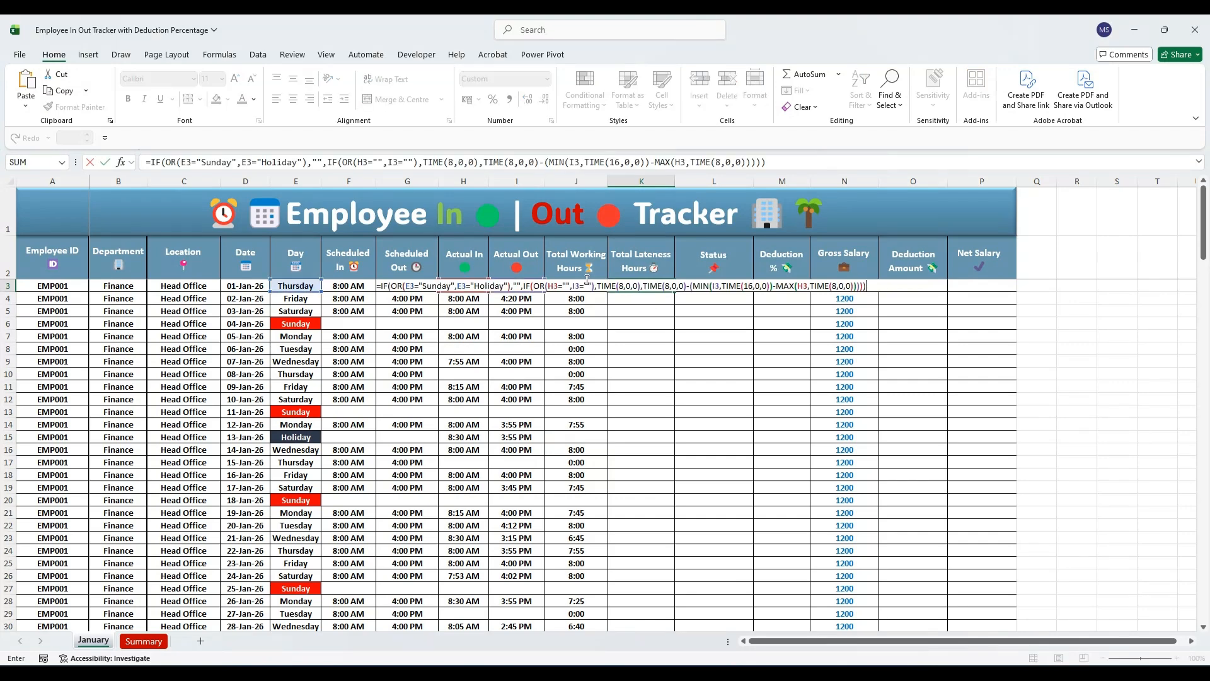
{"action": "left_click", "coordinate": [204, 160]}
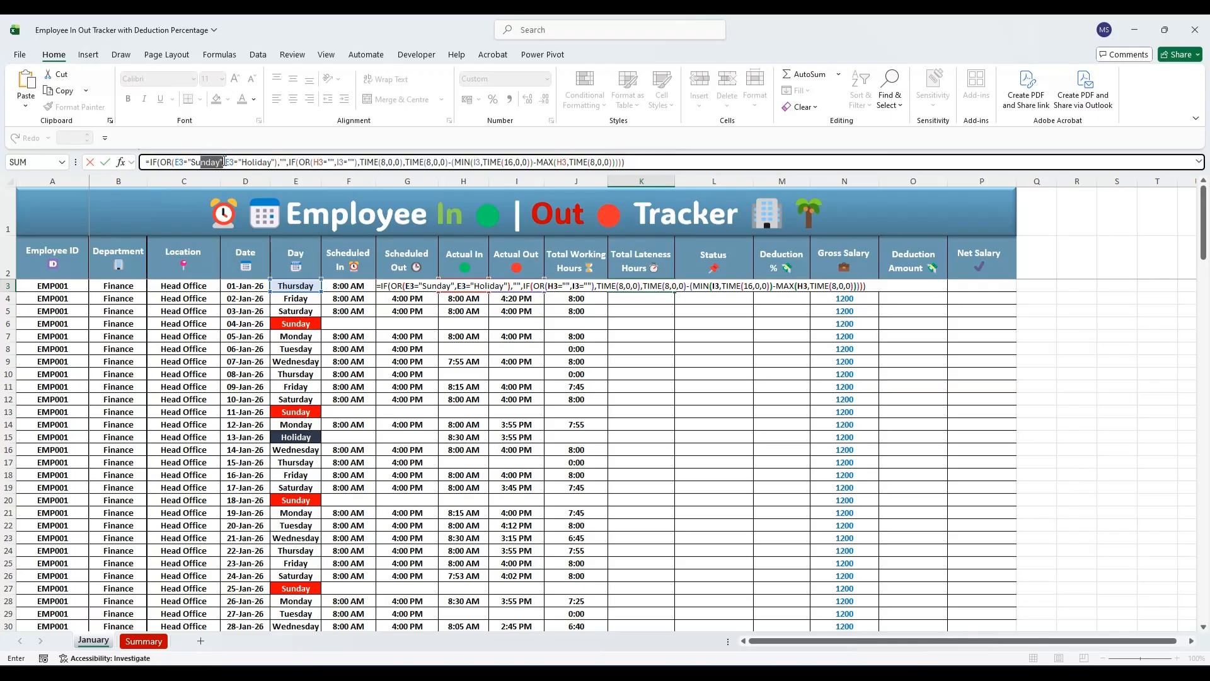
{"action": "left_click_drag", "start_coordinate": [242, 161], "coordinate": [278, 162]}
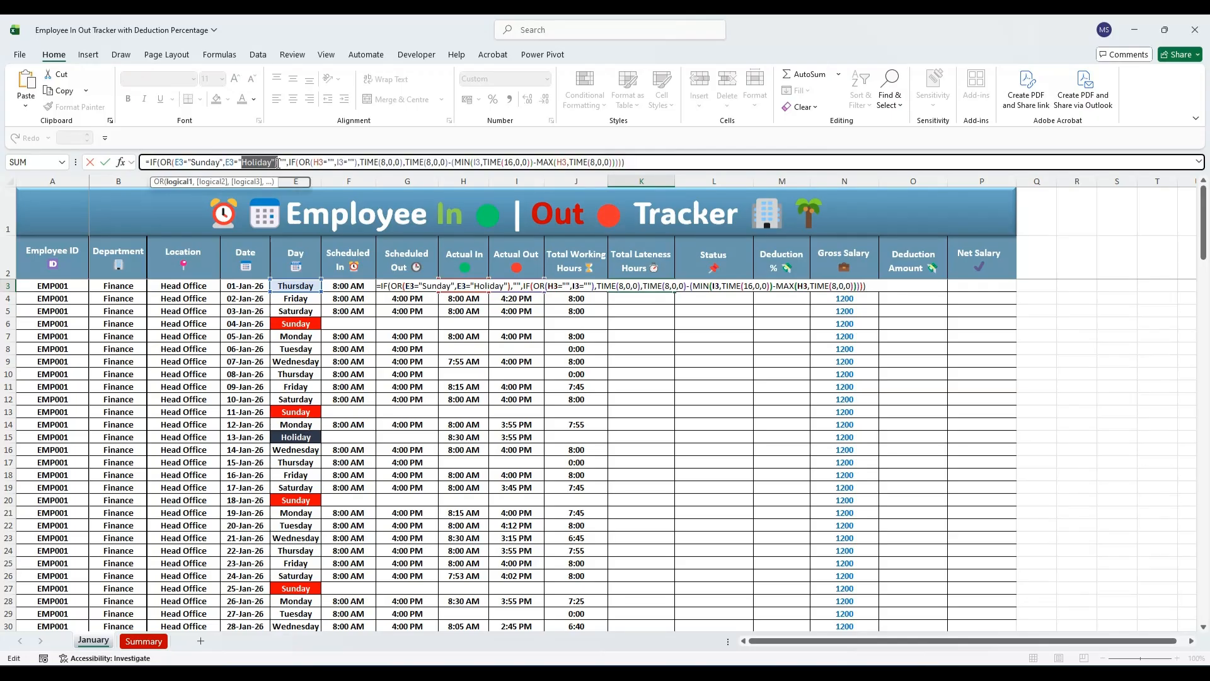
{"action": "left_click", "coordinate": [283, 162]}
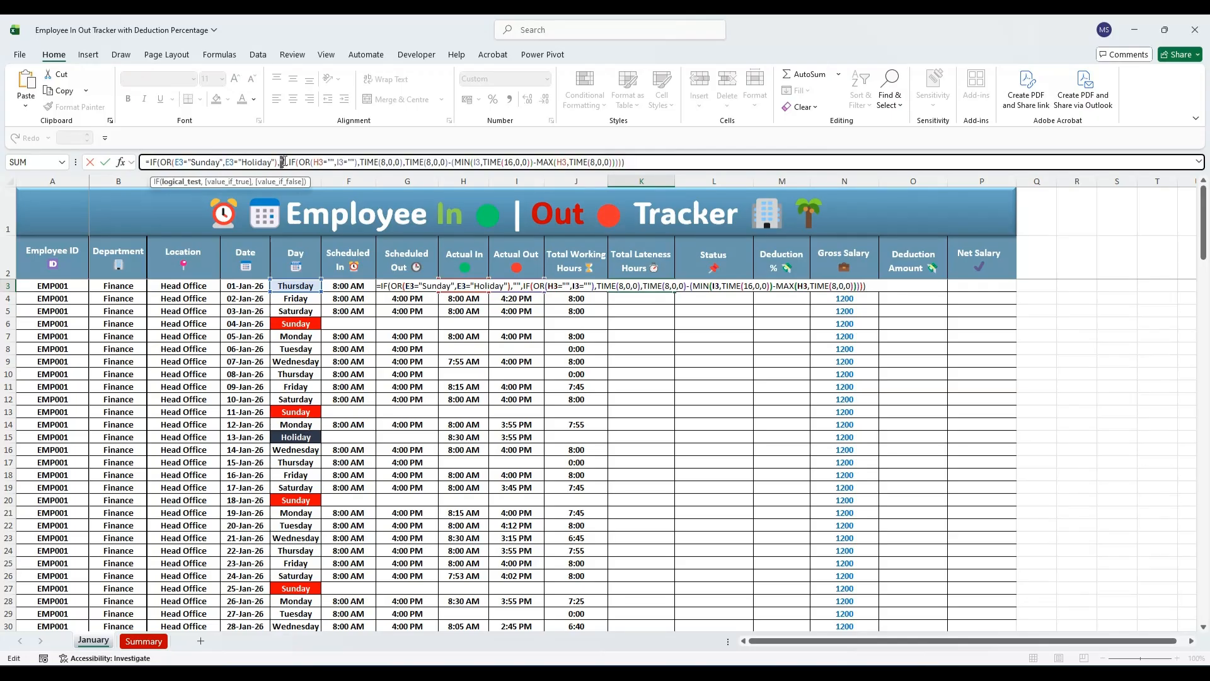
{"action": "left_click", "coordinate": [382, 160]}
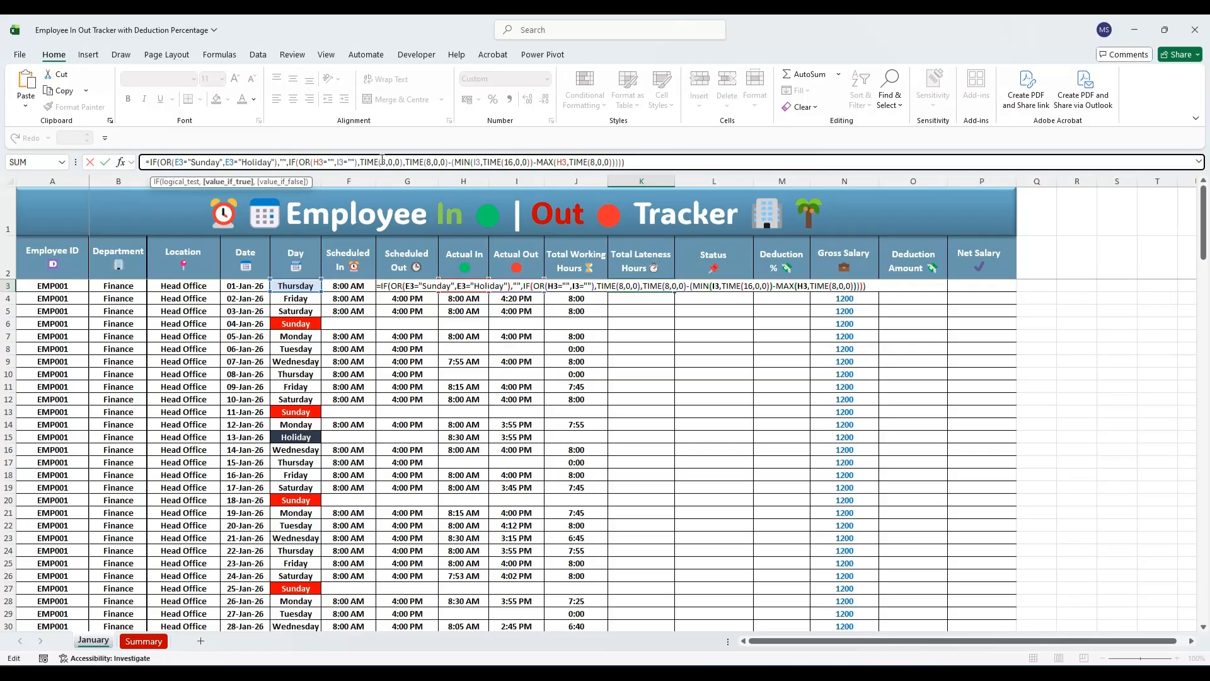
{"action": "double_click", "coordinate": [384, 162]}
{"action": "double_click", "coordinate": [508, 162]}
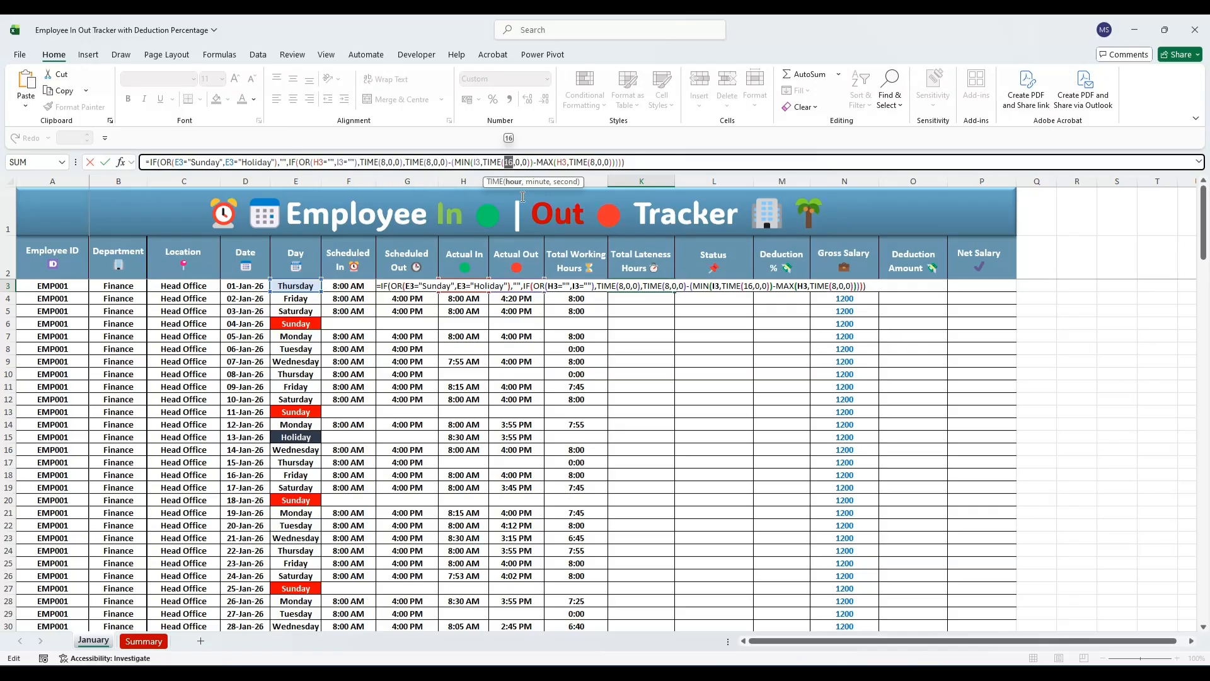
{"action": "left_click", "coordinate": [648, 161]}
{"action": "key", "text": "Return"}
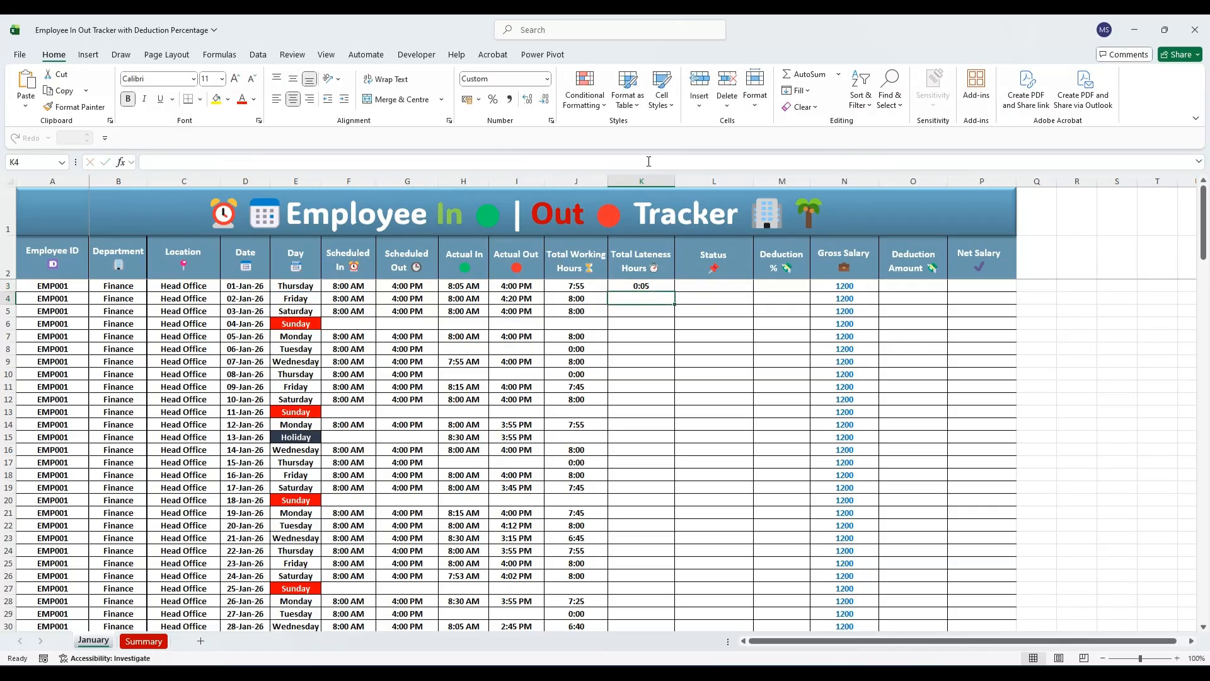
Fill the Total Lateness Hours formula from K3 down the whole column and check the Holiday row
{"action": "left_click", "coordinate": [640, 285]}
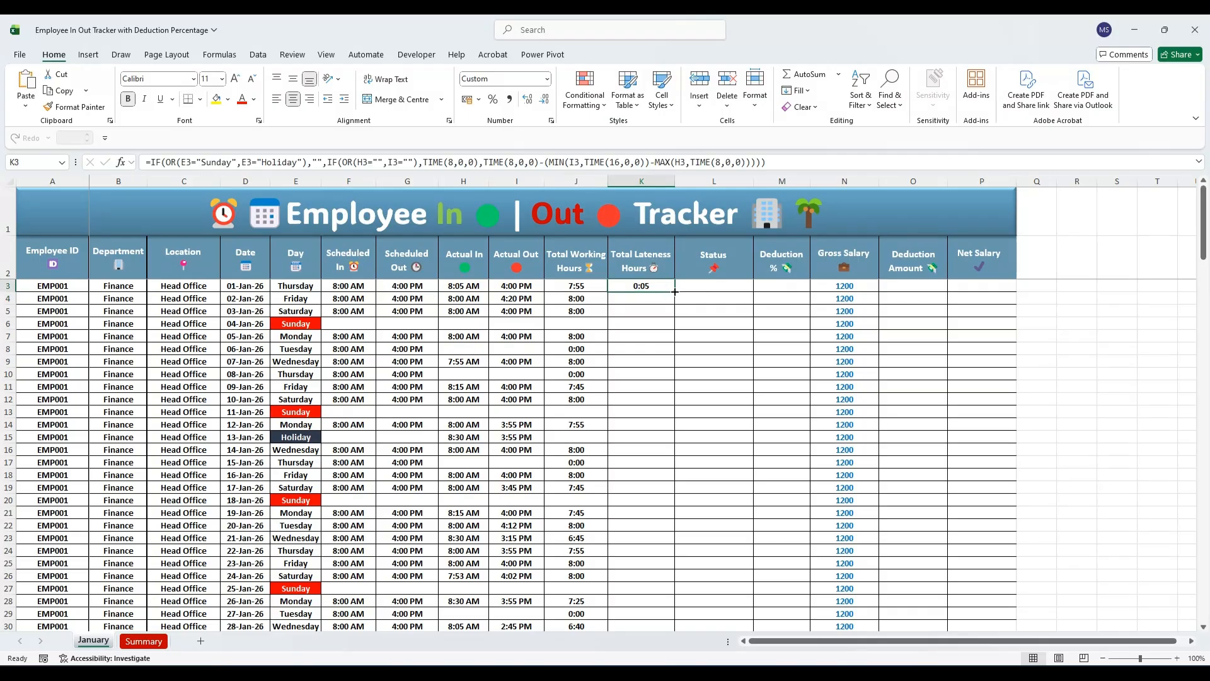
{"action": "double_click", "coordinate": [674, 291]}
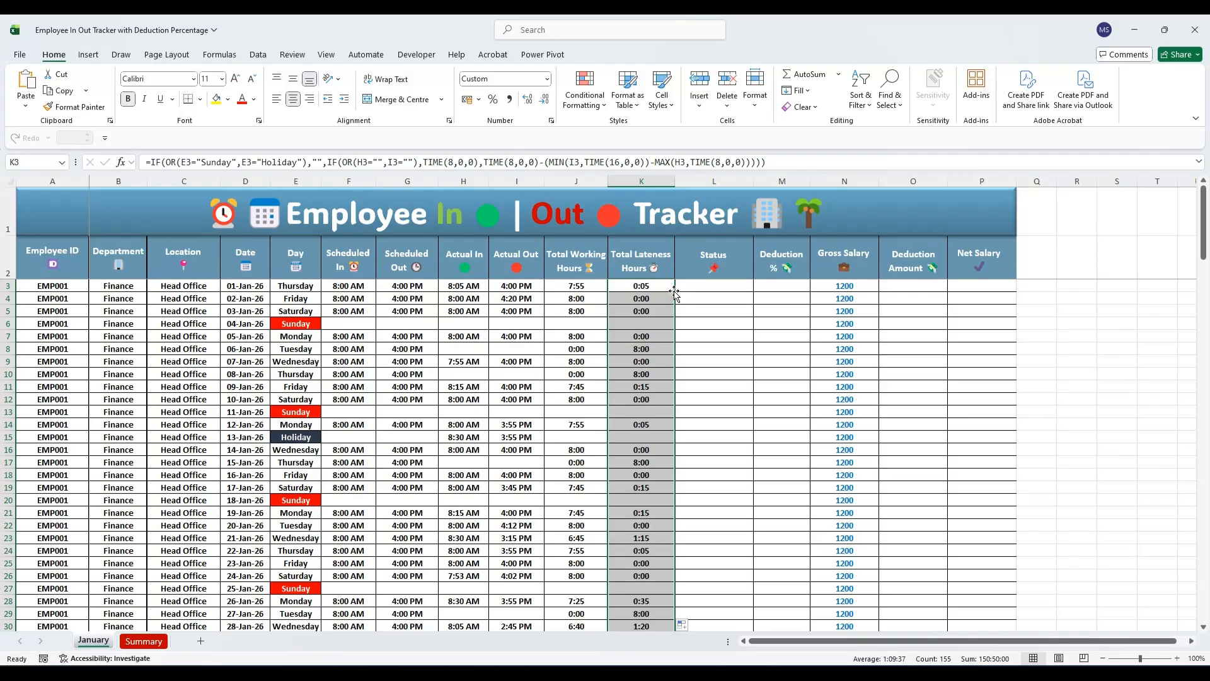
{"action": "left_click", "coordinate": [652, 437]}
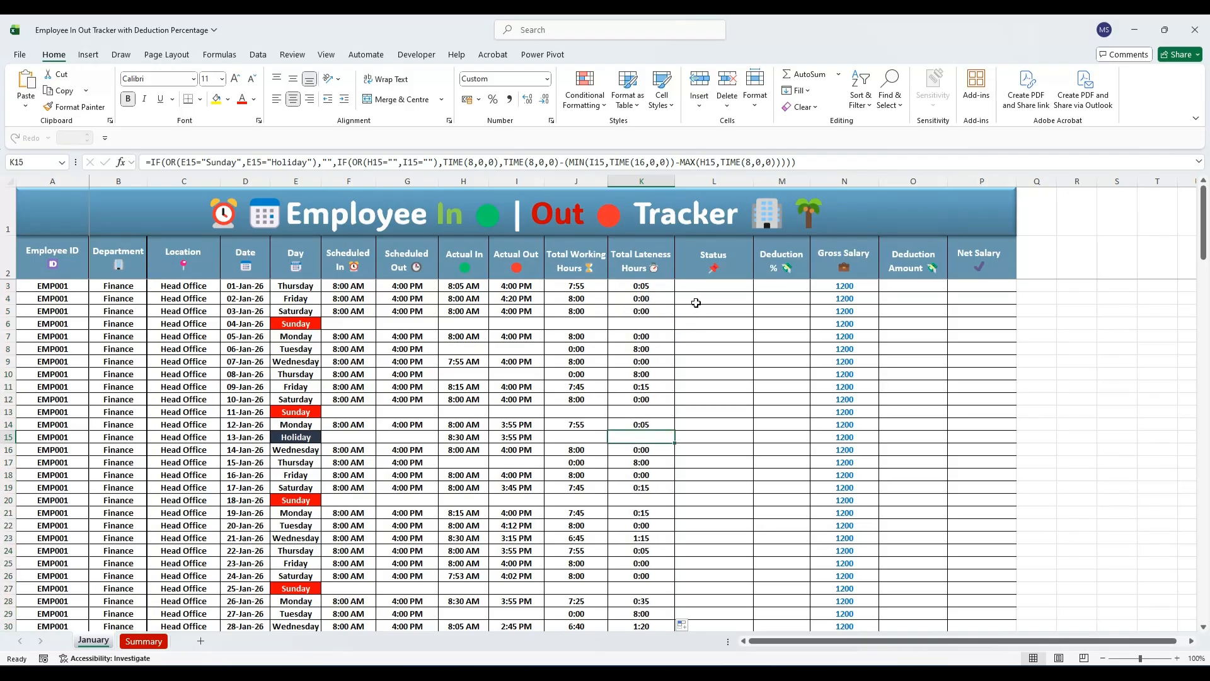
Enter the Status formula =IF(E3="Sunday","Week Off",IF(E3="Holiday","Holiday",IF(OR(H3="",I3=""),"Absent ⏰",IF(AND(H3>TIME(8,0,0),I3<TIME(16,0,0)),"Late In & Early Out",IF(H3>TIME(8,0,0),"Late In",IF(I3<TIME(16,0,0),"Early Out","On Time ⏰")))))) in L3, reviewing its arguments
{"action": "left_click", "coordinate": [698, 288]}
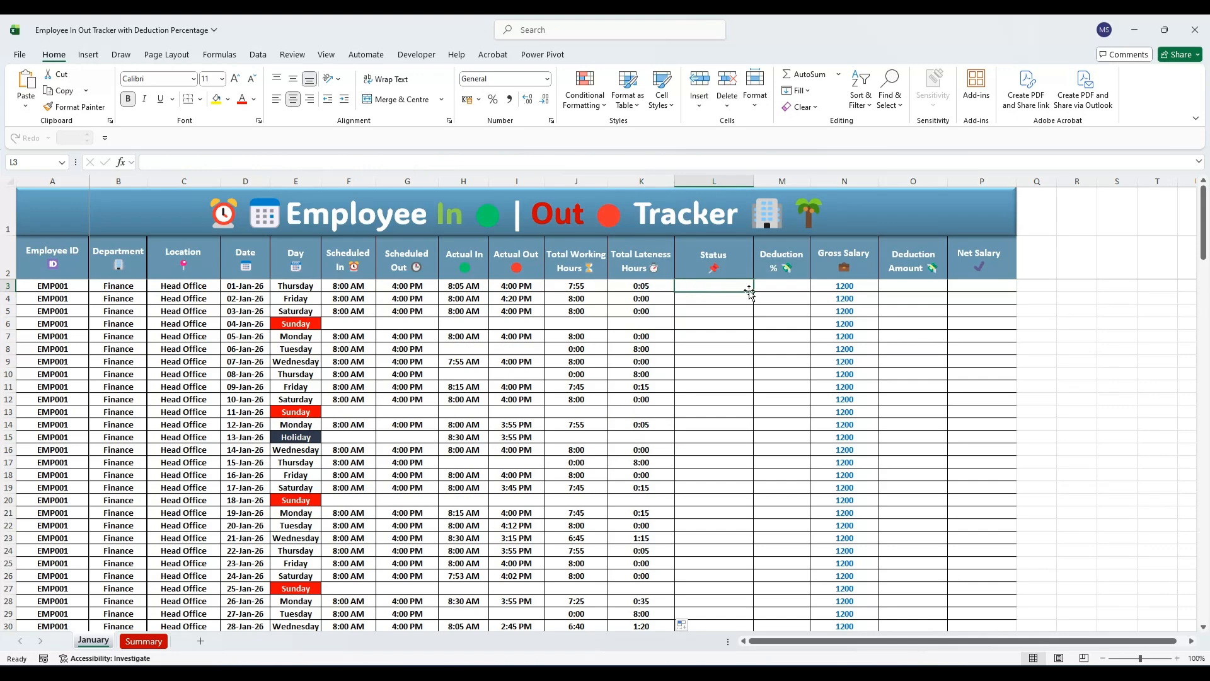
{"action": "double_click", "coordinate": [706, 286]}
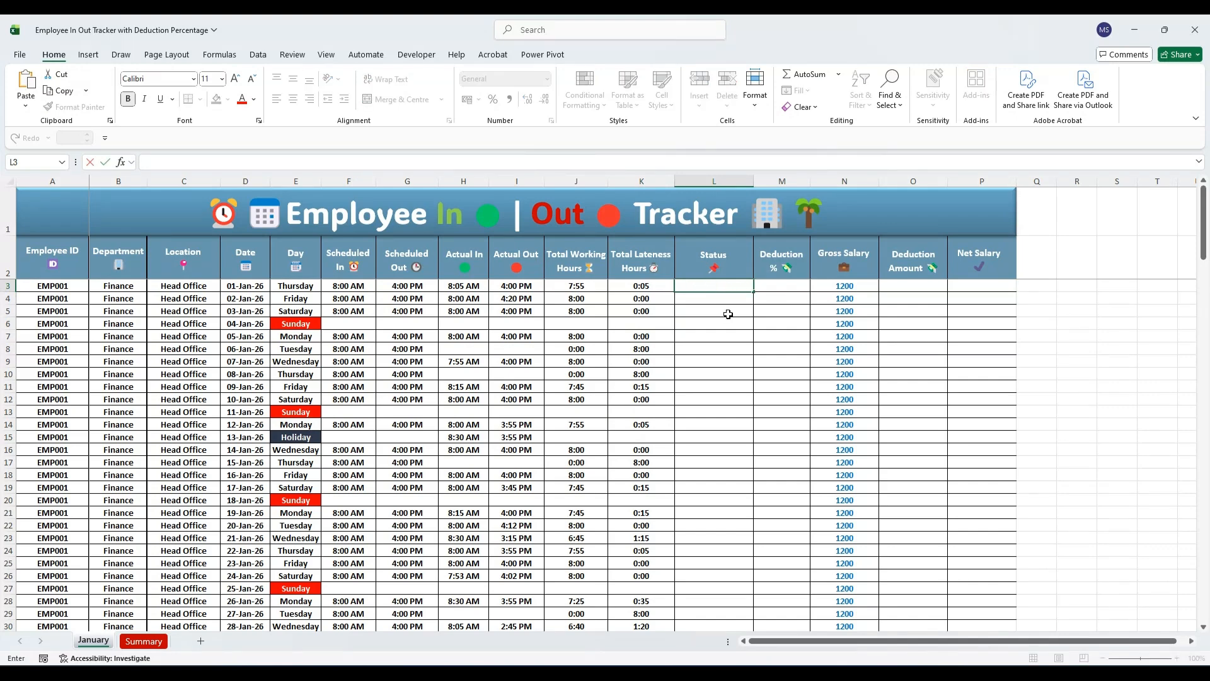
{"action": "type", "text": "=IF(E3=\"Sunday\",\"Week Off\",IF(E3=\"Holiday\",\"Holiday\",IF(OR(H3=\"\",I3=\"\"),\"Absent ⏰\",IF(AND(H3>TIME(8,0,0),I3<TIME(16,0,0)),\"Late In & Early Out\",IF(H3>TIME(8,0,0),\"Late In\",IF(I3<TIME(16,0,0),\"Early Out\",\"On Time ⏰\"))))))"}
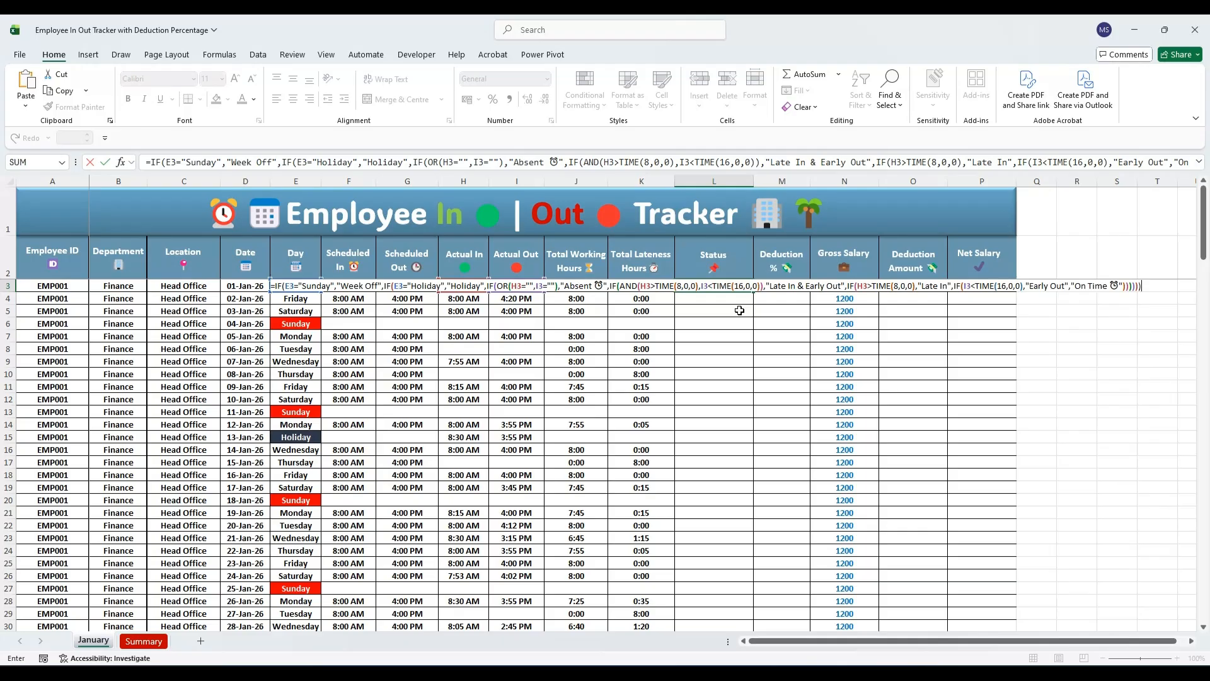
{"action": "left_click", "coordinate": [187, 163]}
{"action": "left_click_drag", "start_coordinate": [176, 163], "coordinate": [348, 163]}
{"action": "left_click_drag", "start_coordinate": [428, 162], "coordinate": [467, 162]}
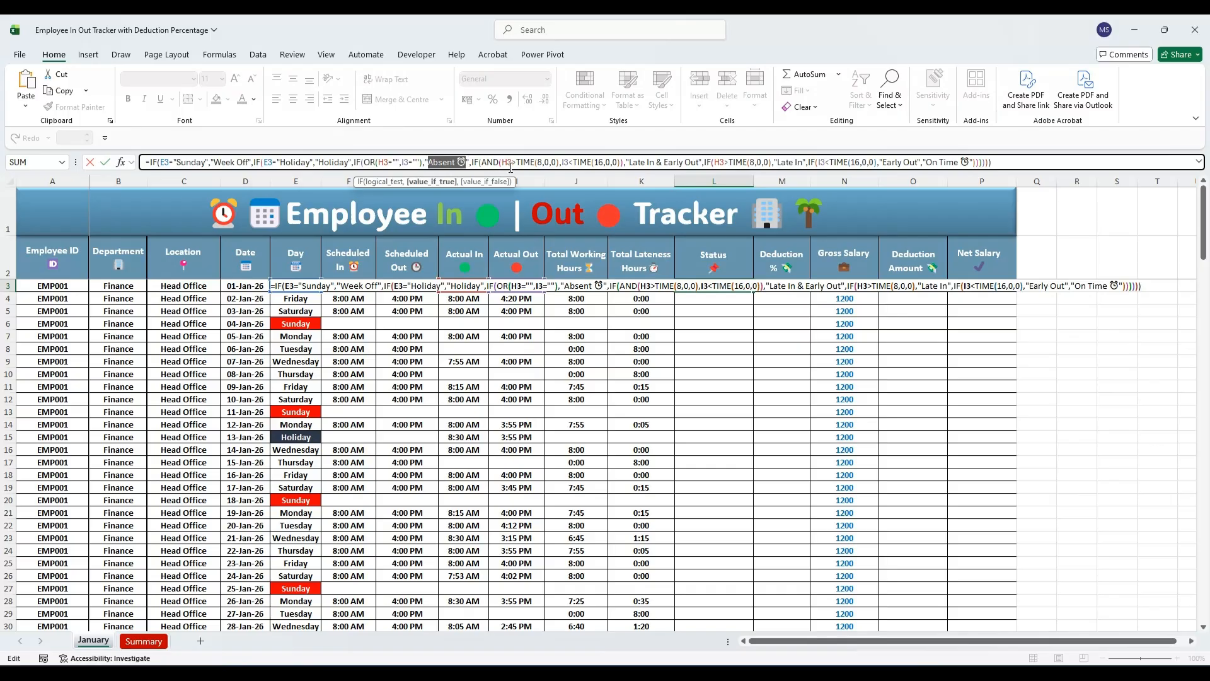
{"action": "left_click_drag", "start_coordinate": [777, 163], "coordinate": [799, 163]}
{"action": "left_click_drag", "start_coordinate": [881, 163], "coordinate": [991, 162]}
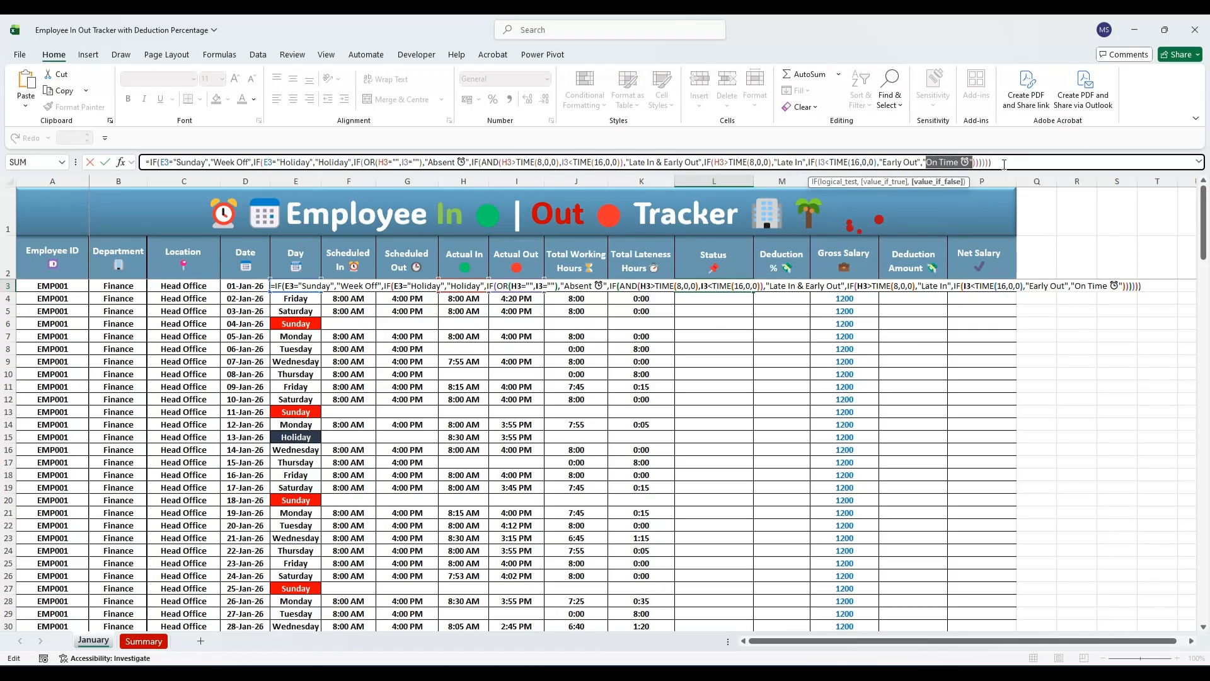
{"action": "left_click", "coordinate": [1004, 165]}
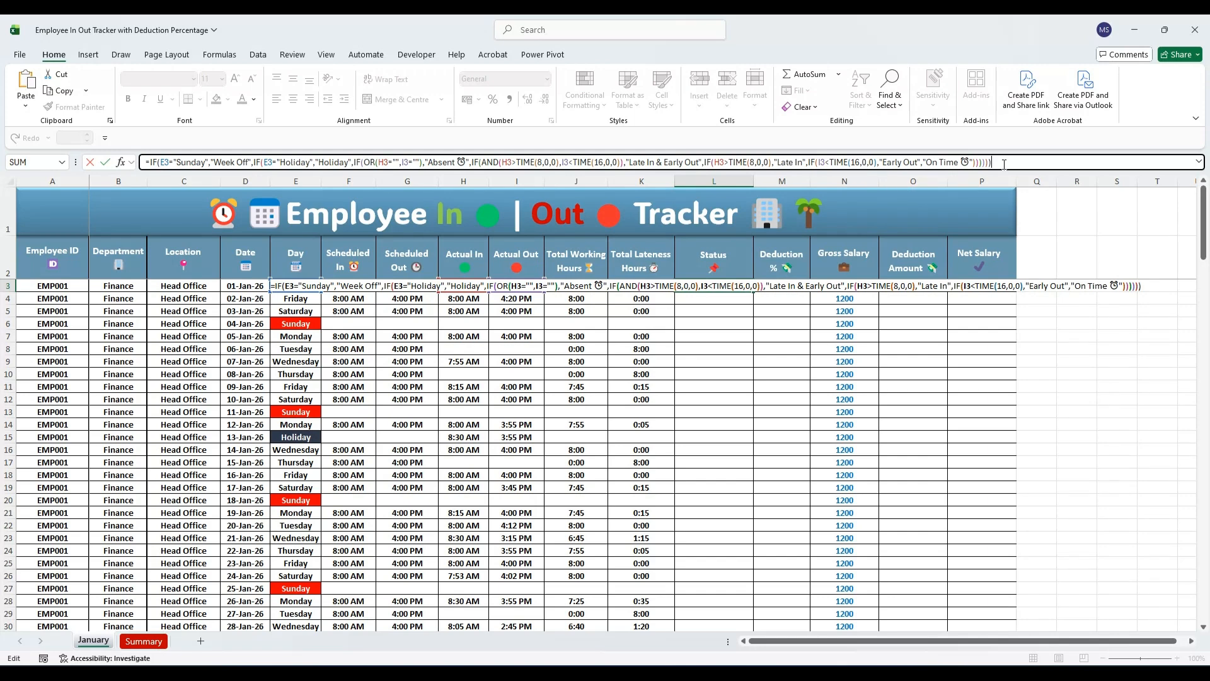
{"action": "key", "text": "Return"}
Check the L3 status against the Actual In time in H3 and fill the Status formula down the whole column
{"action": "left_click", "coordinate": [698, 289]}
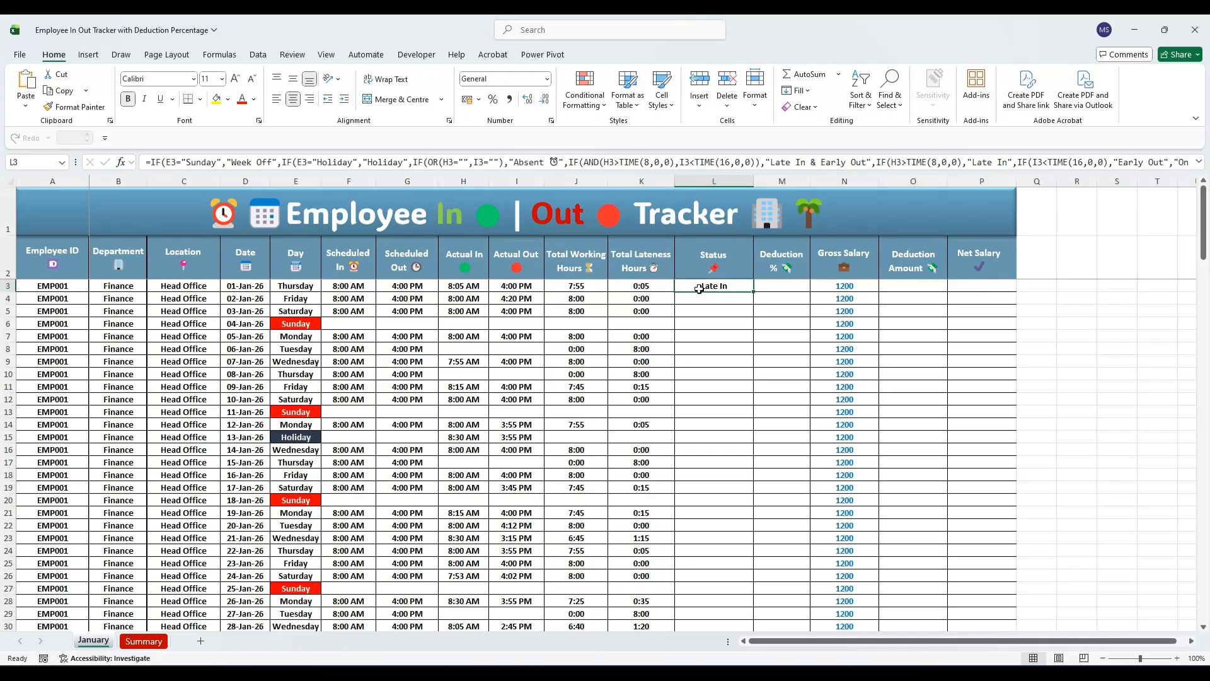
{"action": "left_click", "coordinate": [470, 288]}
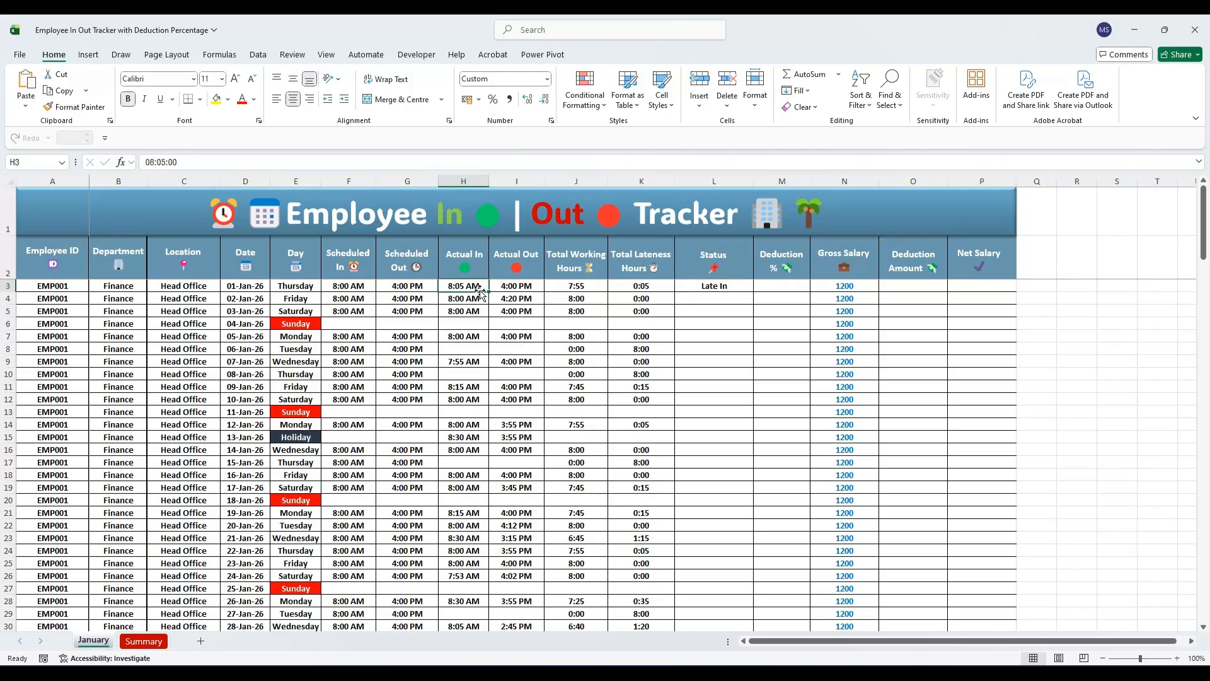
{"action": "left_click", "coordinate": [706, 288]}
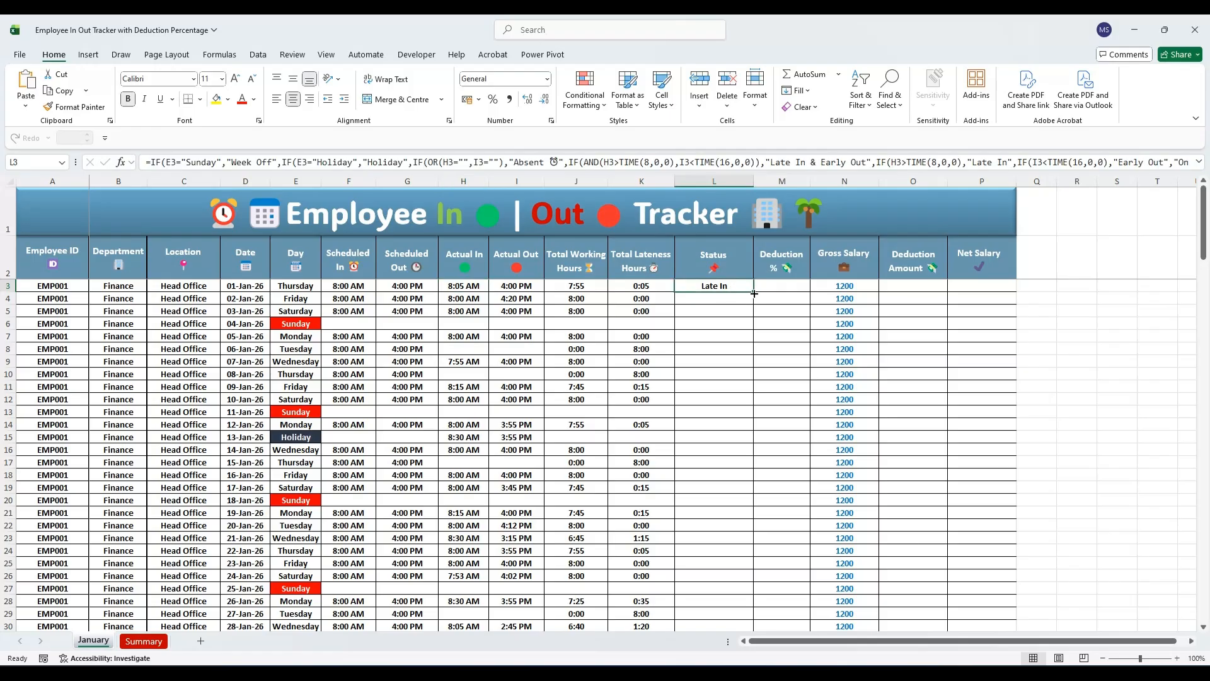
{"action": "double_click", "coordinate": [754, 293]}
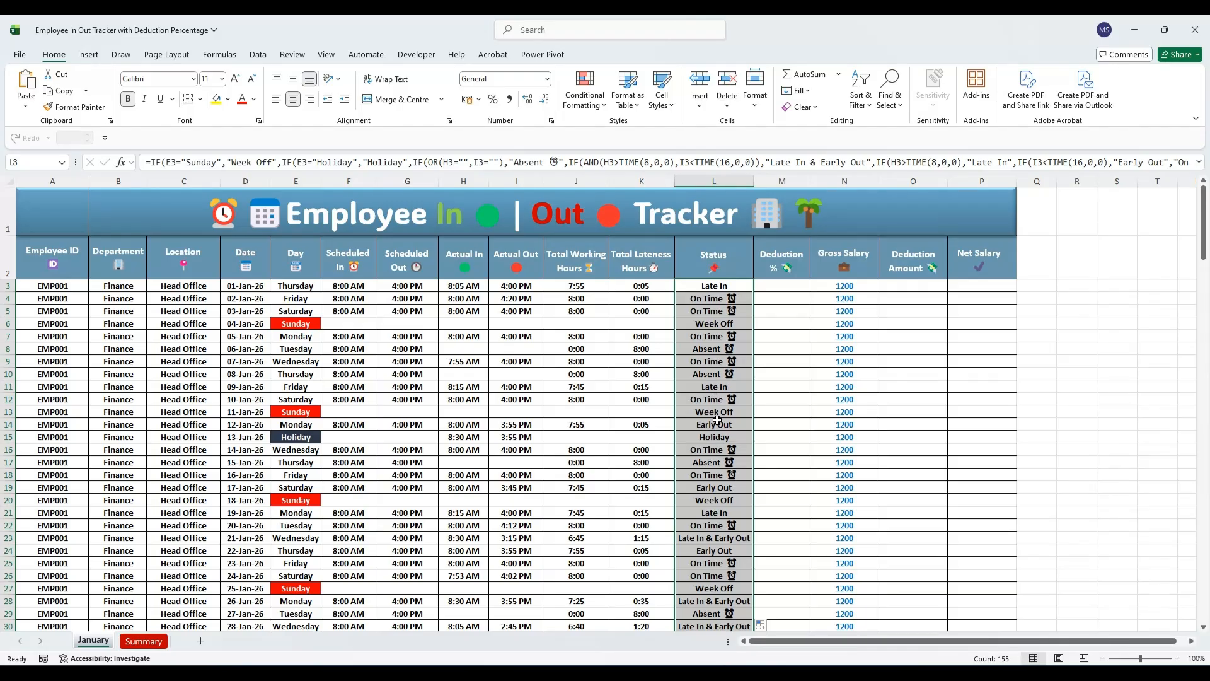
Add a conditional formatting rule giving Status cells that contain "Week Off" bold white text on a red fill
{"action": "left_click", "coordinate": [586, 107]}
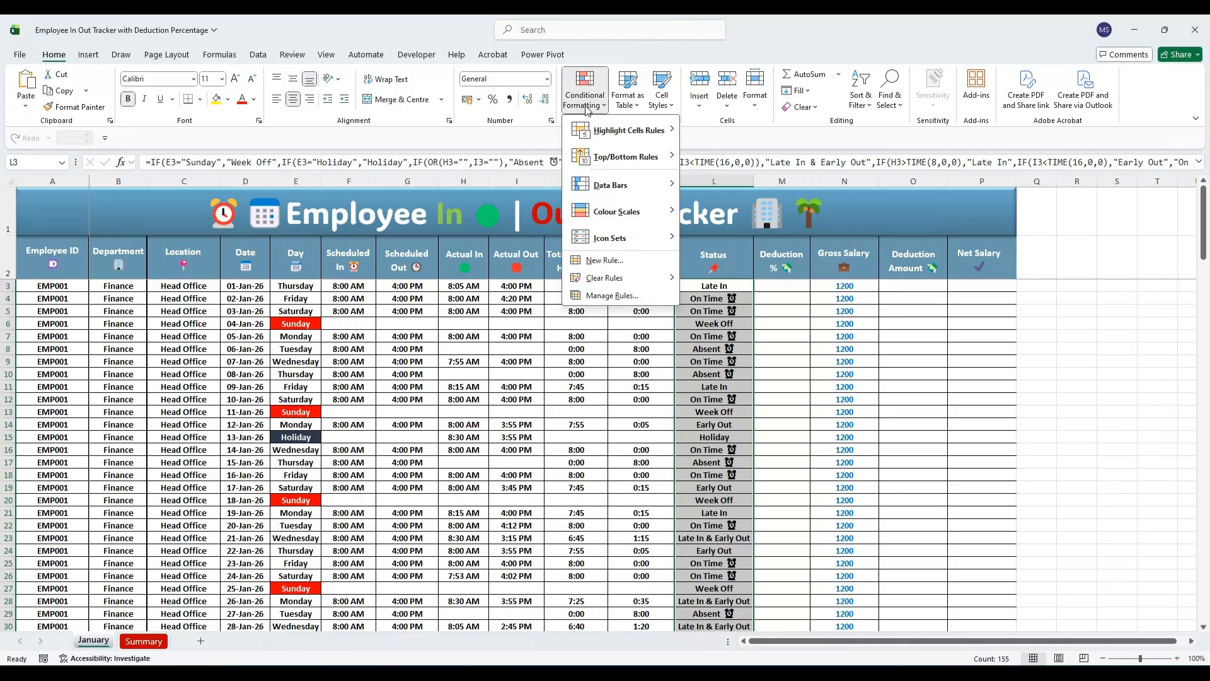
{"action": "mouse_move", "coordinate": [610, 128]}
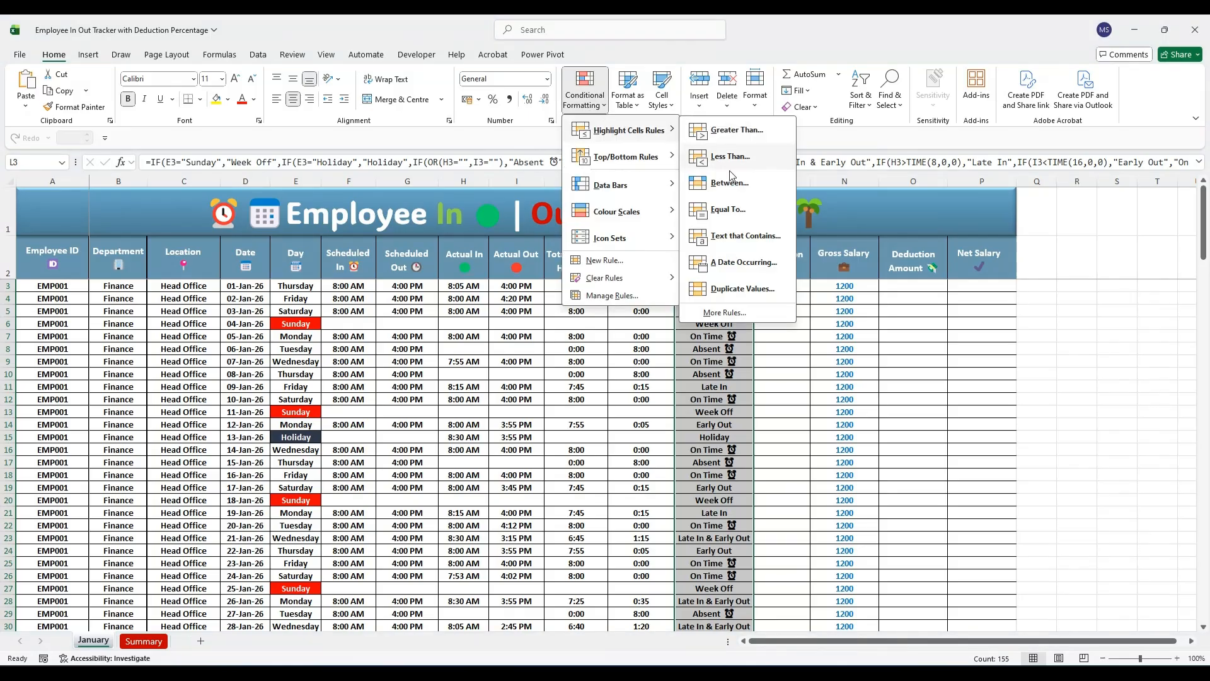
{"action": "left_click", "coordinate": [741, 237]}
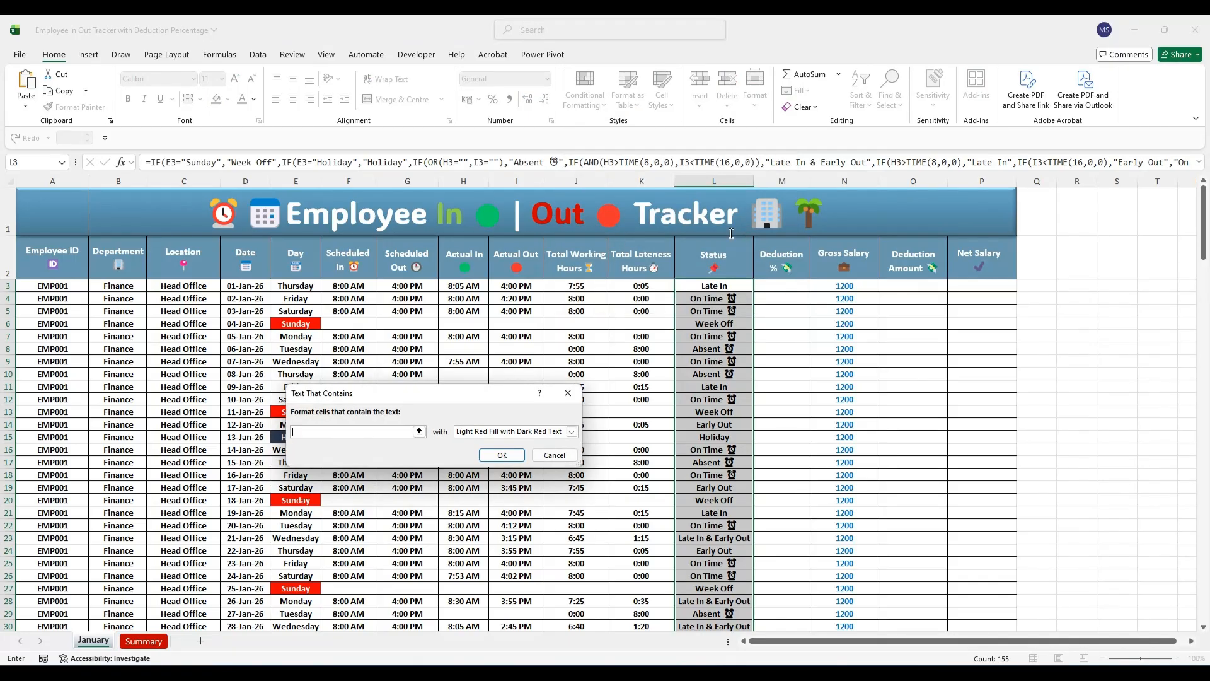
{"action": "type", "text": "Week Off"}
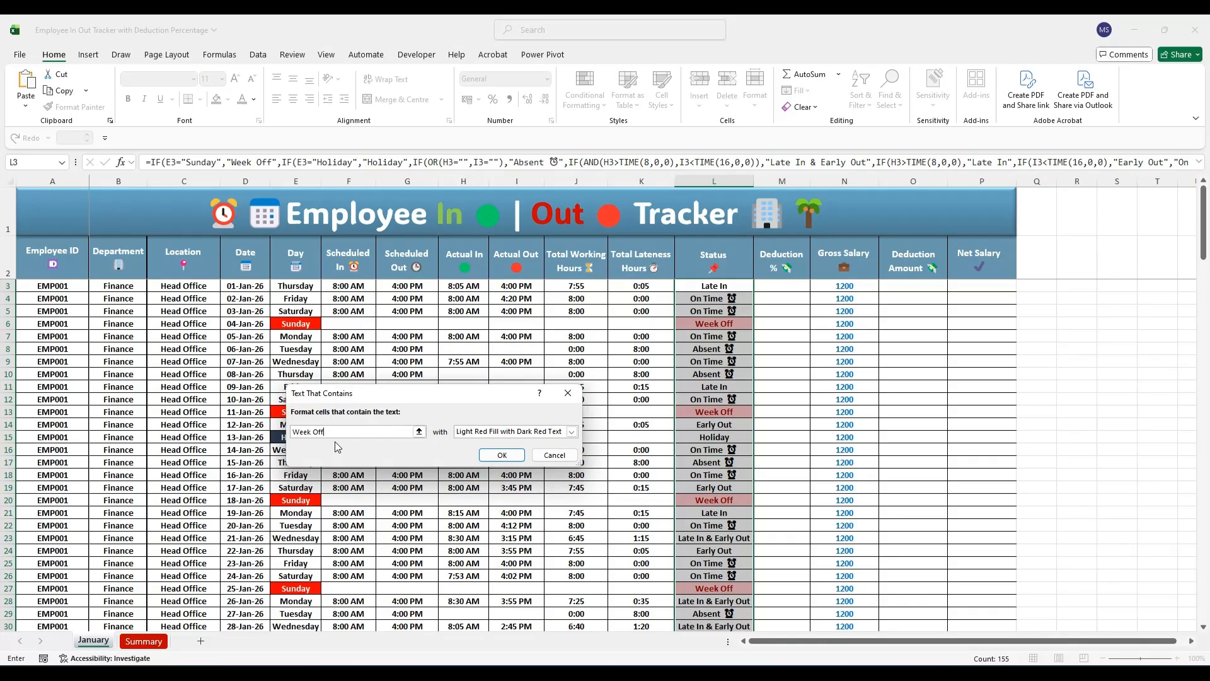
{"action": "left_click", "coordinate": [572, 432]}
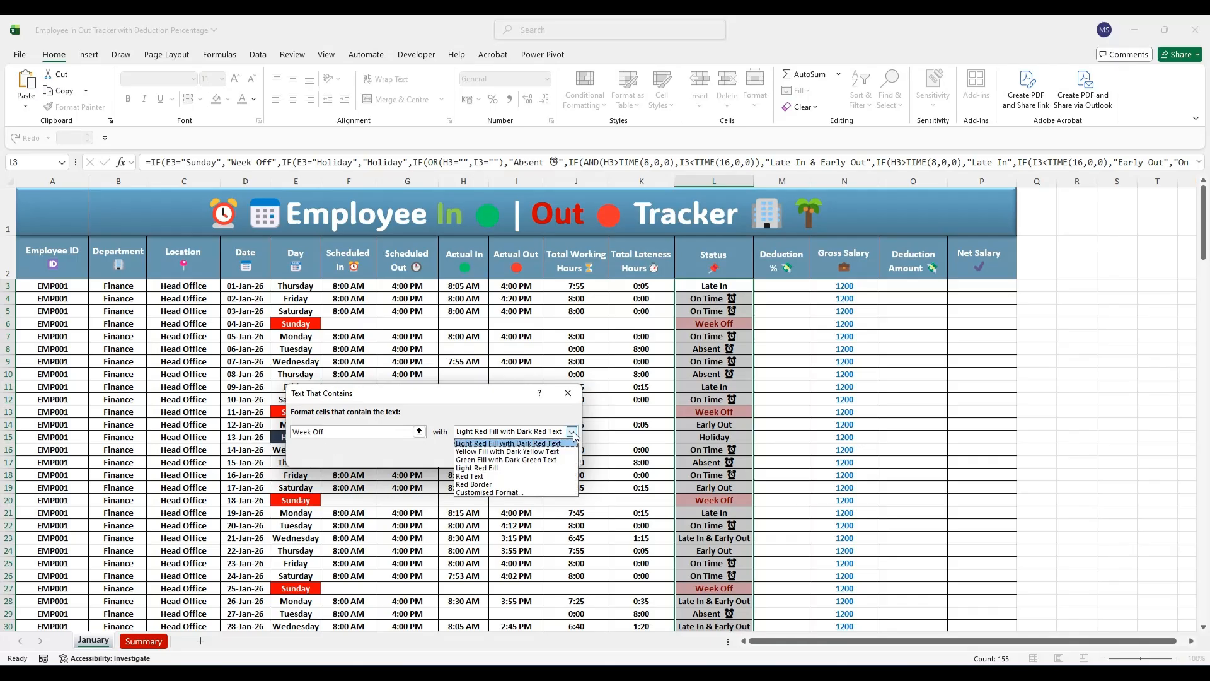
{"action": "left_click", "coordinate": [482, 492]}
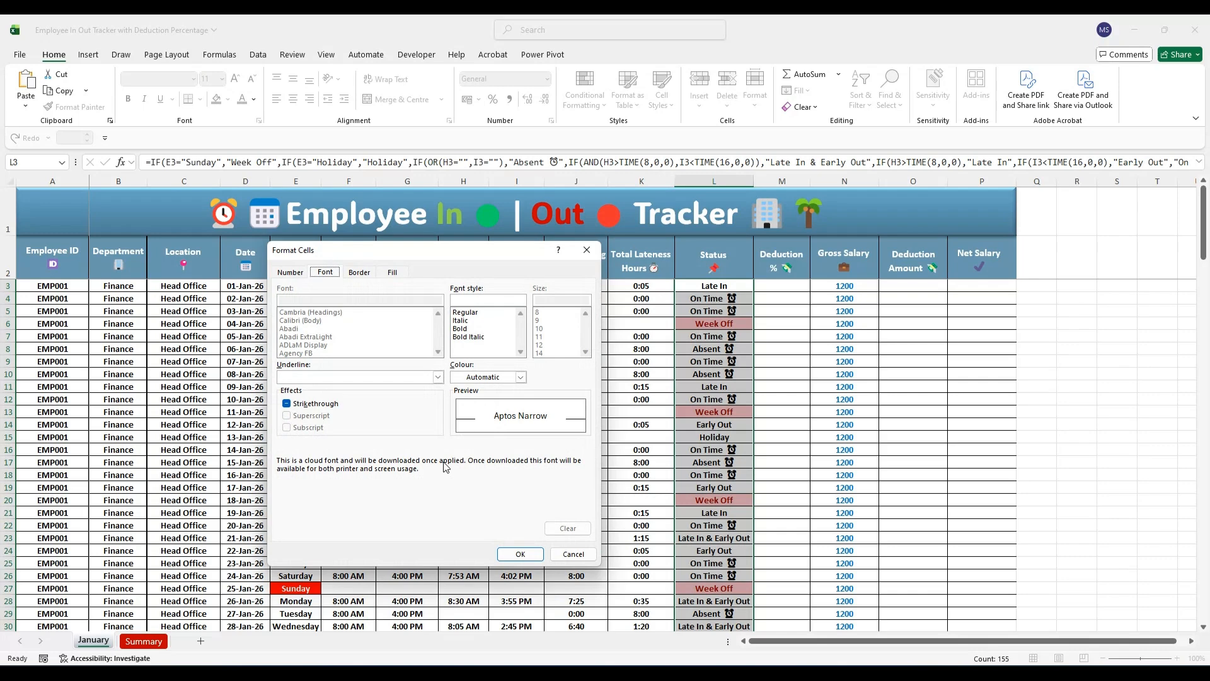
{"action": "left_click", "coordinate": [521, 377]}
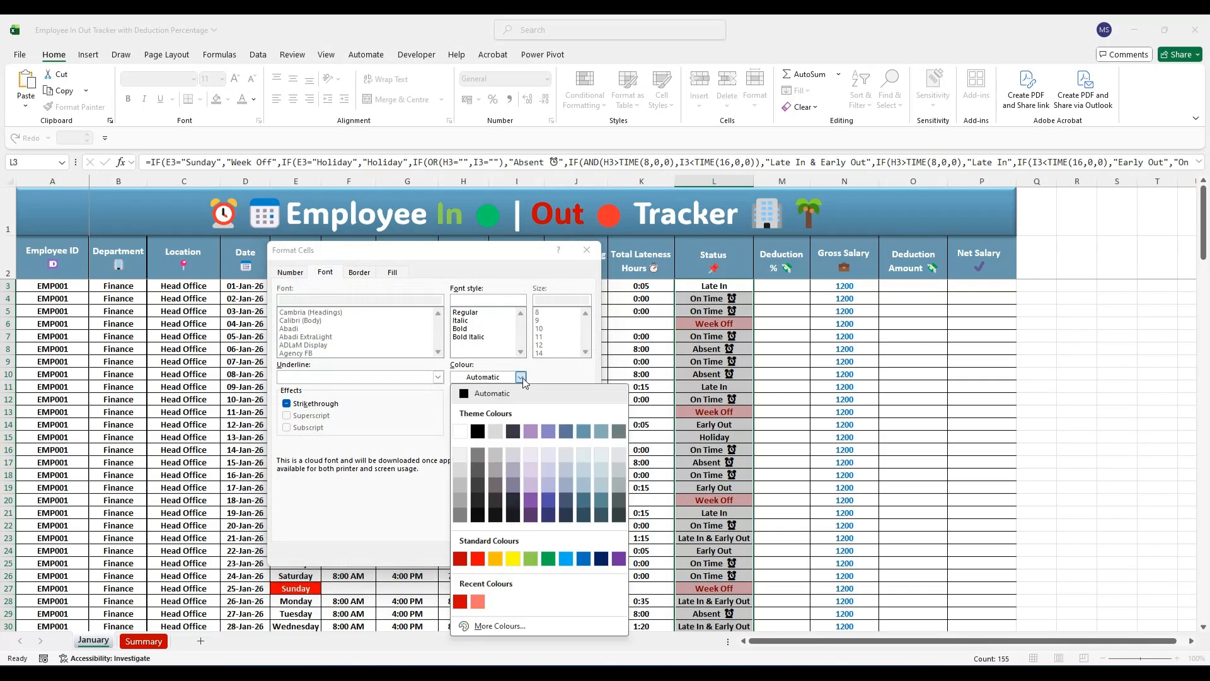
{"action": "left_click", "coordinate": [461, 432]}
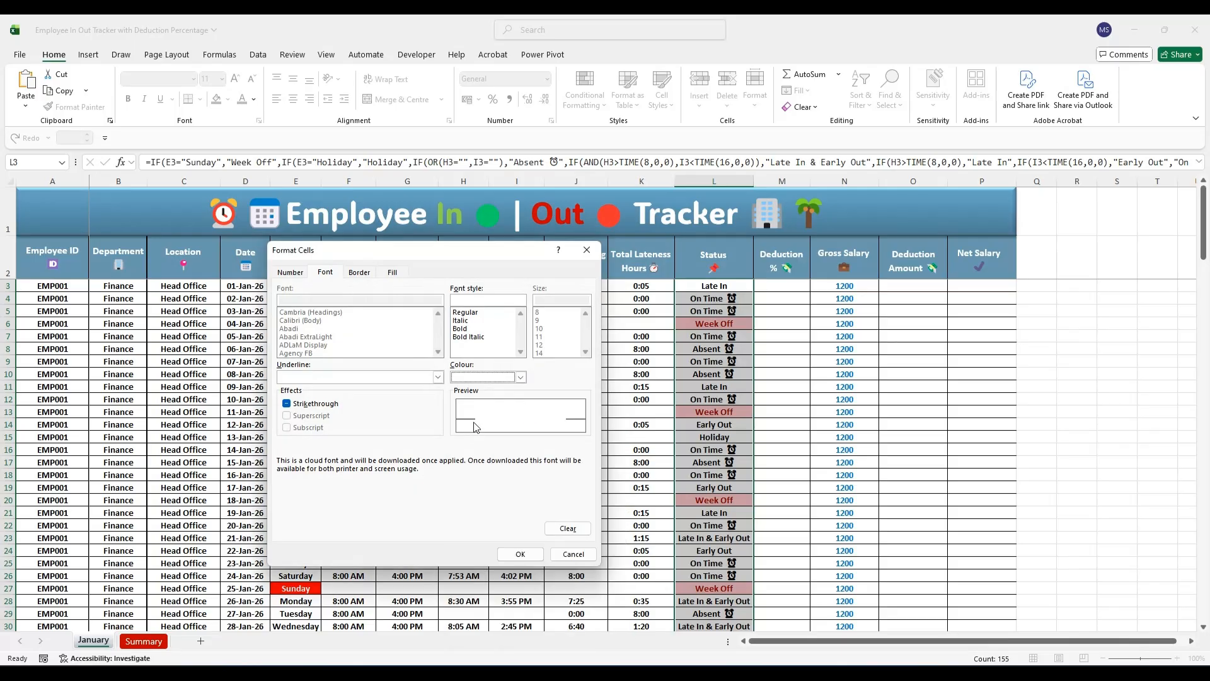
{"action": "left_click", "coordinate": [462, 333]}
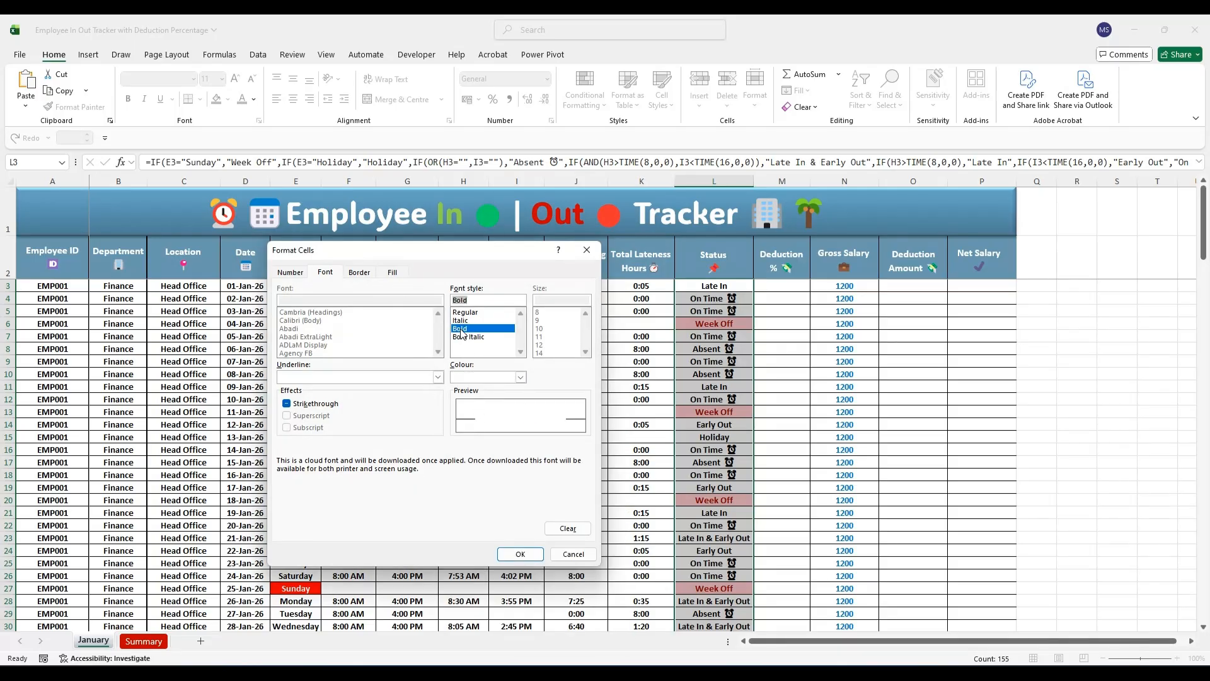
{"action": "left_click", "coordinate": [395, 274]}
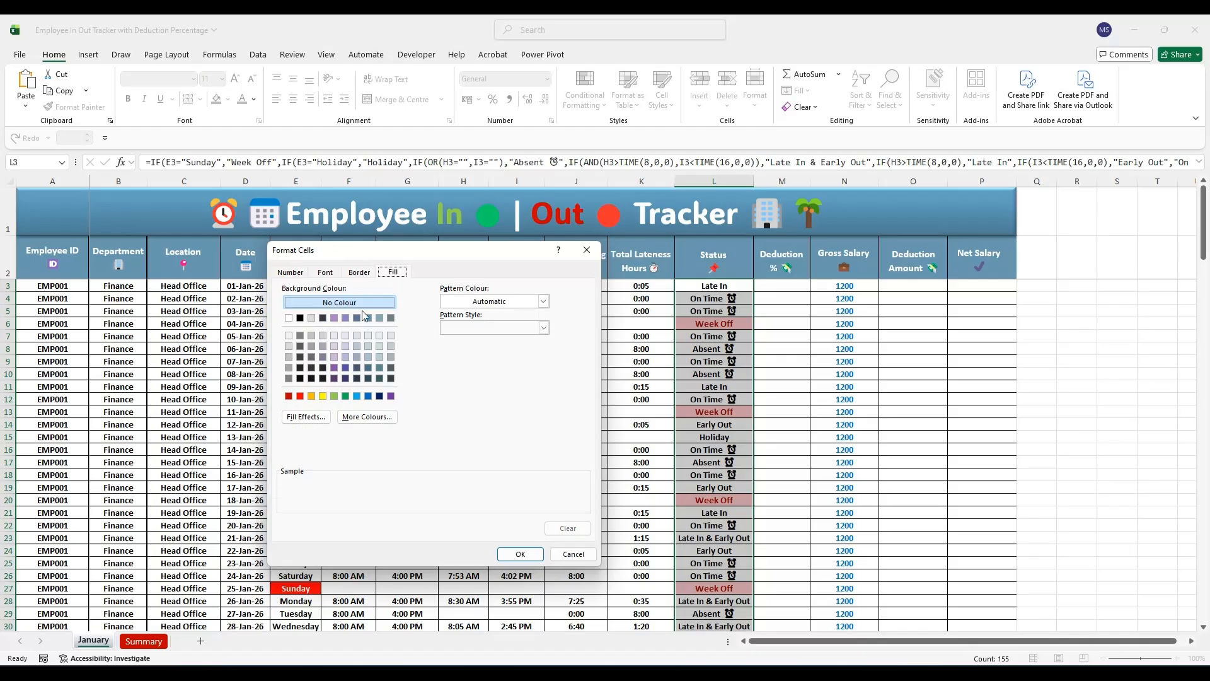
{"action": "left_click", "coordinate": [300, 397]}
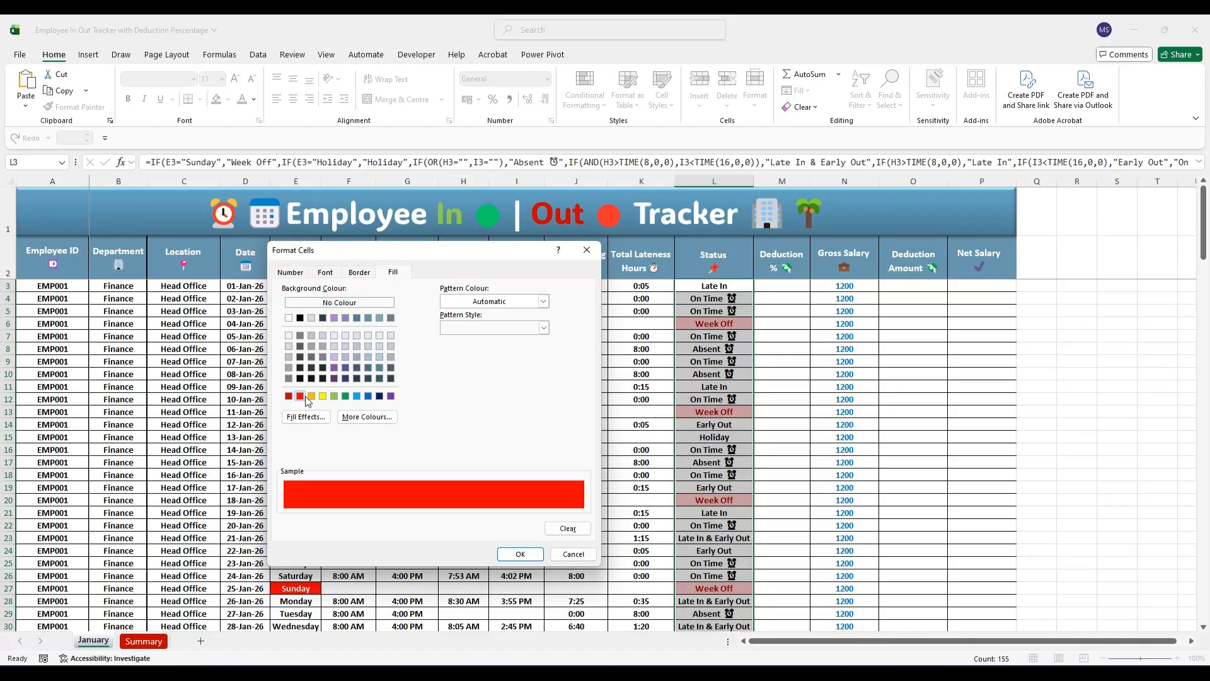
{"action": "left_click", "coordinate": [520, 554]}
{"action": "left_click", "coordinate": [502, 454]}
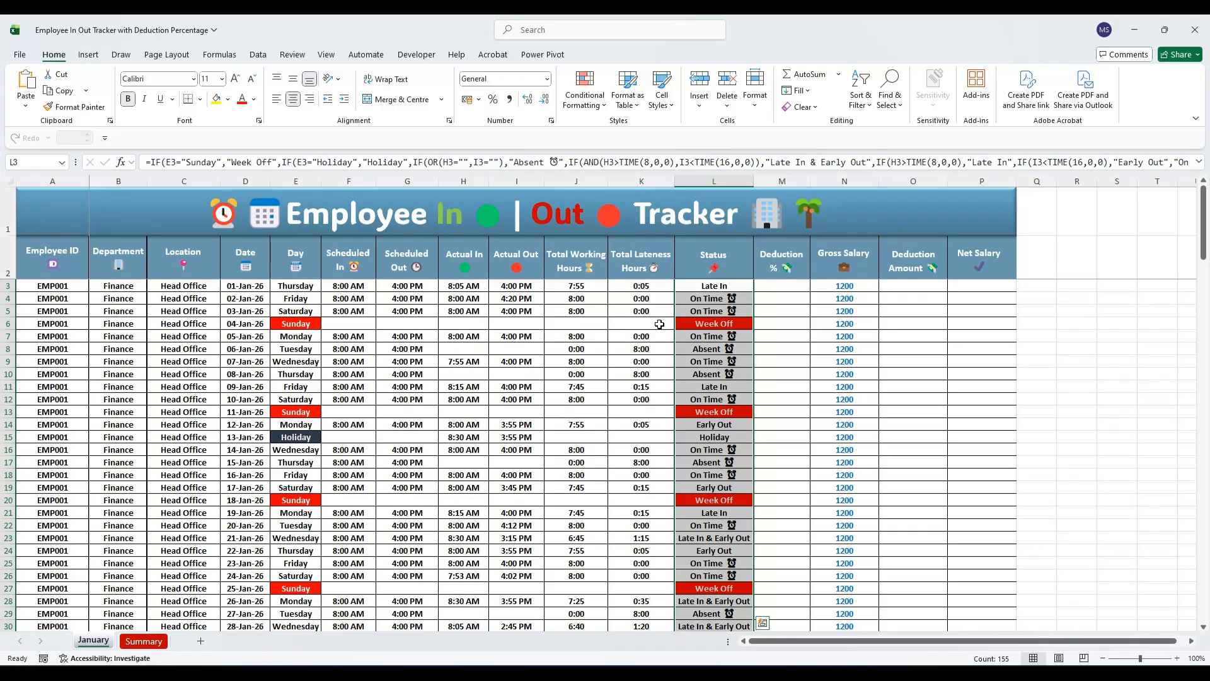
Add a conditional formatting rule giving Status cells that contain "Holiday" bold white text on a dark blue fill
{"action": "left_click", "coordinate": [602, 107]}
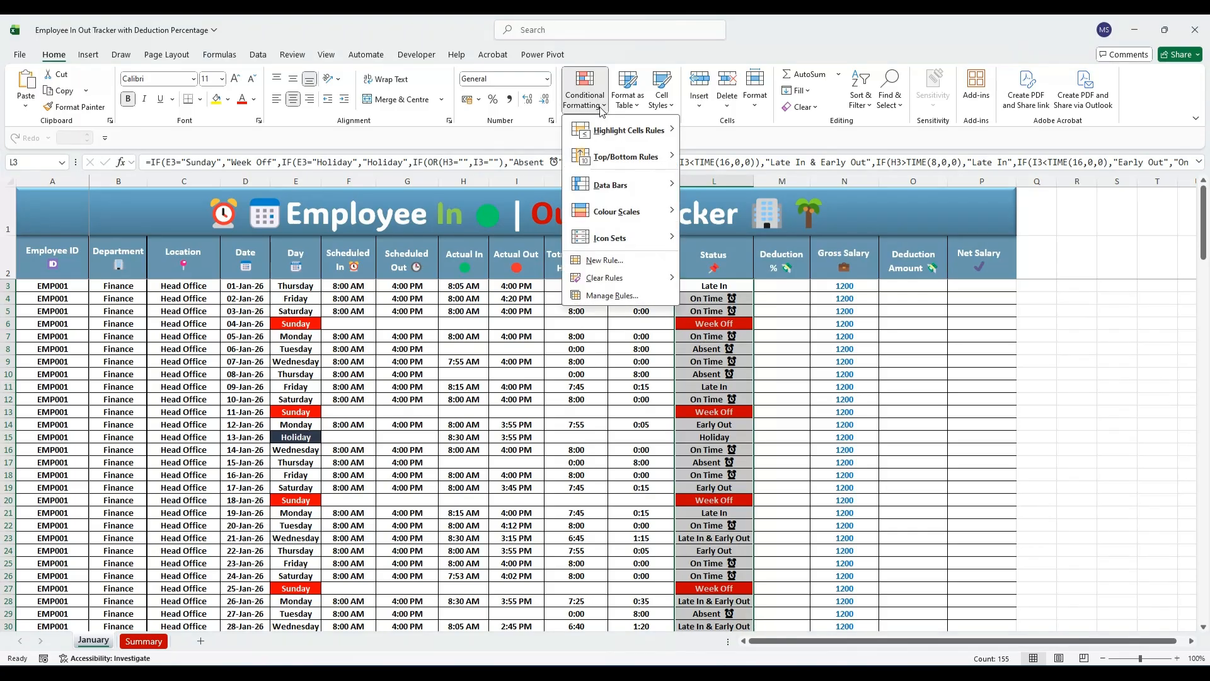
{"action": "mouse_move", "coordinate": [612, 130]}
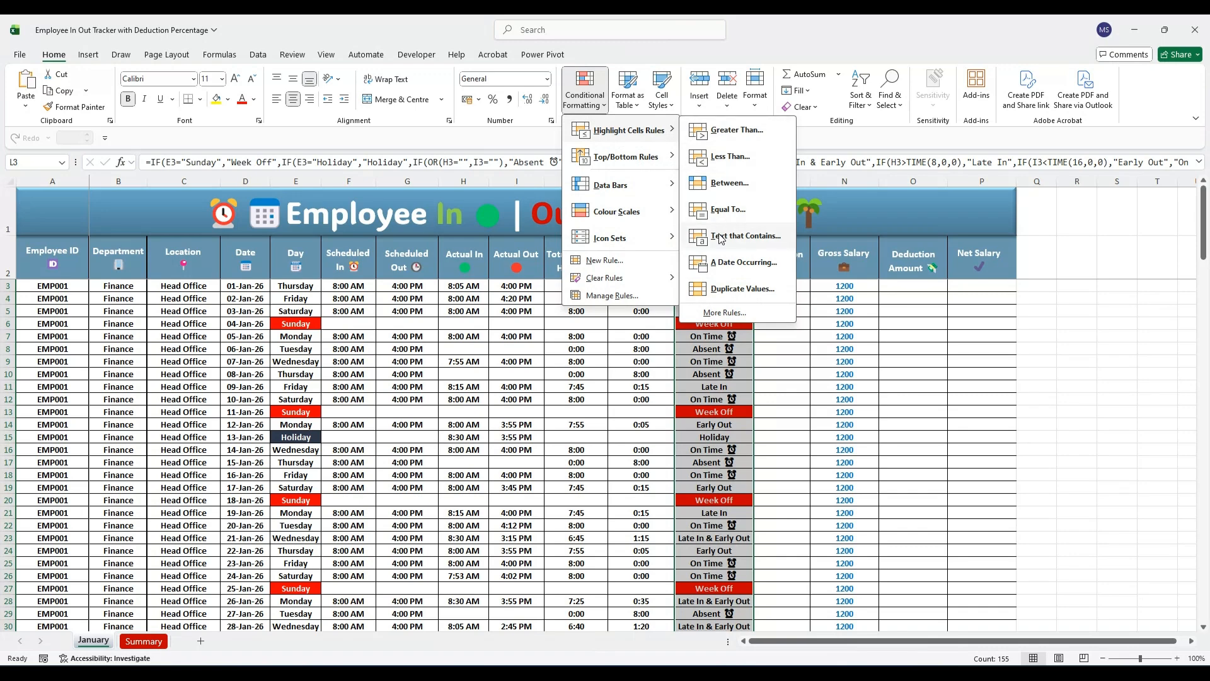
{"action": "left_click", "coordinate": [719, 234]}
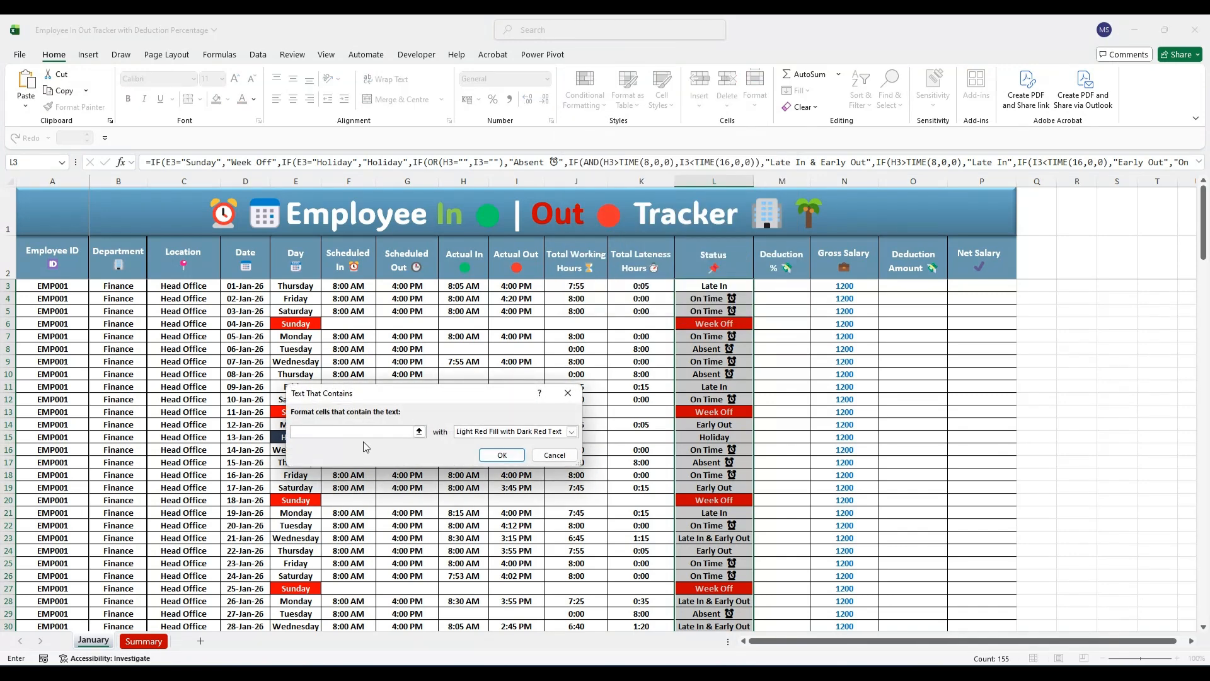
{"action": "type", "text": "Holiday"}
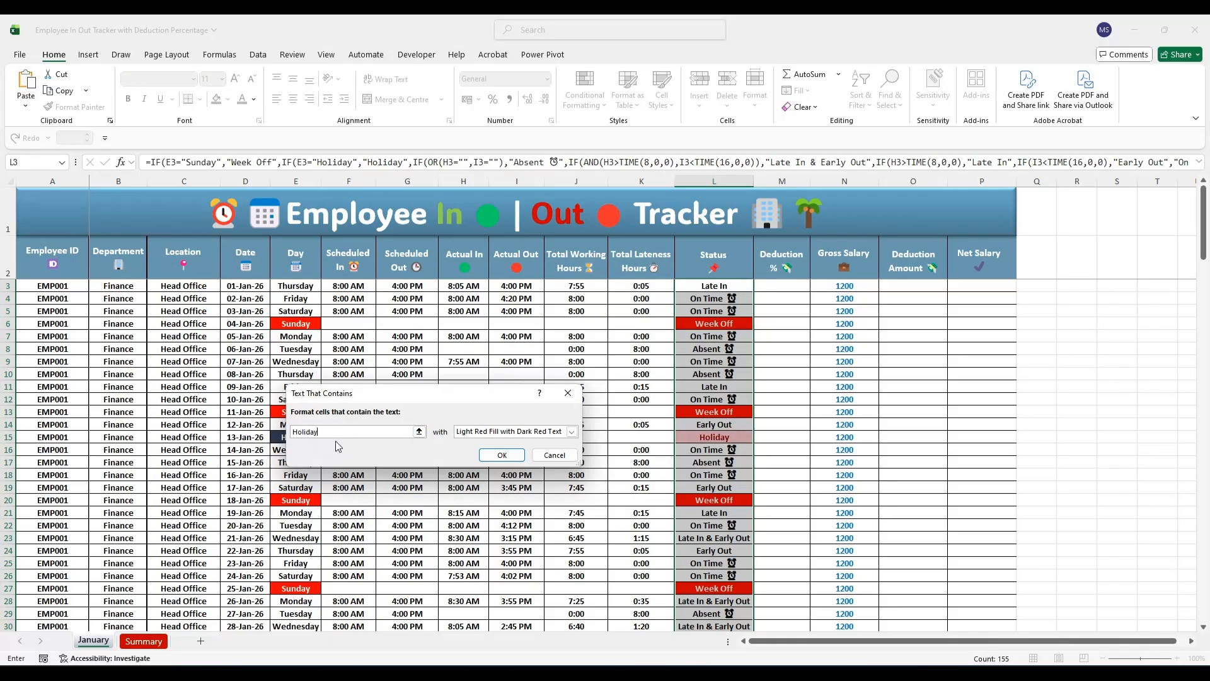
{"action": "left_click", "coordinate": [572, 434]}
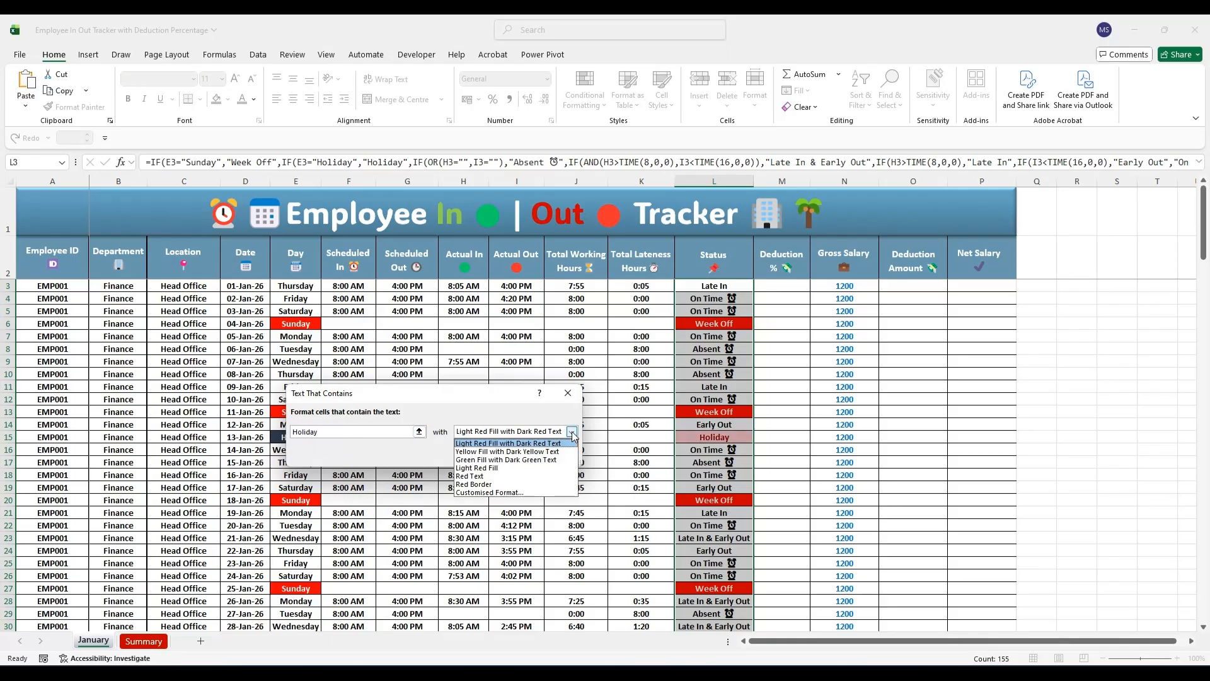
{"action": "left_click", "coordinate": [476, 500]}
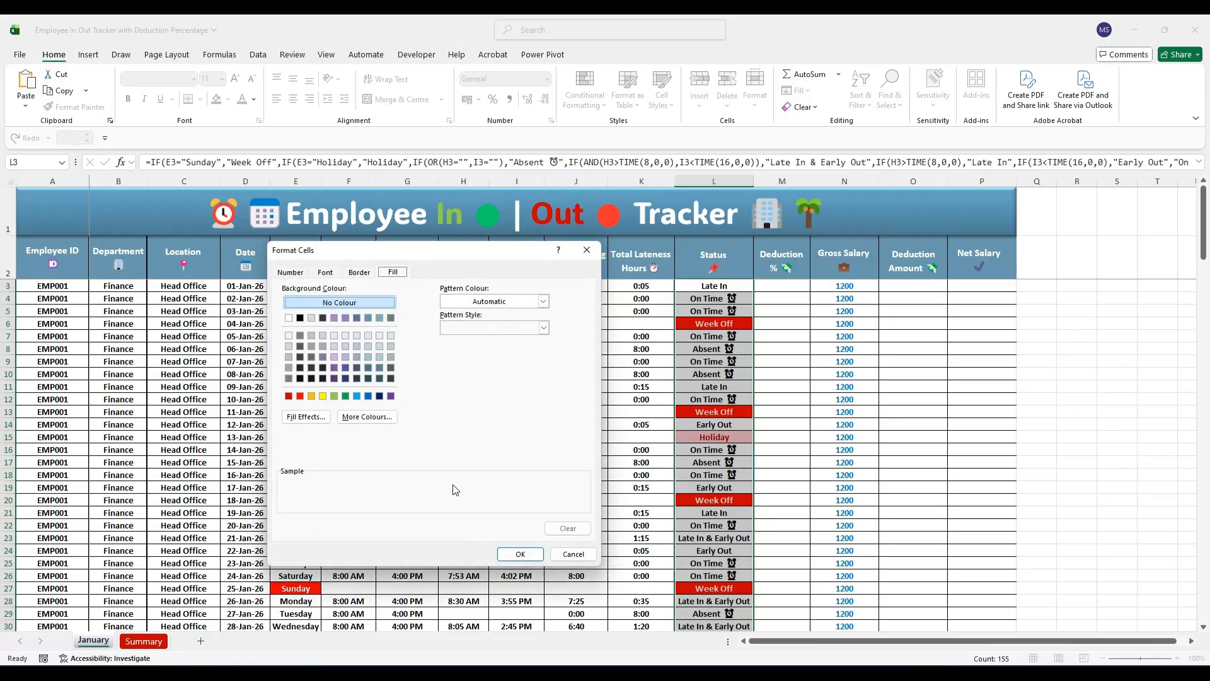
{"action": "left_click", "coordinate": [357, 379]}
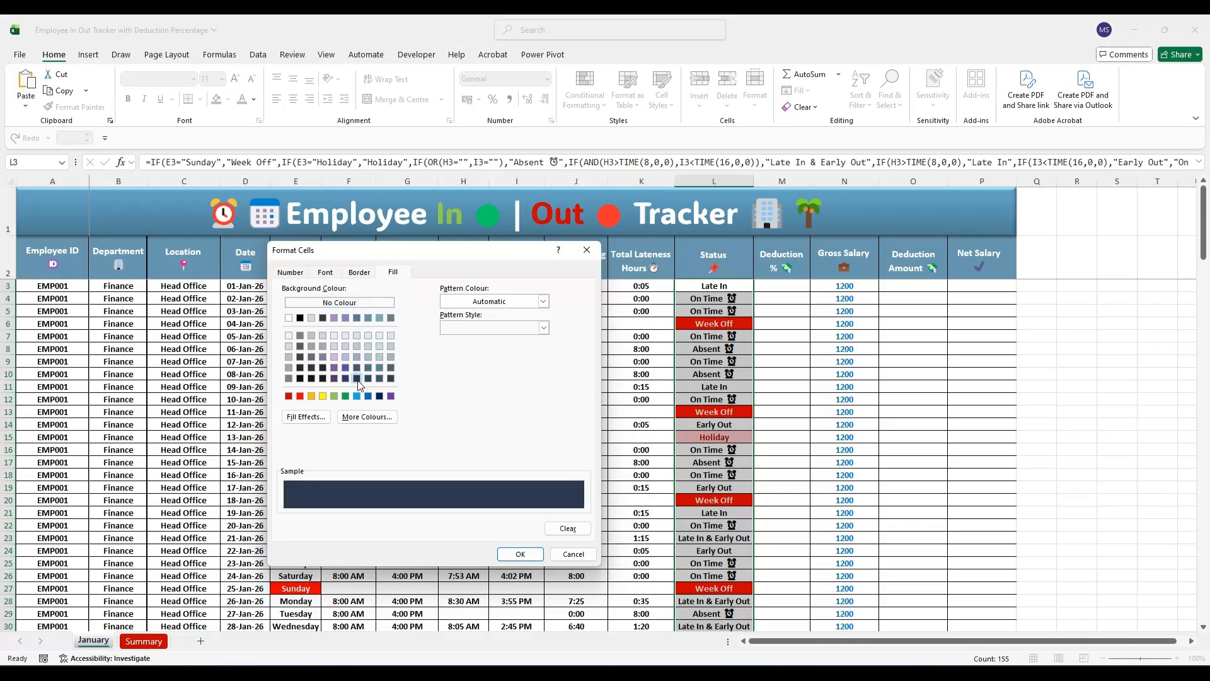
{"action": "left_click", "coordinate": [325, 272]}
{"action": "left_click", "coordinate": [521, 377]}
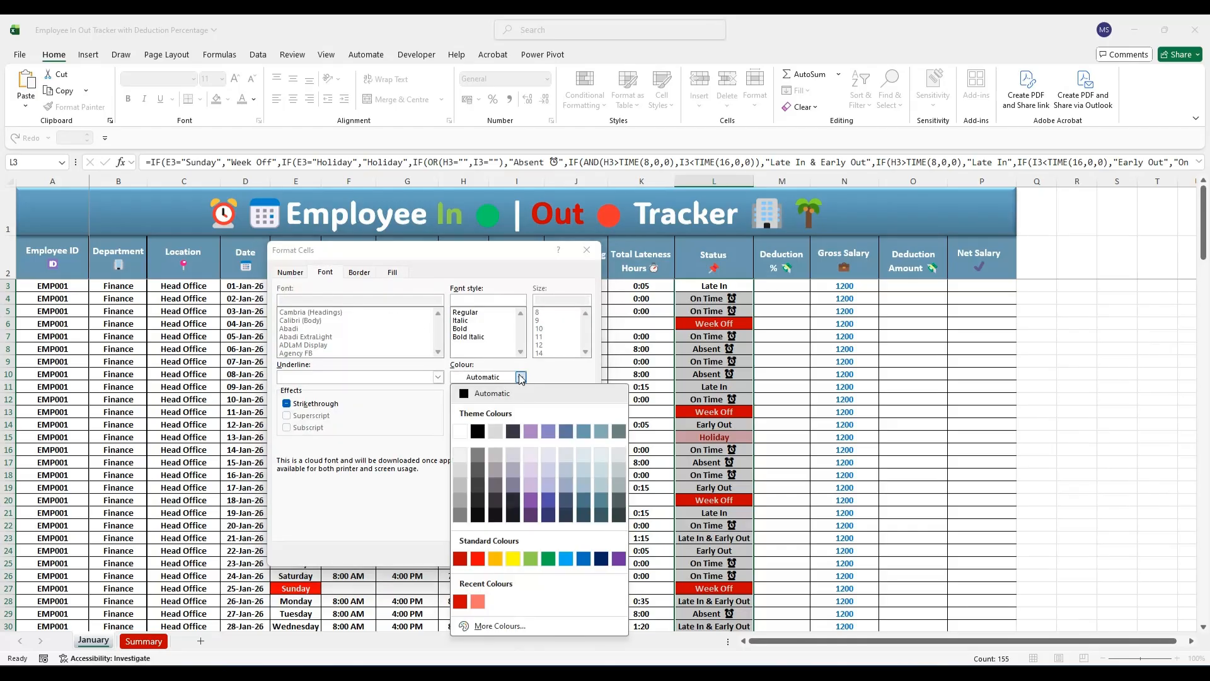
{"action": "left_click", "coordinate": [461, 433]}
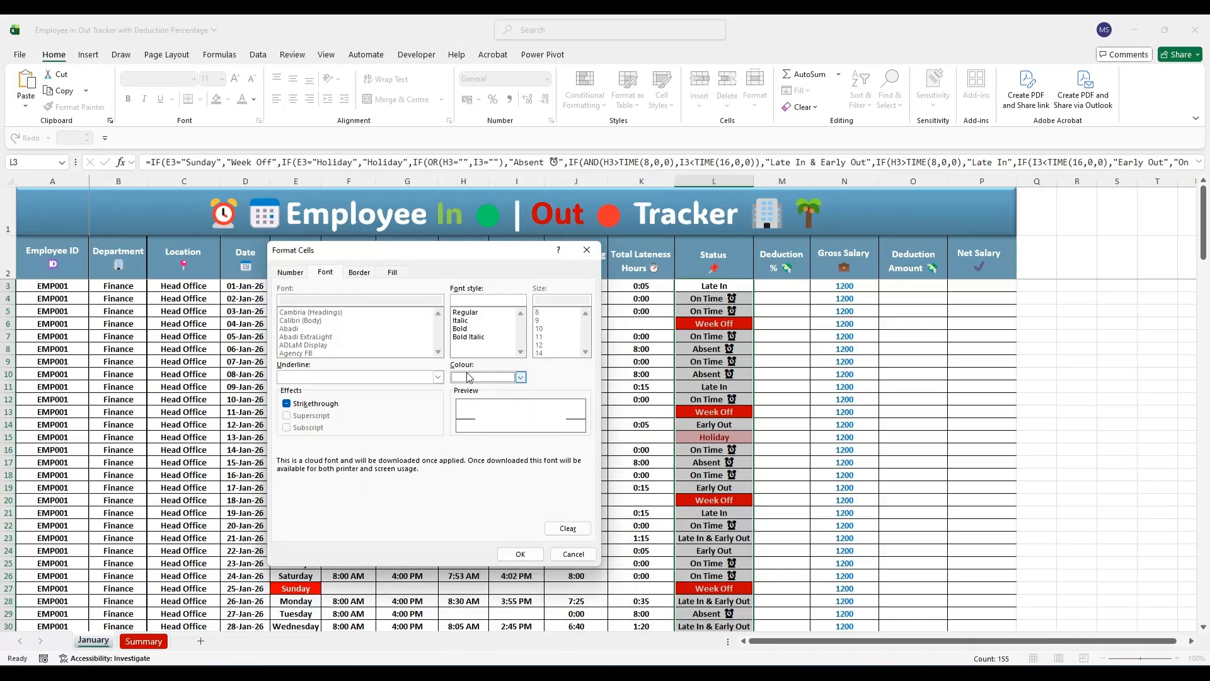
{"action": "left_click", "coordinate": [460, 329]}
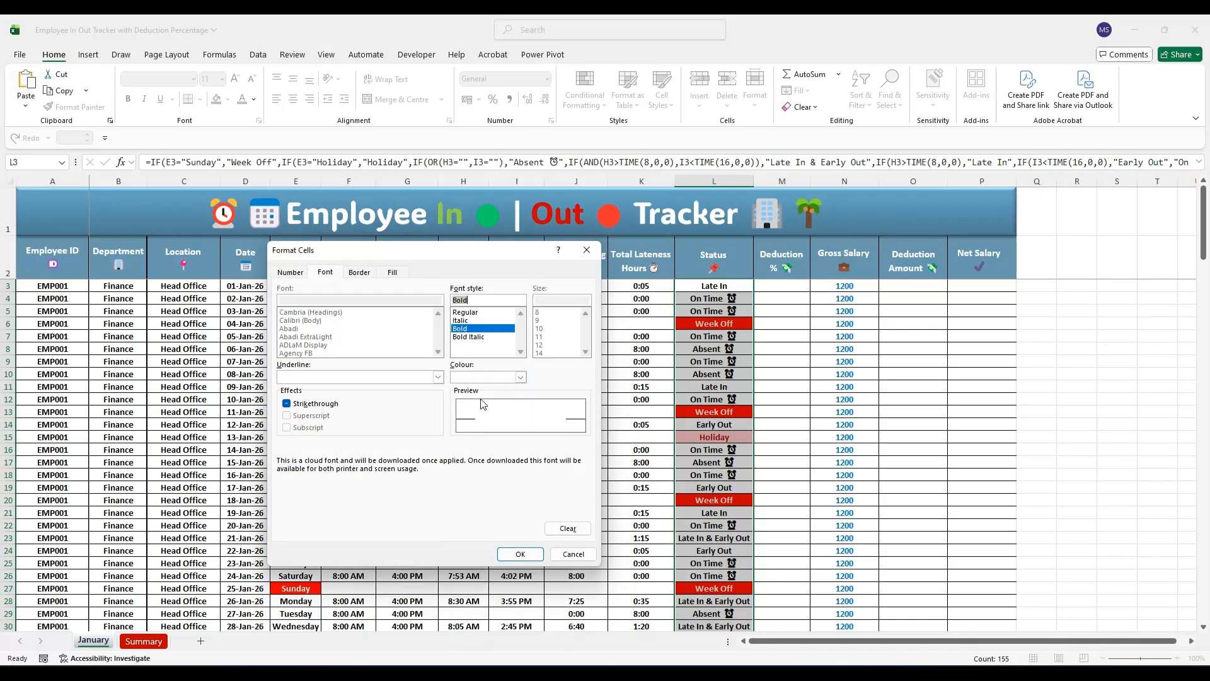
{"action": "left_click", "coordinate": [521, 554]}
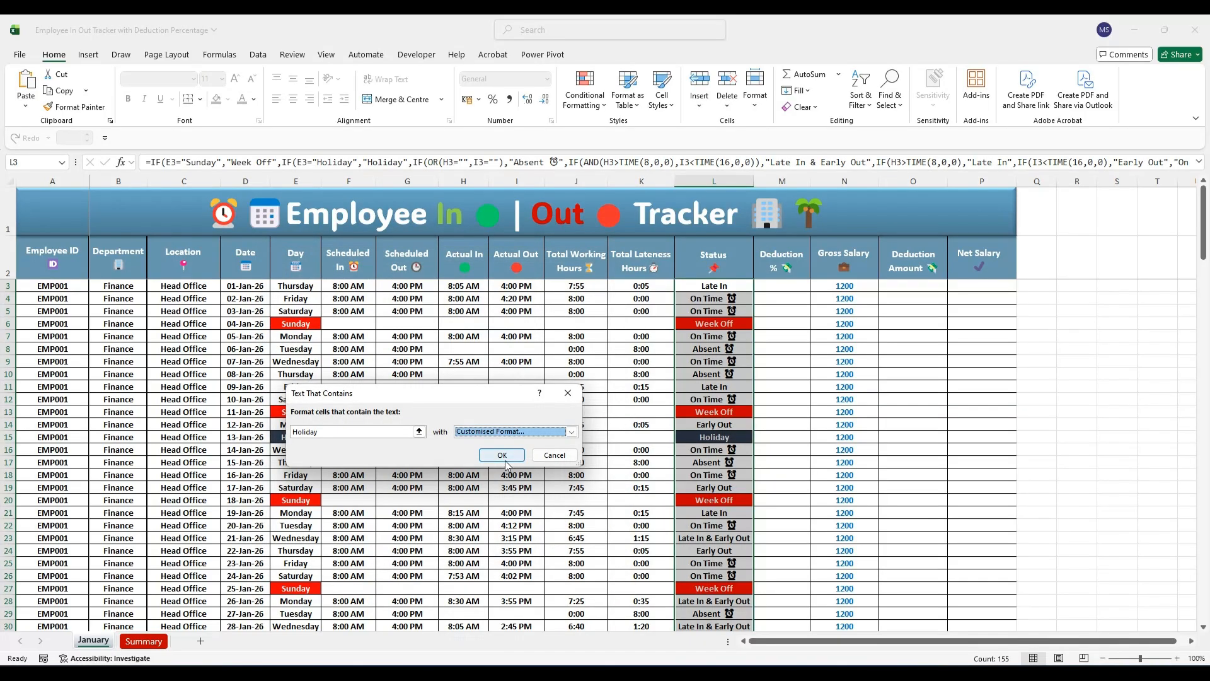
{"action": "left_click", "coordinate": [504, 456]}
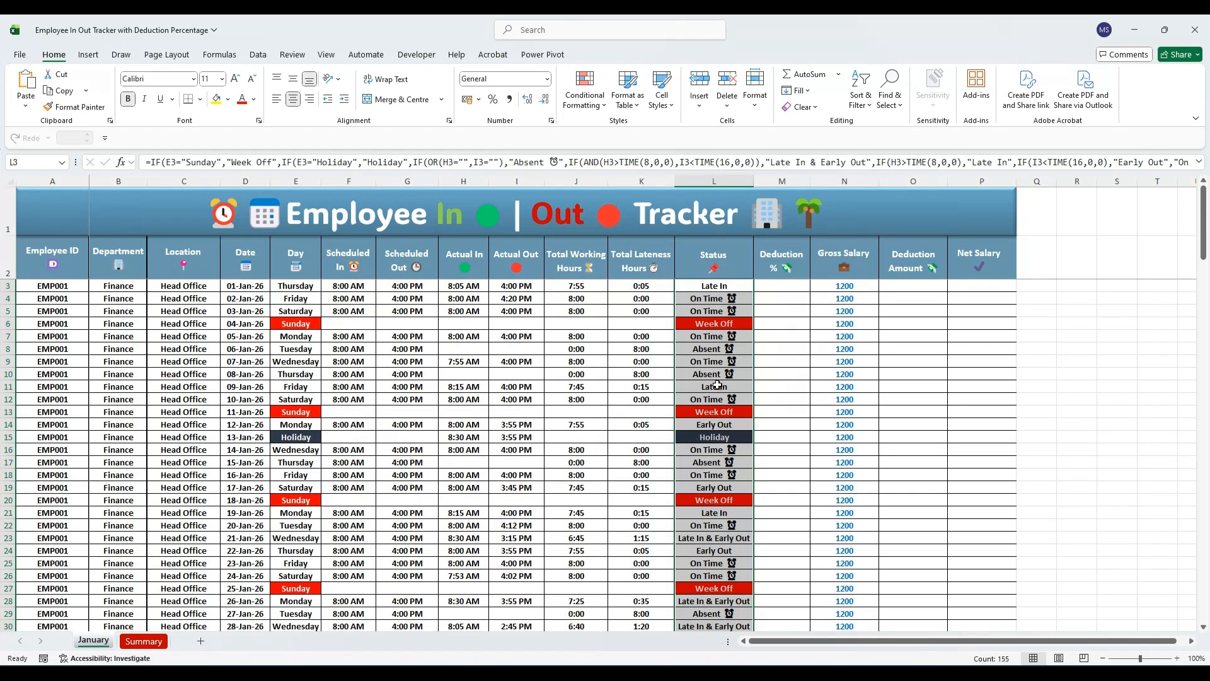
Add a conditional formatting rule giving Status cells that contain "On Time ⏰" Green Fill with Dark Green Text
{"action": "left_click", "coordinate": [598, 107]}
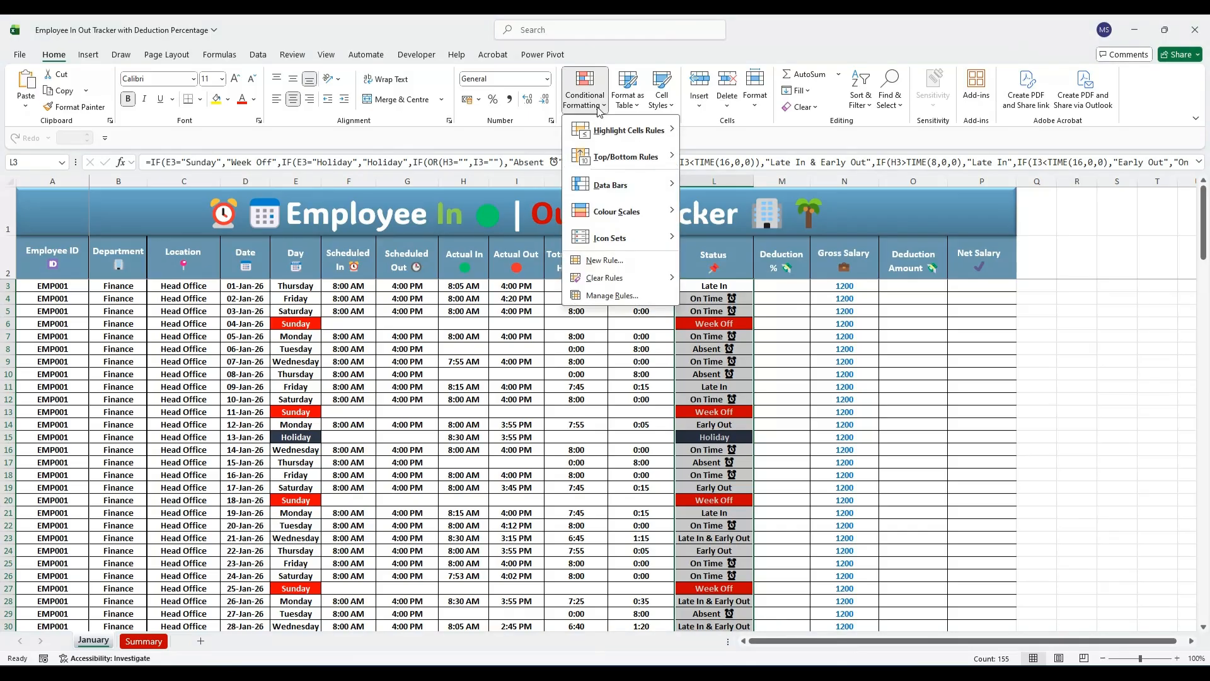
{"action": "mouse_move", "coordinate": [628, 135]}
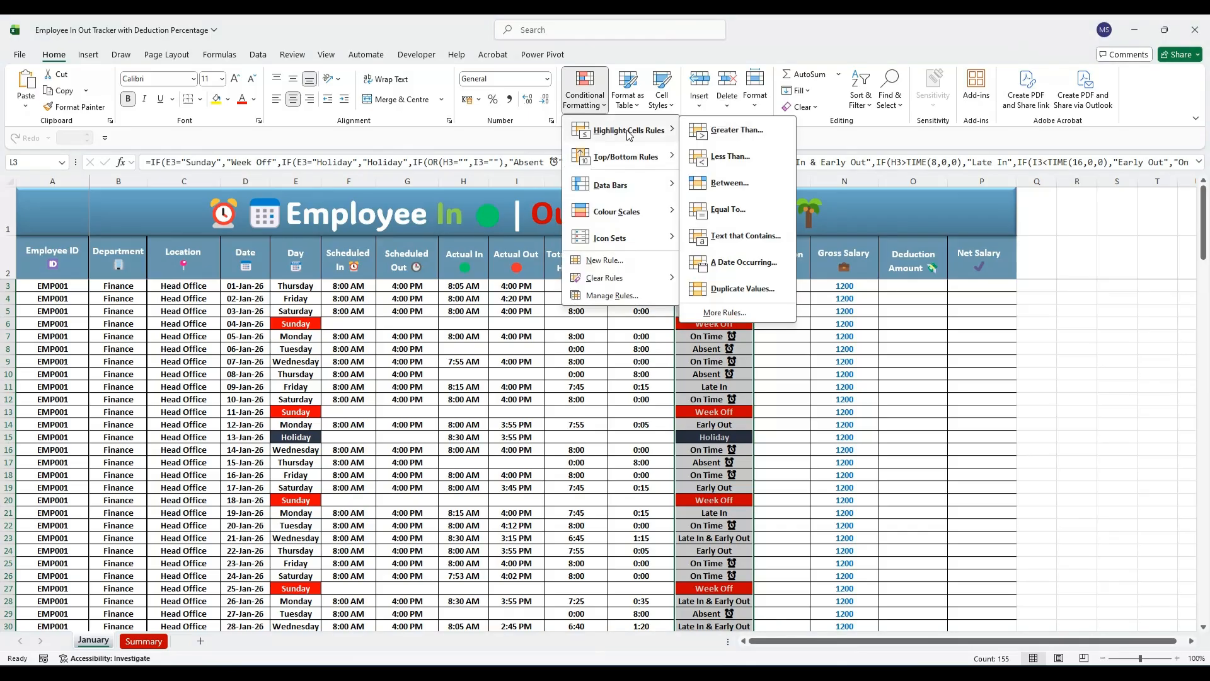
{"action": "left_click", "coordinate": [745, 236]}
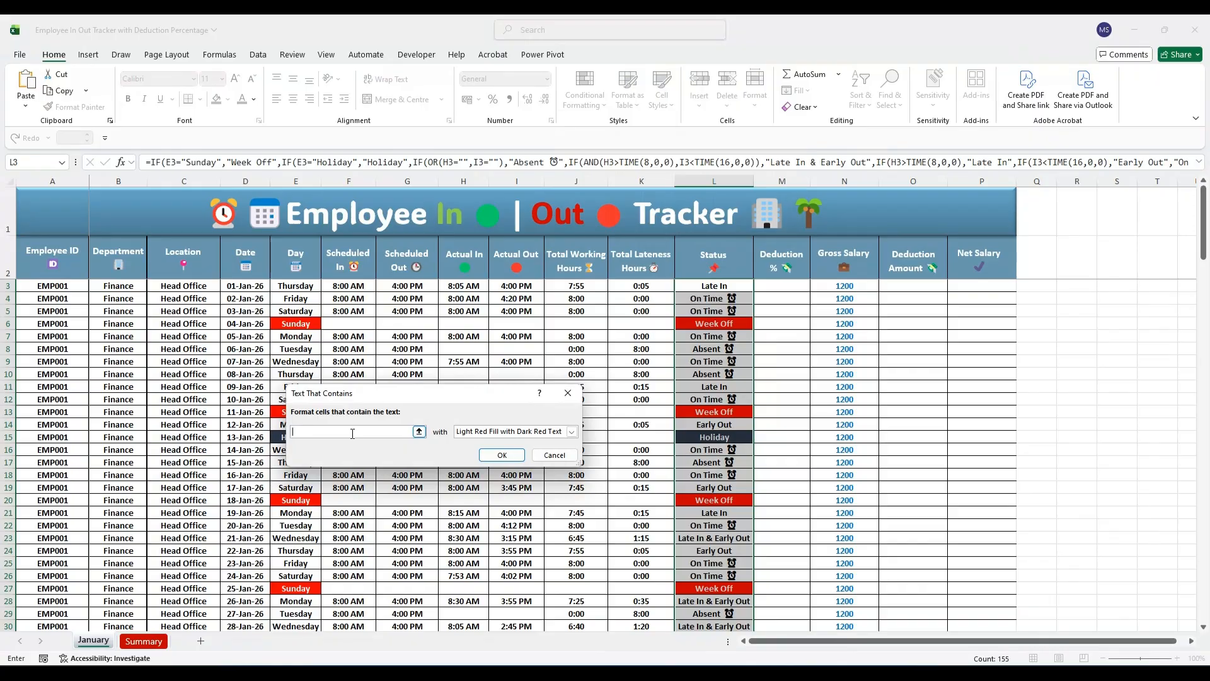
{"action": "type", "text": "On Time ⏰"}
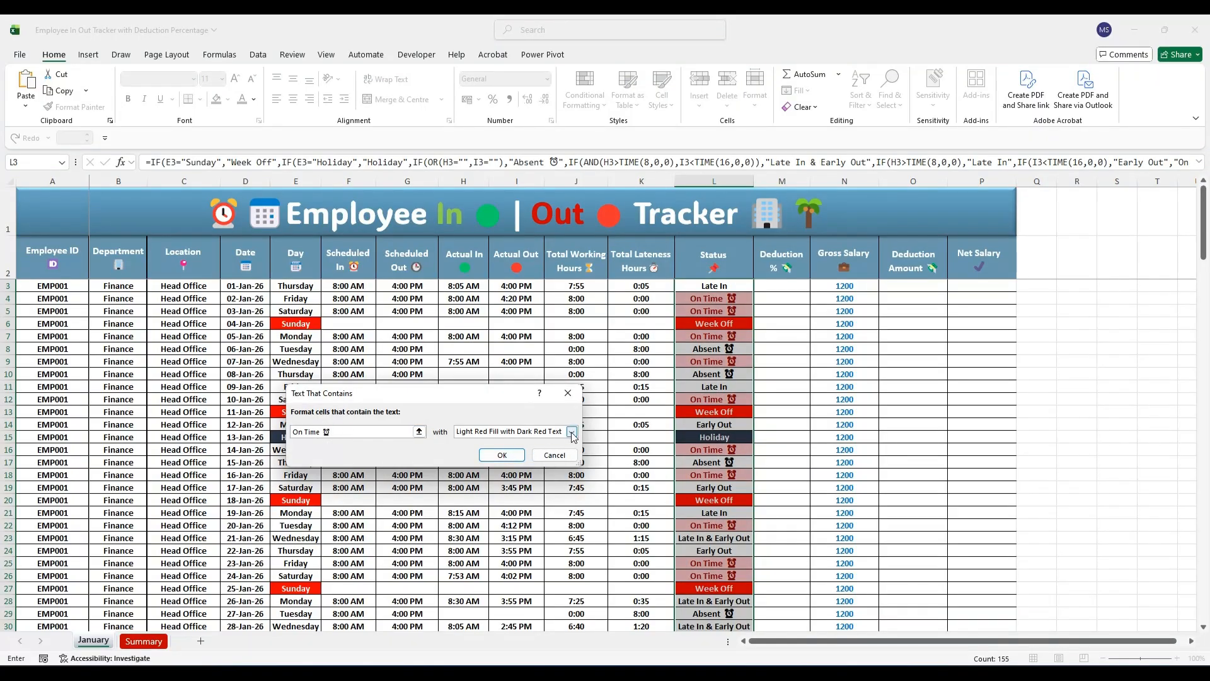
{"action": "left_click", "coordinate": [571, 432]}
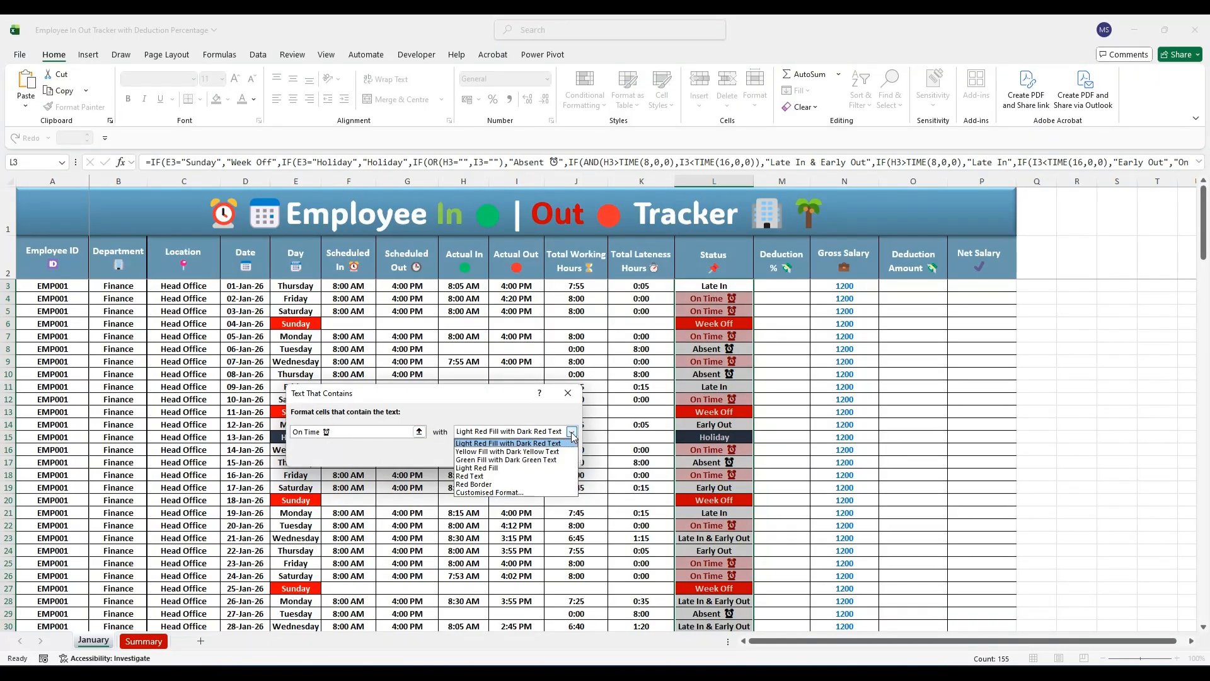
{"action": "left_click", "coordinate": [495, 459]}
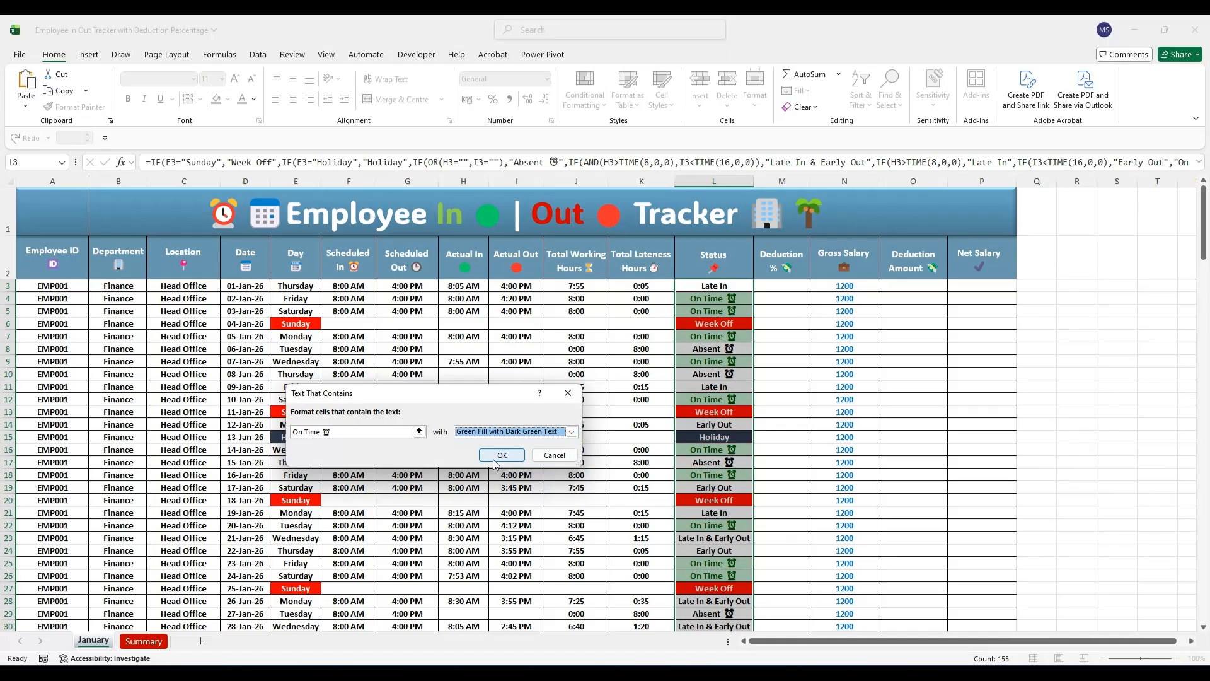
{"action": "left_click", "coordinate": [502, 456]}
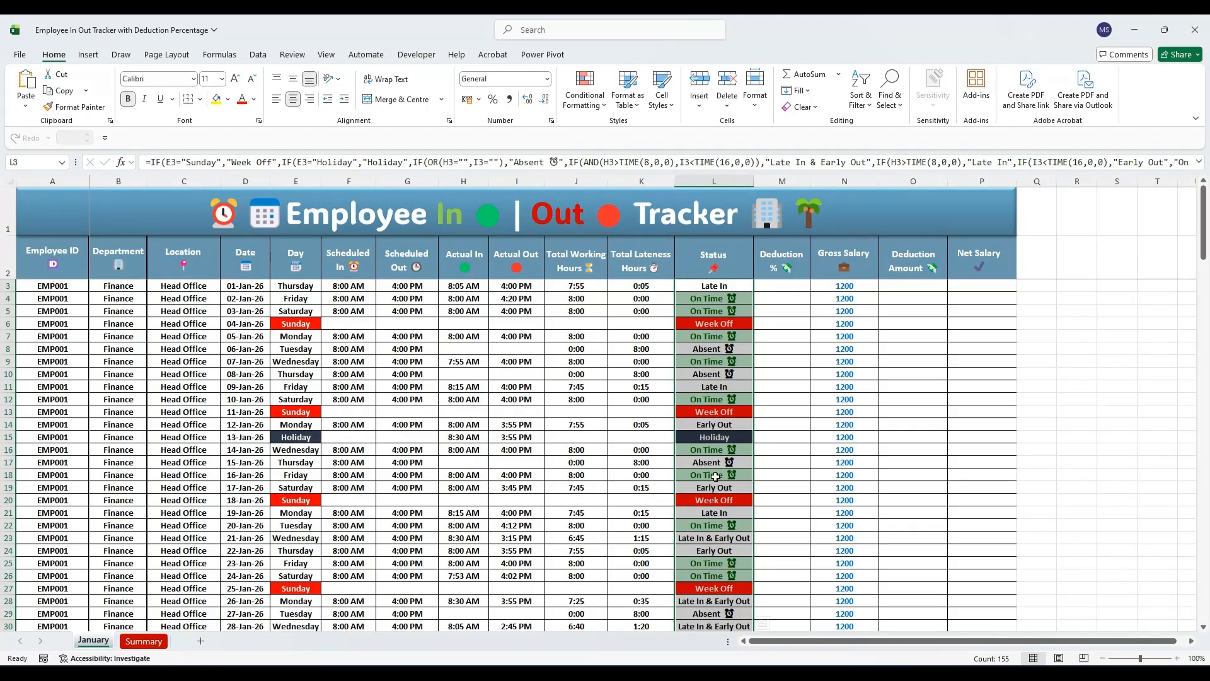
Add a conditional formatting rule giving Status cells that contain "Absent ⏰" Light Red Fill with Dark Red Text
{"action": "left_click", "coordinate": [603, 108]}
{"action": "mouse_move", "coordinate": [609, 128]}
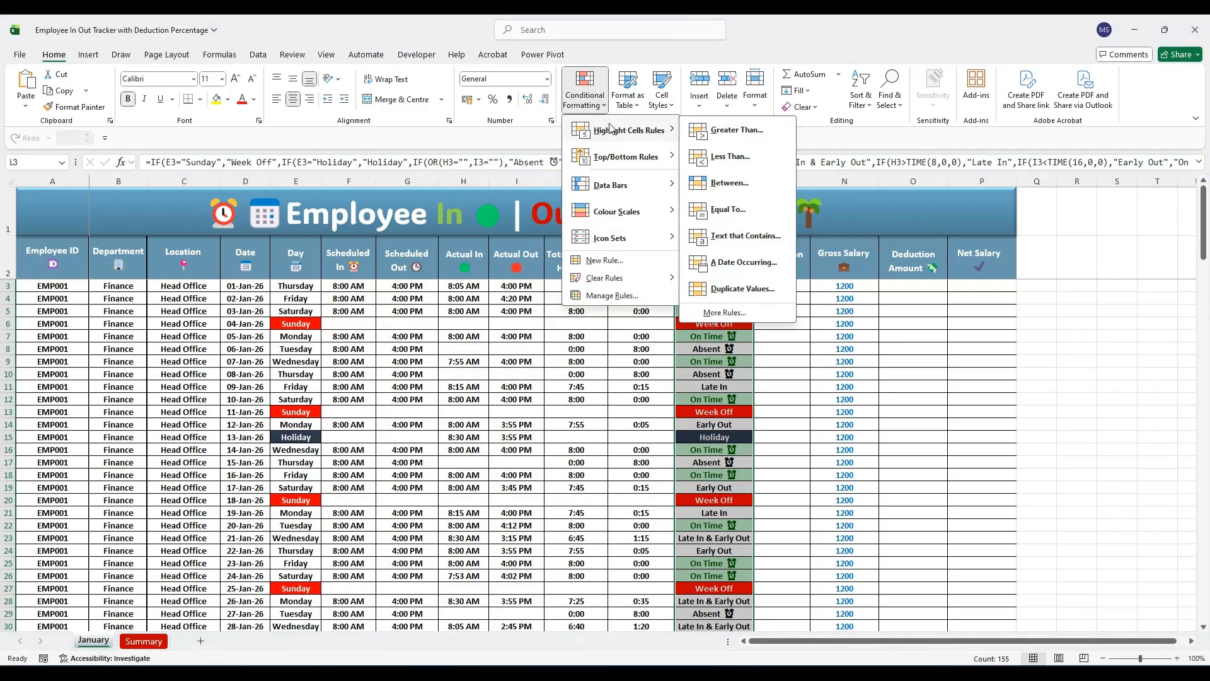
{"action": "left_click", "coordinate": [738, 236]}
{"action": "type", "text": "Absent ⏰"}
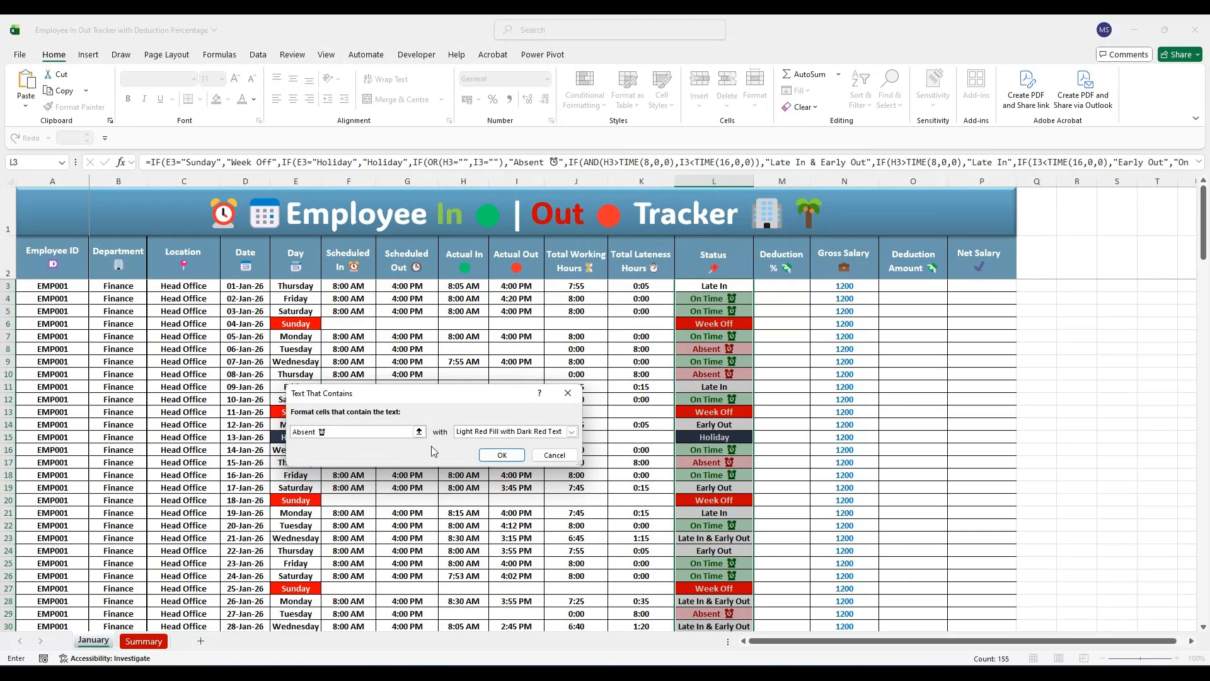
{"action": "left_click", "coordinate": [502, 455]}
{"action": "left_click", "coordinate": [905, 443]}
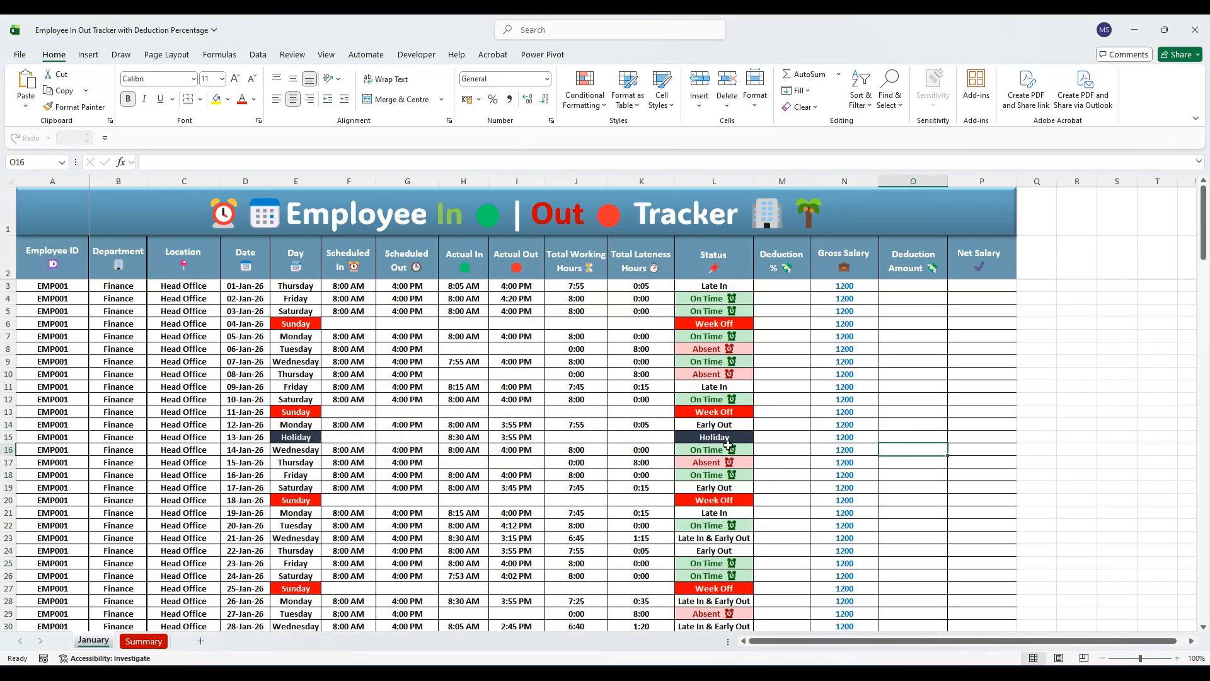
Clear the Actual In and Actual Out times from the 13-Jan-26 Holiday row of each employee
{"action": "left_click_drag", "start_coordinate": [459, 439], "coordinate": [517, 437]}
{"action": "key", "text": "Delete"}
{"action": "scroll", "coordinate": [535, 470], "scroll_direction": "down", "scroll_amount": 17}
{"action": "scroll", "coordinate": [514, 481], "scroll_direction": "up", "scroll_amount": 5}
{"action": "key", "text": "Delete"}
{"action": "left_click_drag", "start_coordinate": [455, 375], "coordinate": [517, 386]}
{"action": "scroll", "coordinate": [531, 454], "scroll_direction": "down", "scroll_amount": 10}
{"action": "key", "text": "Delete"}
{"action": "scroll", "coordinate": [470, 527], "scroll_direction": "down", "scroll_amount": 8}
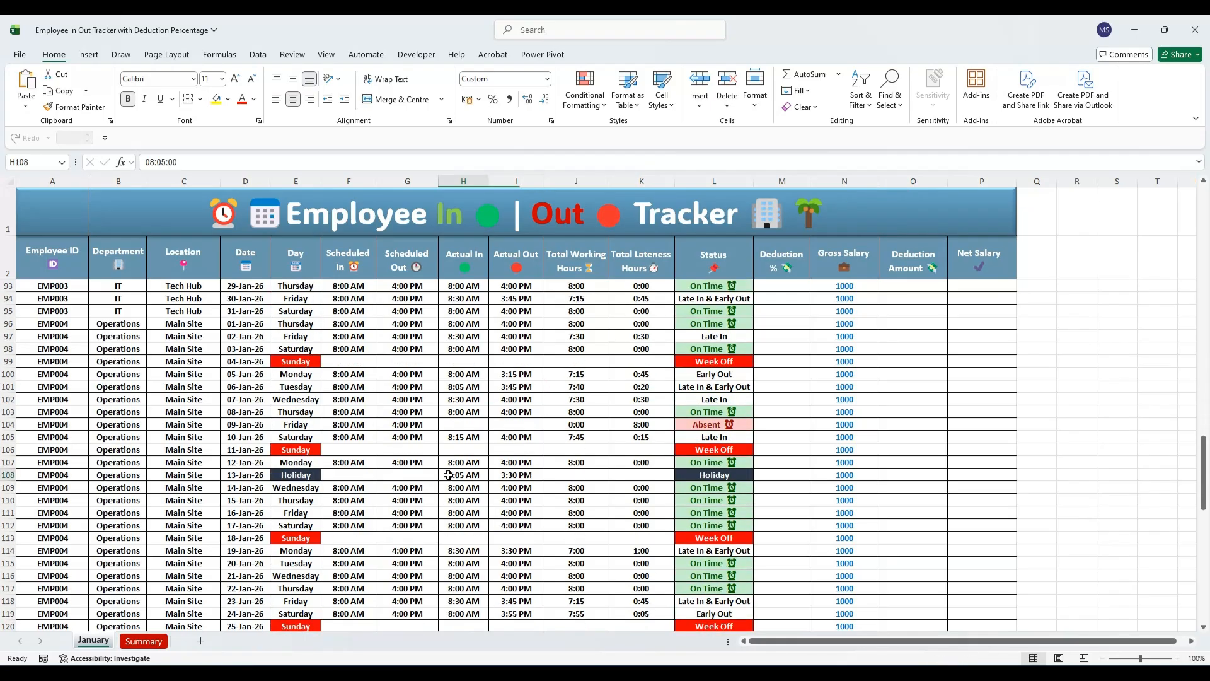
{"action": "left_click_drag", "start_coordinate": [449, 475], "coordinate": [517, 475]}
{"action": "key", "text": "Delete"}
{"action": "scroll", "coordinate": [517, 475], "scroll_direction": "down", "scroll_amount": 12}
{"action": "left_click_drag", "start_coordinate": [461, 411], "coordinate": [509, 412]}
{"action": "key", "text": "Delete"}
{"action": "scroll", "coordinate": [510, 485], "scroll_direction": "up", "scroll_amount": 20}
Enter the Deduction % formula =IF(OR(E3="Sunday",E3="Holiday"),"",IF(OR(H3="",I3=""),1,CEILING((8-J3*24),1)*0.125)) in M3, reviewing its arguments
{"action": "left_click", "coordinate": [785, 287]}
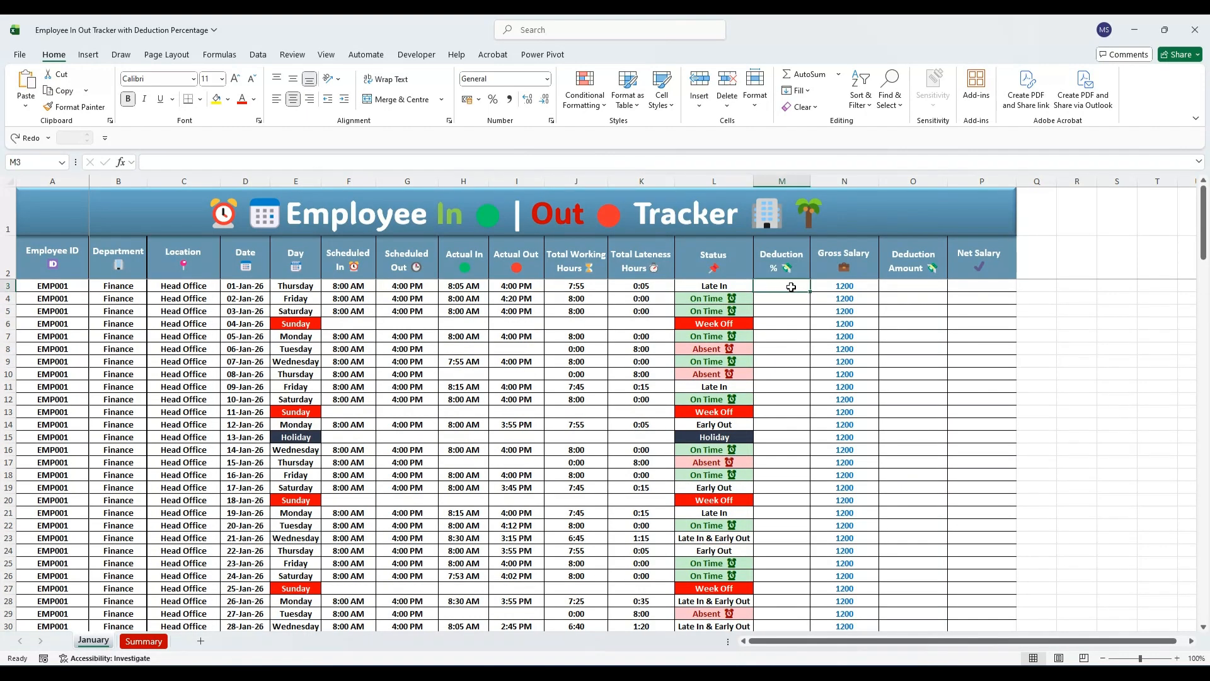
{"action": "double_click", "coordinate": [782, 285]}
{"action": "type", "text": "=IF(OR(E3=\"Sunday\",E3=\"Holiday\"),\"\",IF(OR(H3=\"\",I3=\"\"),1,CEILING((8-J3*24),1)*0.125))"}
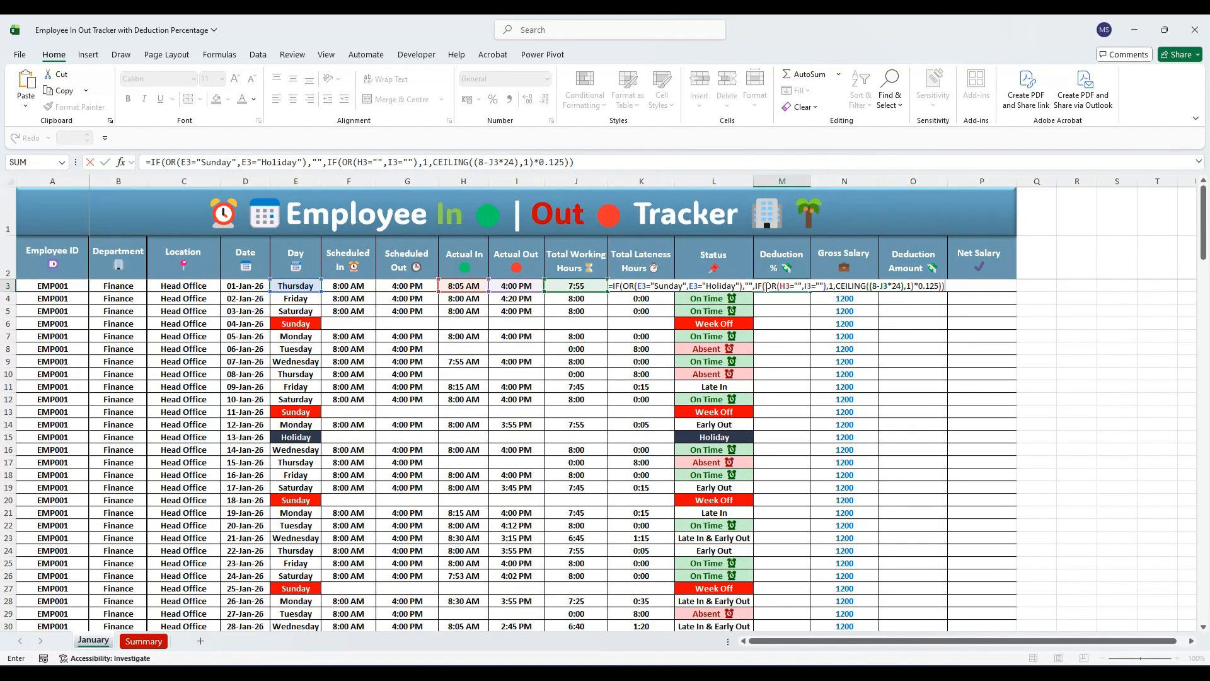
{"action": "left_click_drag", "start_coordinate": [201, 162], "coordinate": [344, 162]}
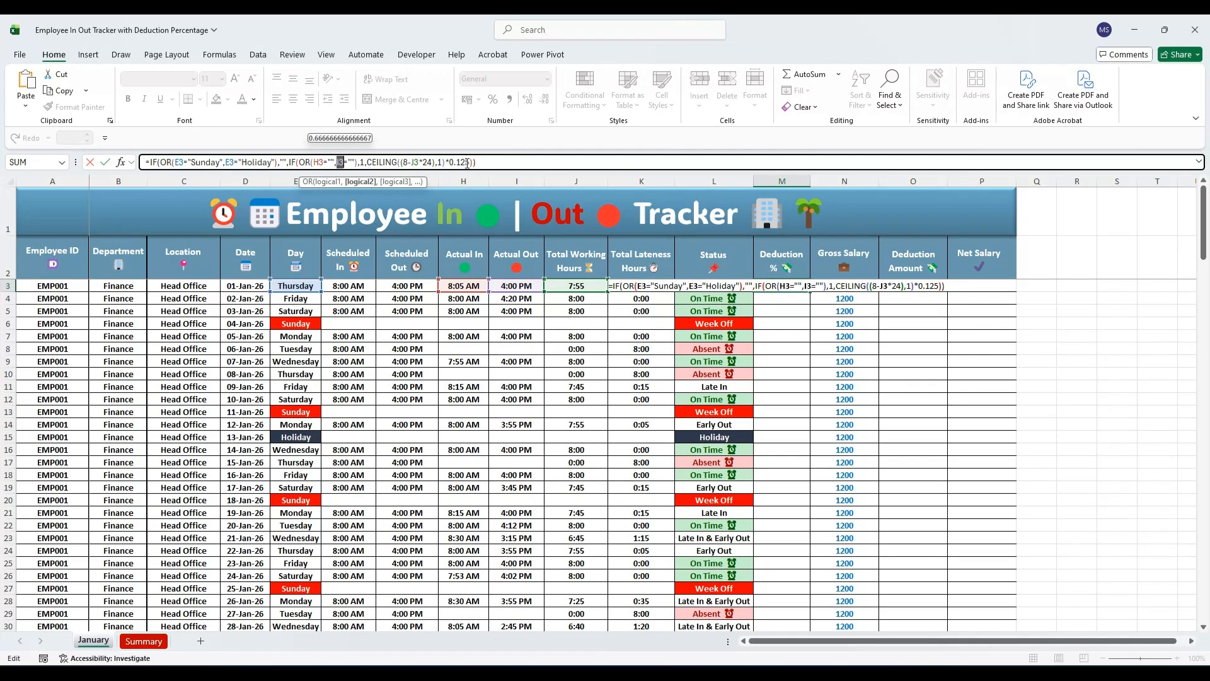
{"action": "left_click_drag", "start_coordinate": [450, 163], "coordinate": [466, 162]}
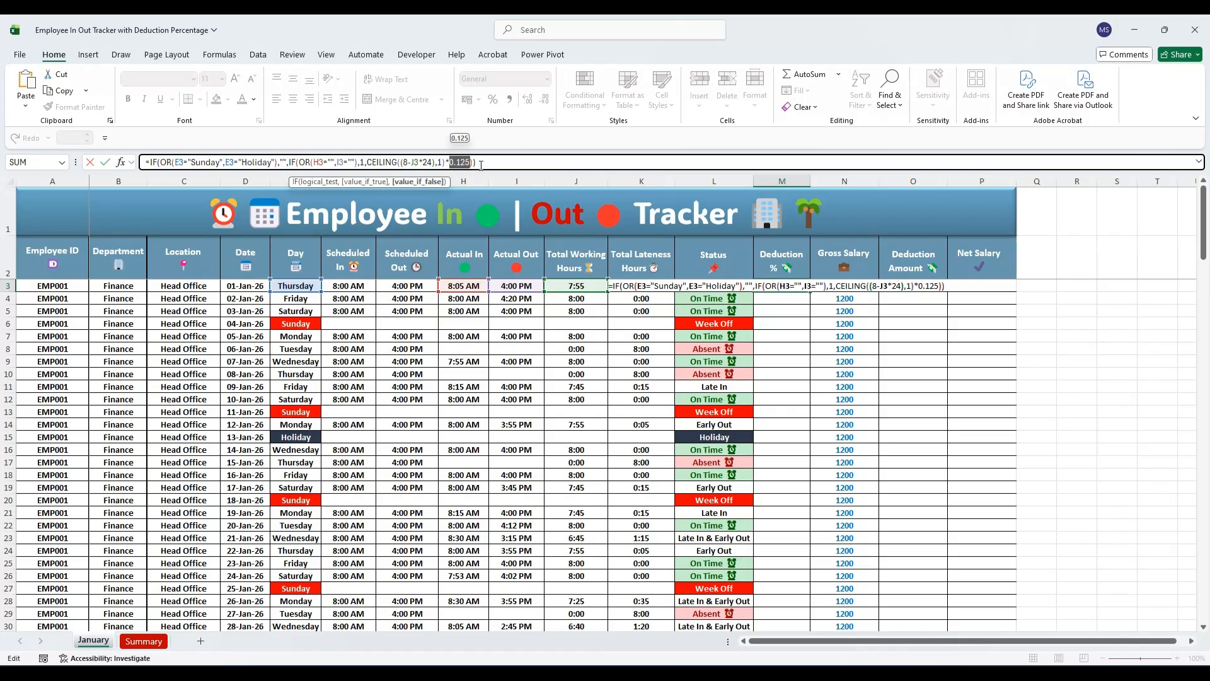
{"action": "key", "text": "Return"}
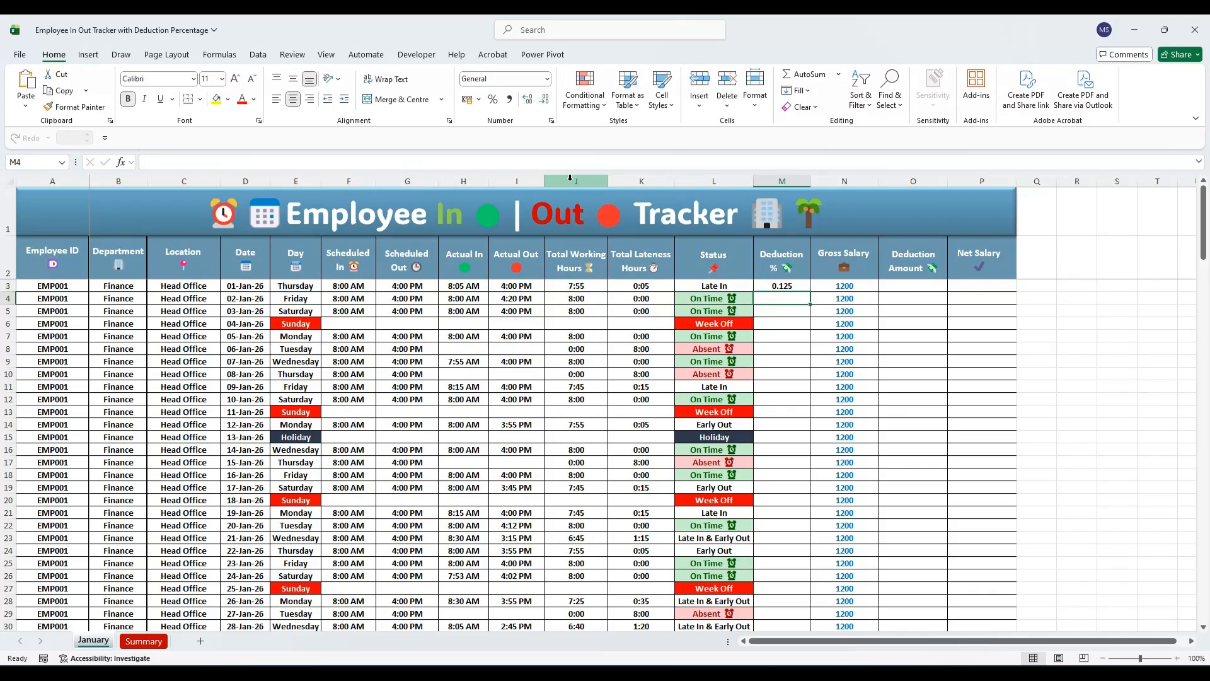
Fill the Deduction % formula from M3 down the whole column and format it as a percentage with one decimal place
{"action": "left_click", "coordinate": [799, 288]}
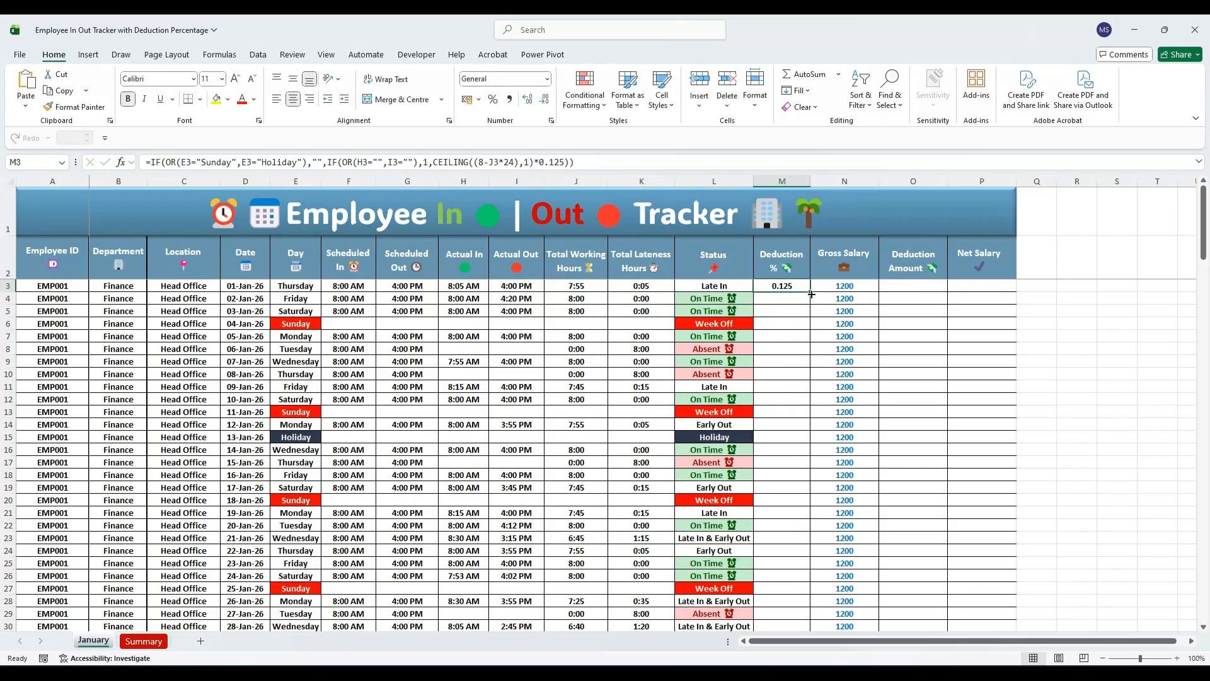
{"action": "double_click", "coordinate": [810, 292]}
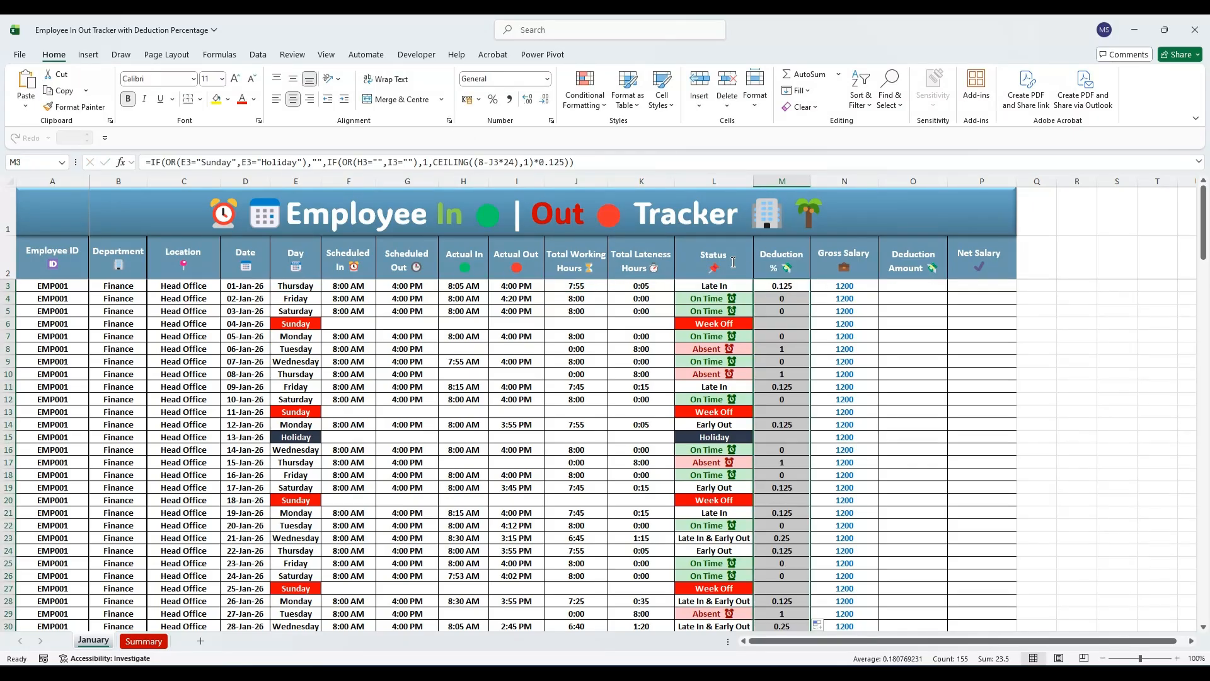
{"action": "left_click", "coordinate": [493, 99]}
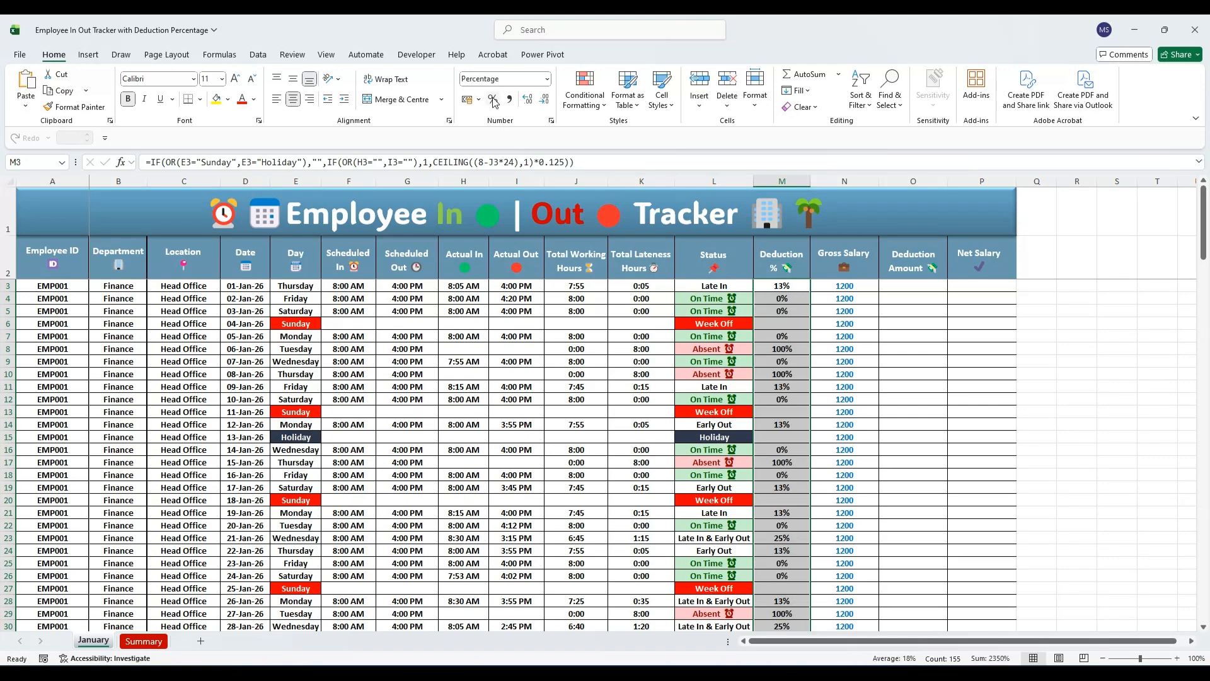
{"action": "left_click", "coordinate": [532, 102]}
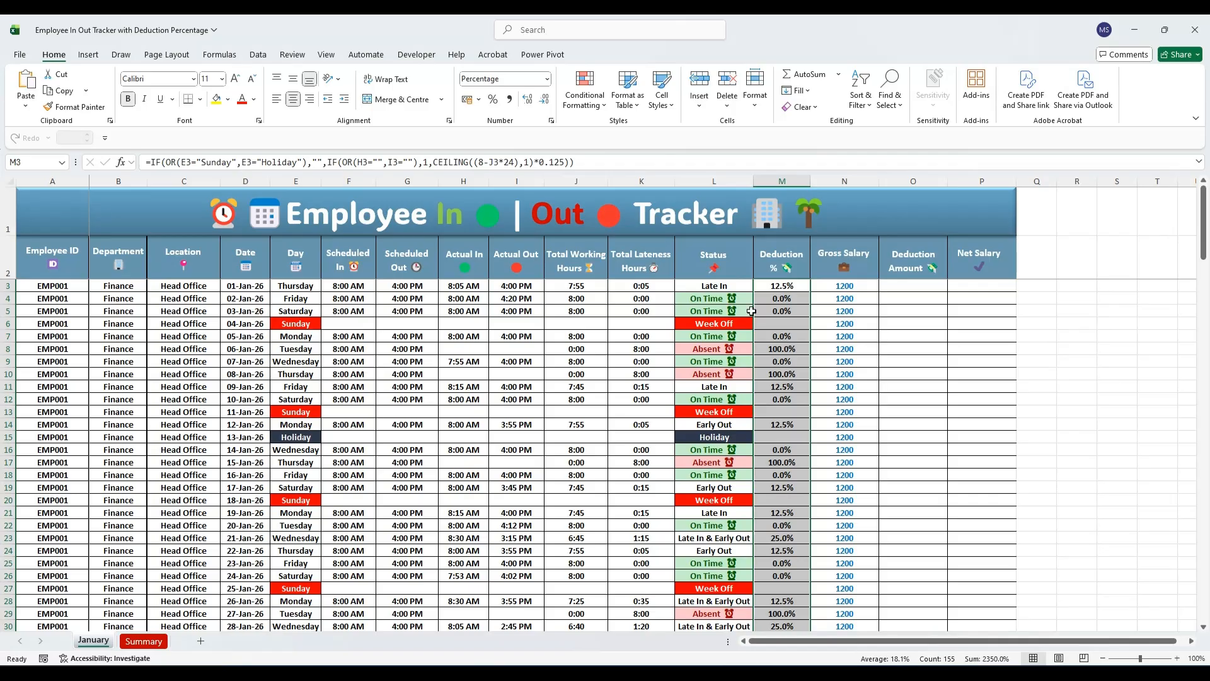
Apply the circled check, exclamation and cross icon set to the Deduction % column
{"action": "left_click", "coordinate": [602, 105]}
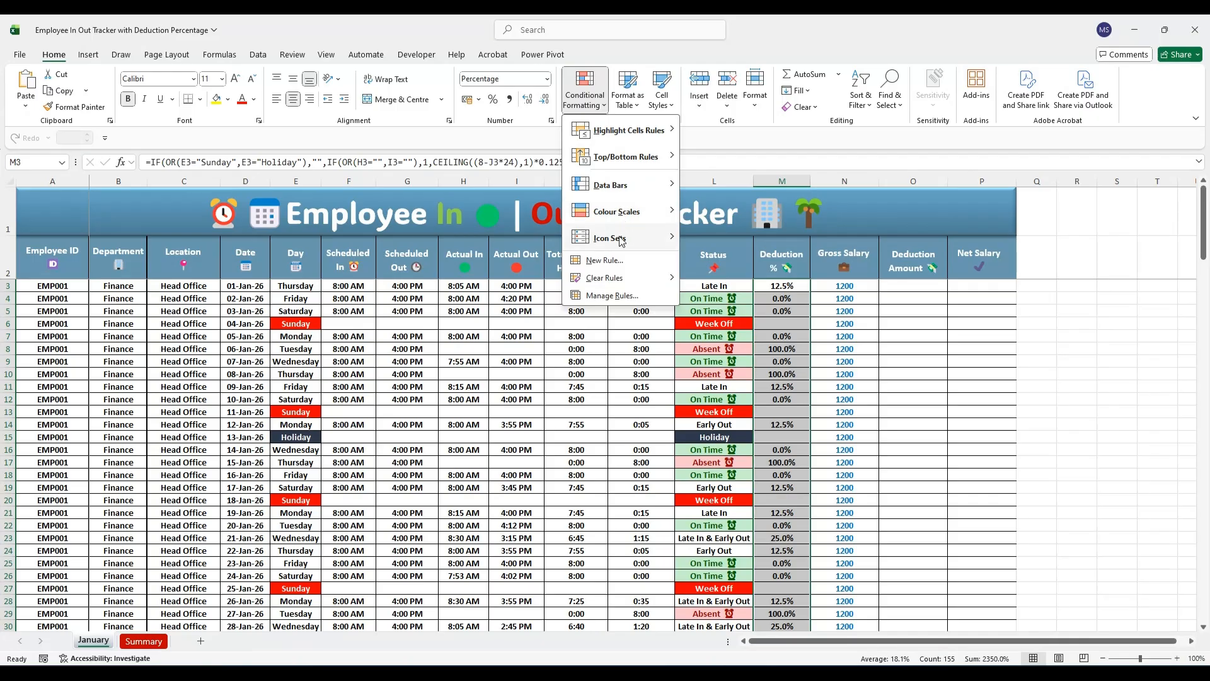
{"action": "mouse_move", "coordinate": [623, 239]}
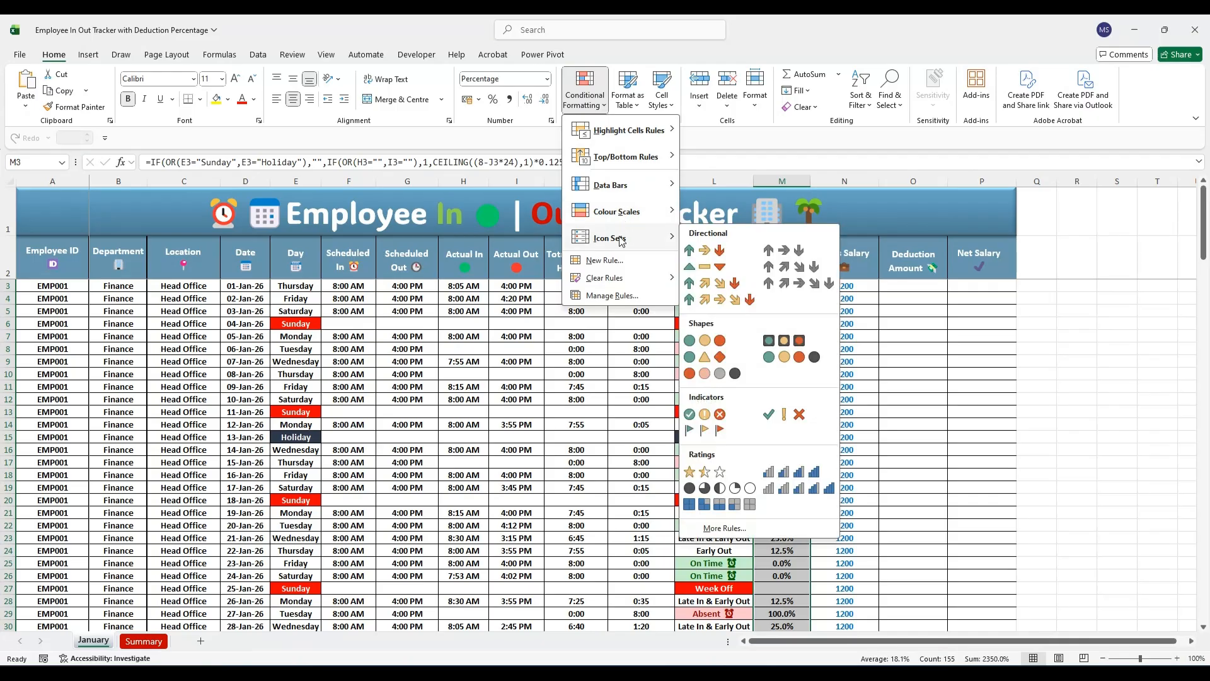
{"action": "left_click", "coordinate": [701, 417]}
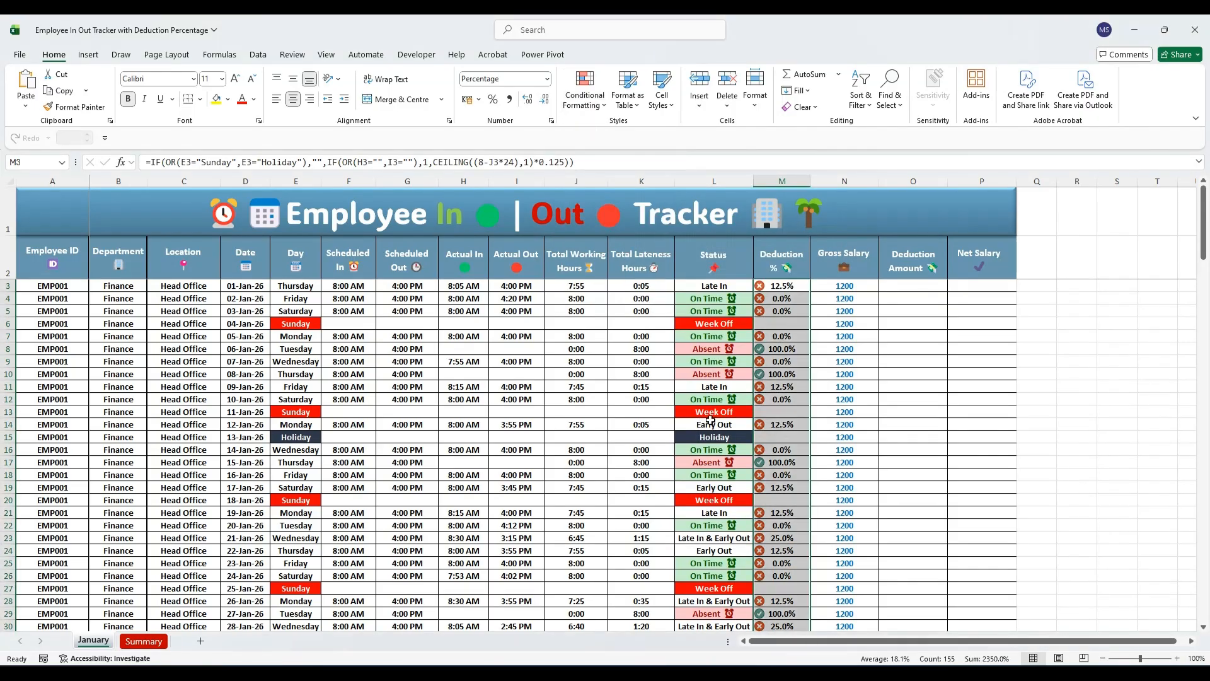
Edit the Deduction % icon set rule to show a red circled cross for the highest values and a green circled check for the lowest
{"action": "left_click", "coordinate": [585, 95]}
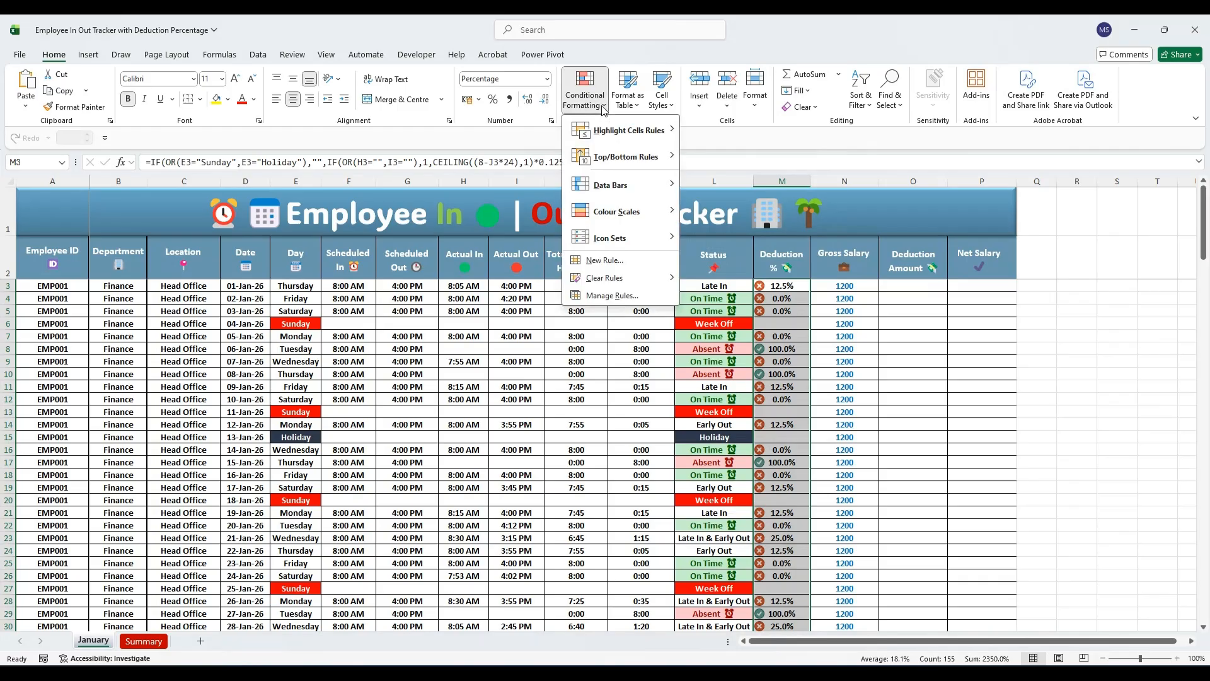
{"action": "left_click", "coordinate": [608, 295]}
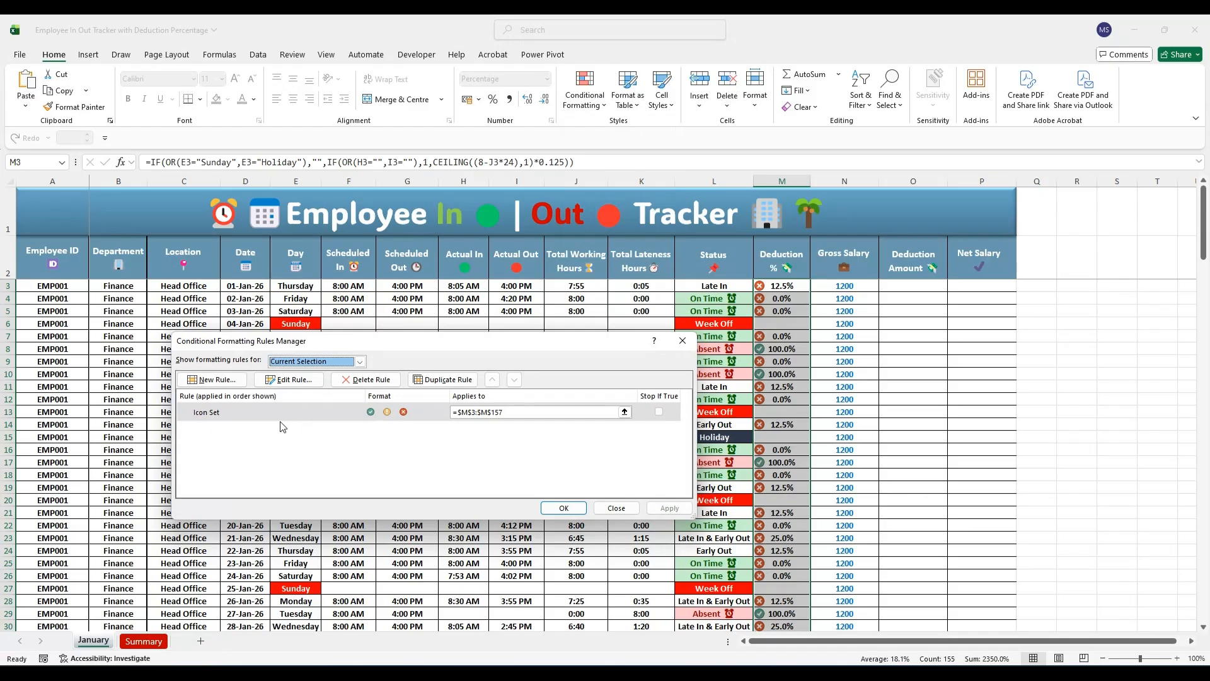
{"action": "double_click", "coordinate": [281, 411]}
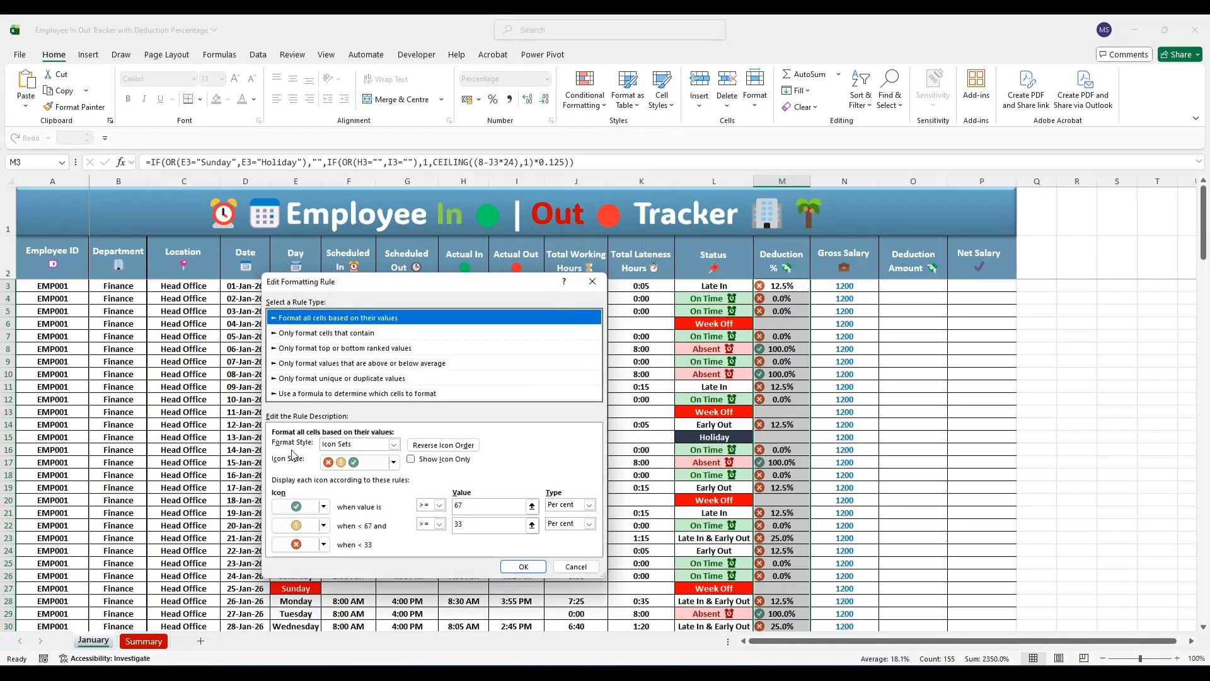
{"action": "left_click", "coordinate": [324, 506]}
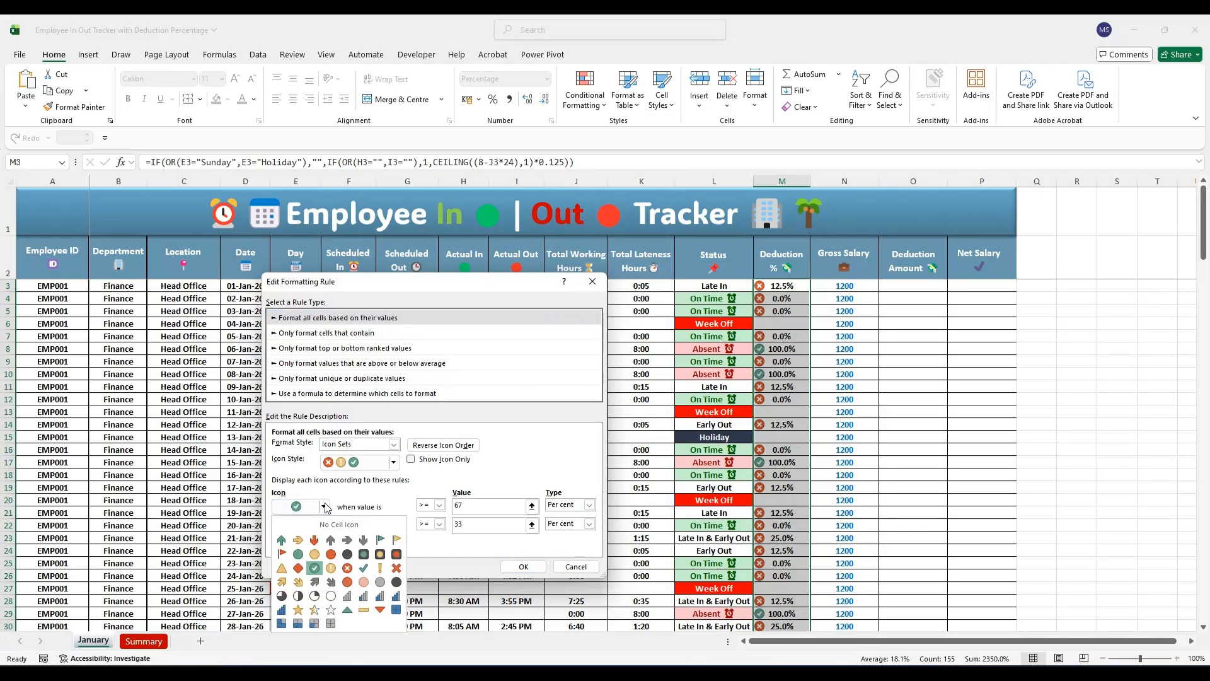
{"action": "left_click", "coordinate": [346, 569]}
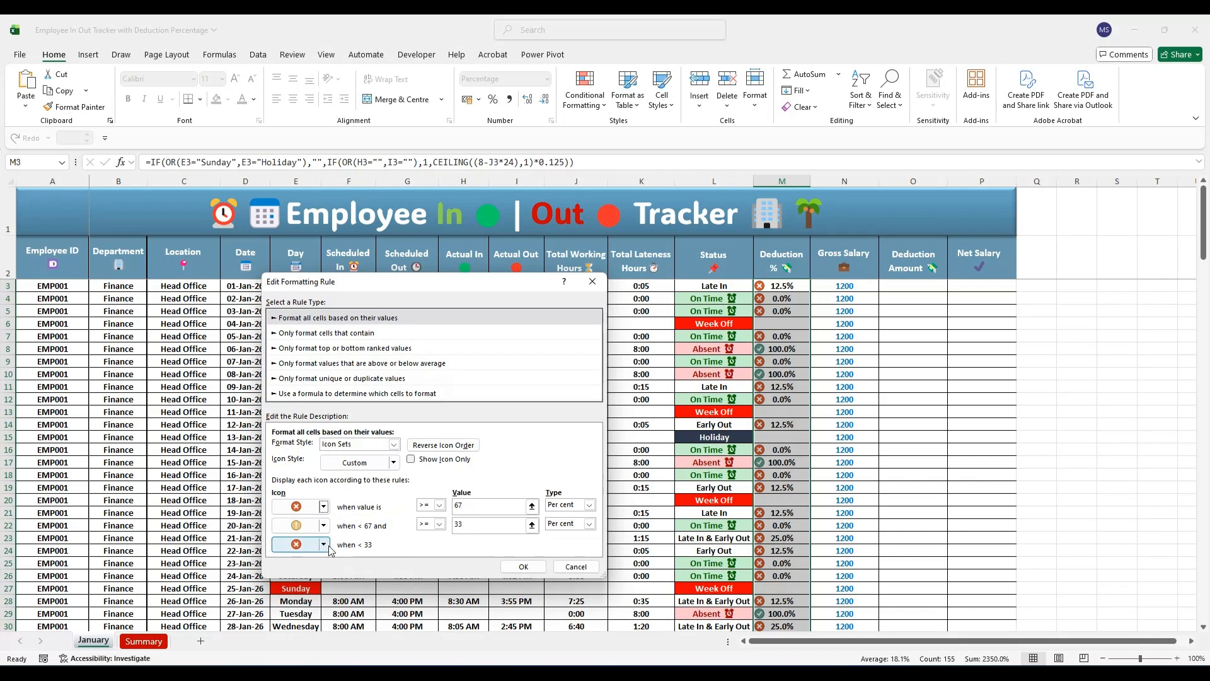
{"action": "left_click", "coordinate": [325, 546]}
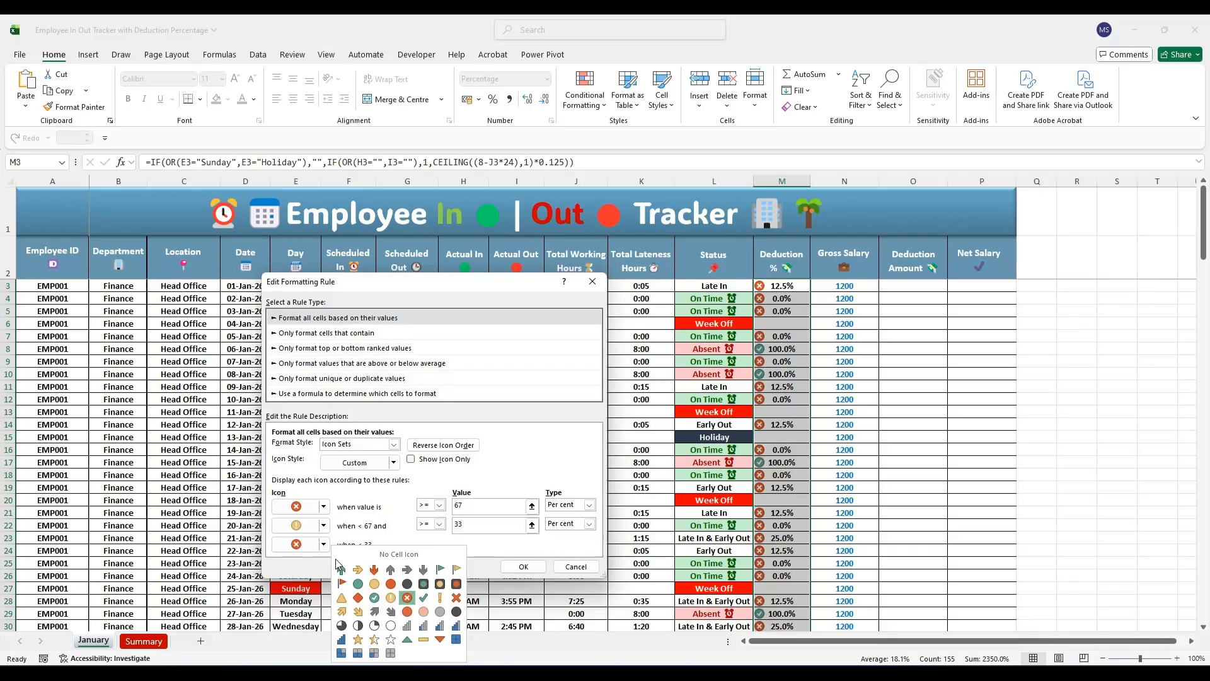
{"action": "left_click", "coordinate": [373, 597]}
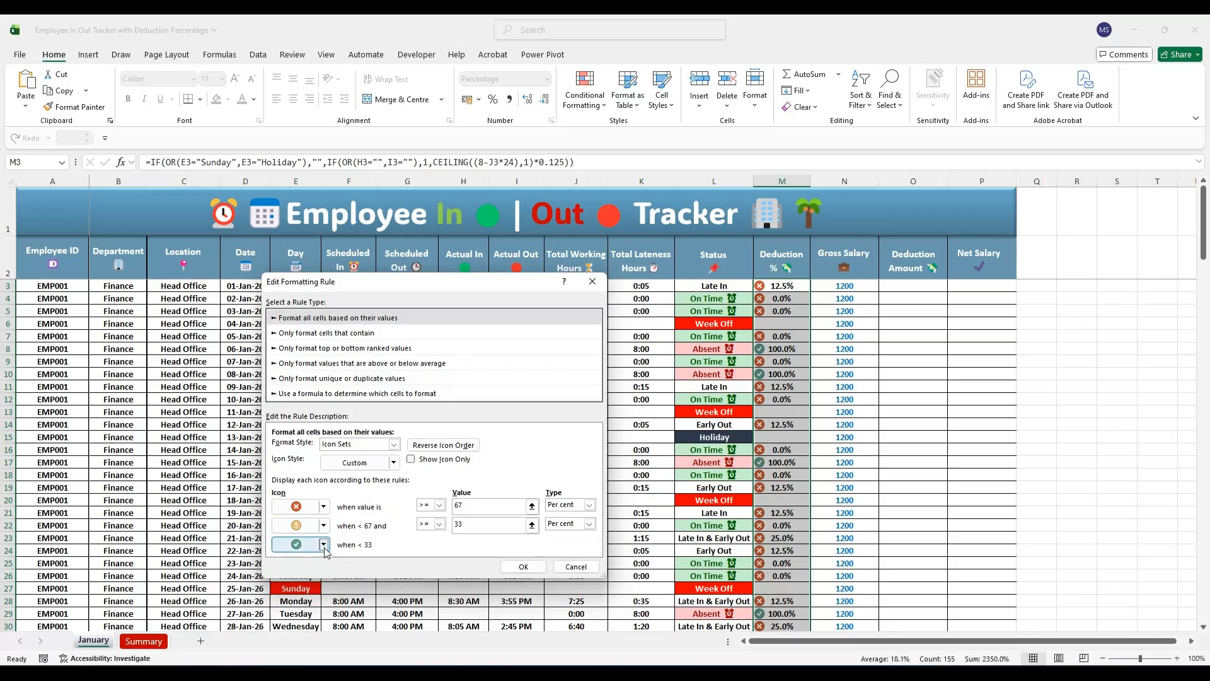
Set the red cross icon's comparison to greater than (>), adjust the icon thresholds, and apply the edited rule to the Deduction % column
{"action": "left_click", "coordinate": [475, 508]}
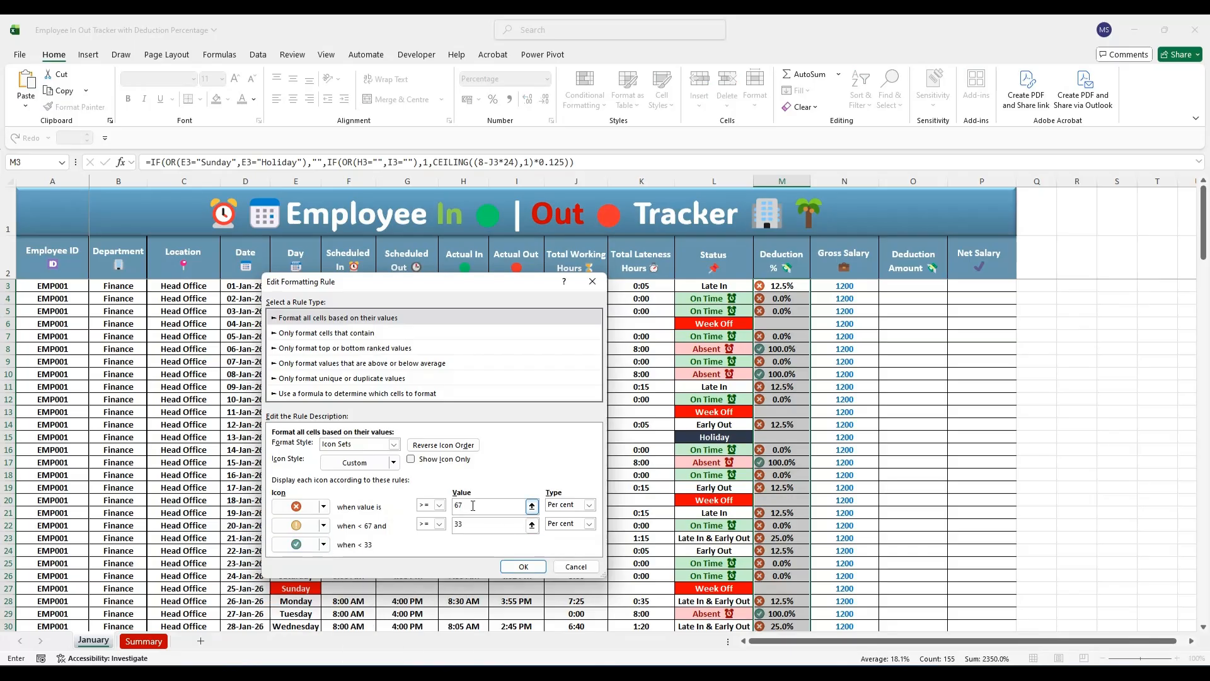
{"action": "left_click", "coordinate": [440, 511]}
{"action": "left_click", "coordinate": [427, 529]}
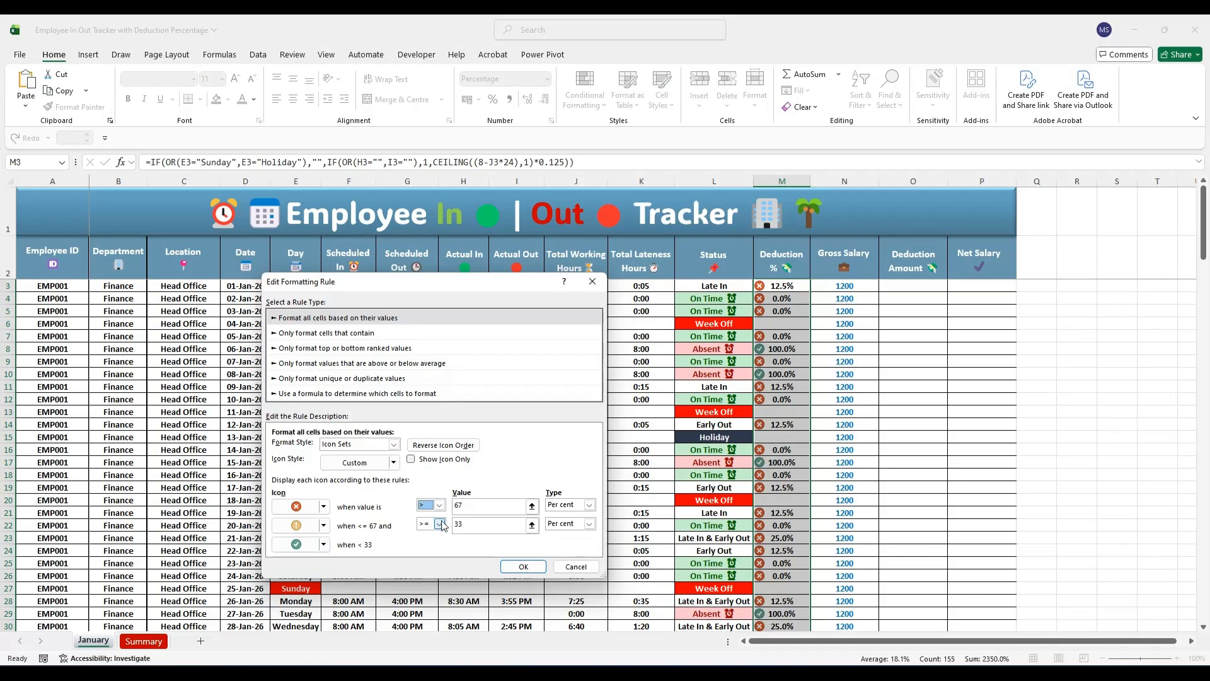
{"action": "left_click", "coordinate": [472, 505]}
{"action": "left_click", "coordinate": [490, 523]}
{"action": "left_click", "coordinate": [523, 566]}
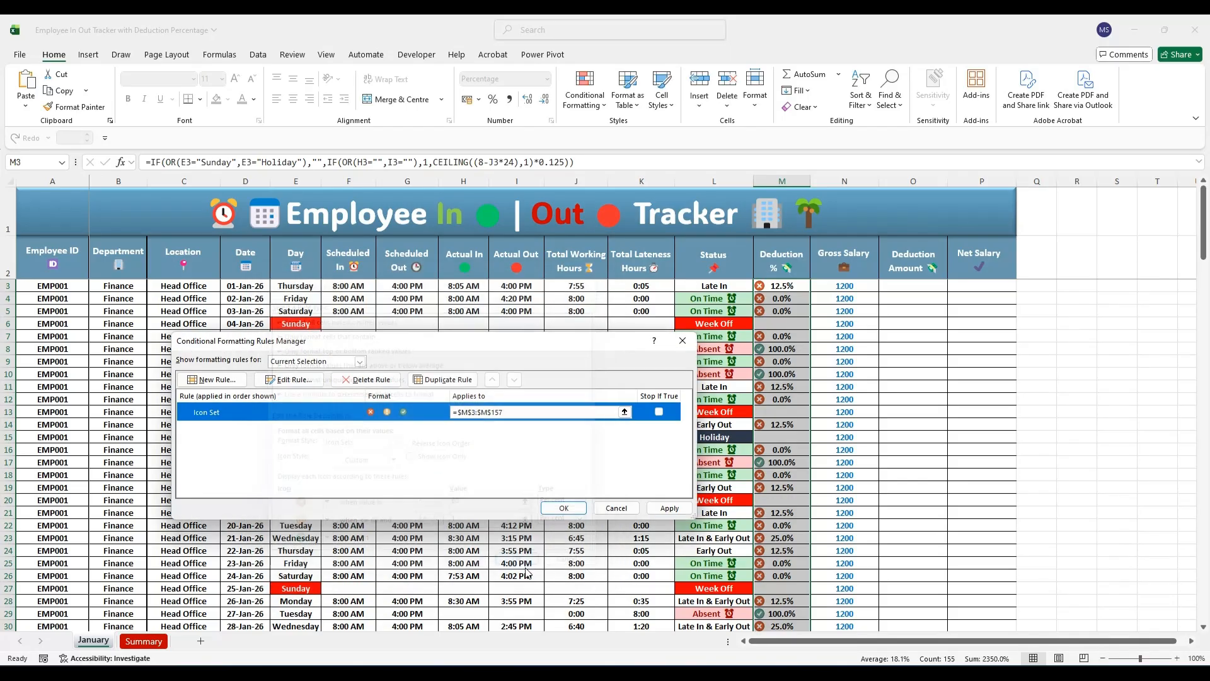
{"action": "left_click", "coordinate": [669, 508]}
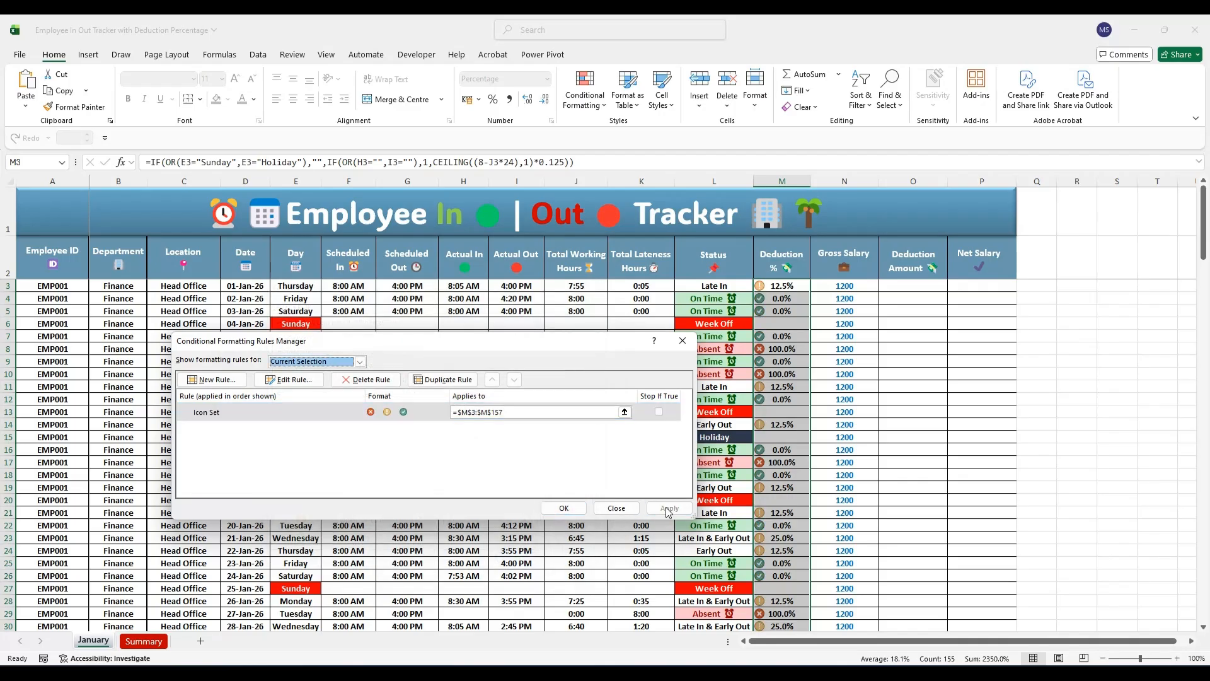
{"action": "left_click", "coordinate": [583, 509]}
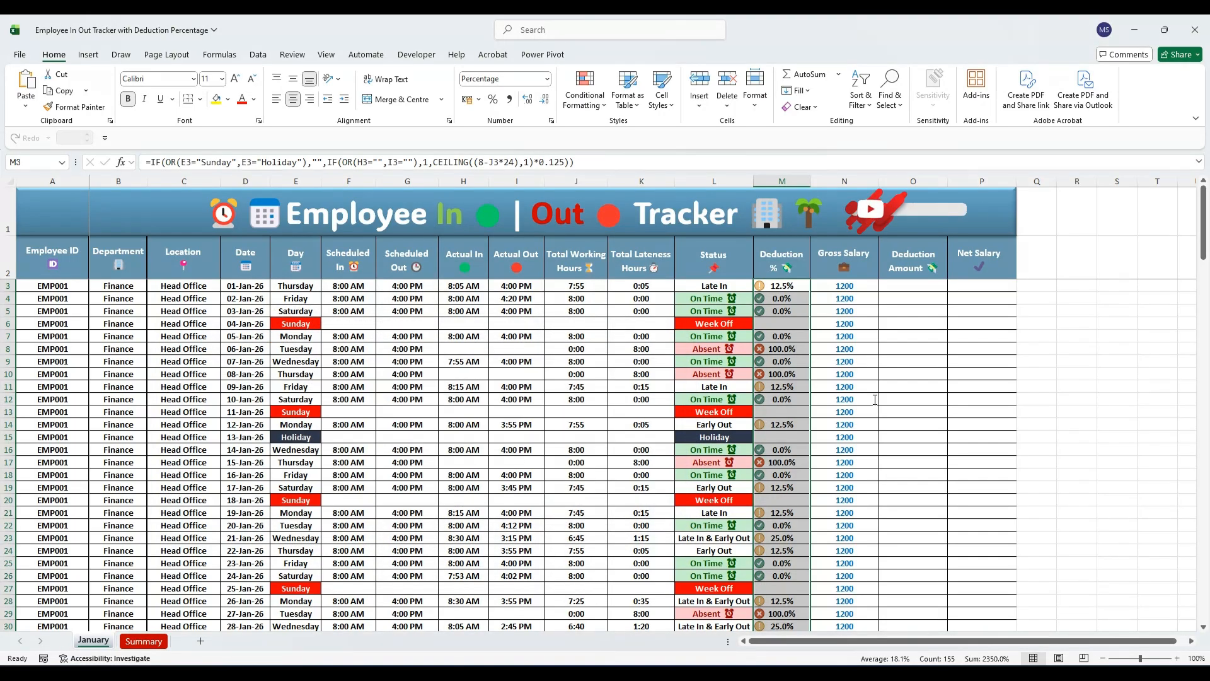
Apply the comma number style to the Gross Salary, Deduction Amount and Net Salary columns from row 3 down to the last record
{"action": "left_click", "coordinate": [898, 372]}
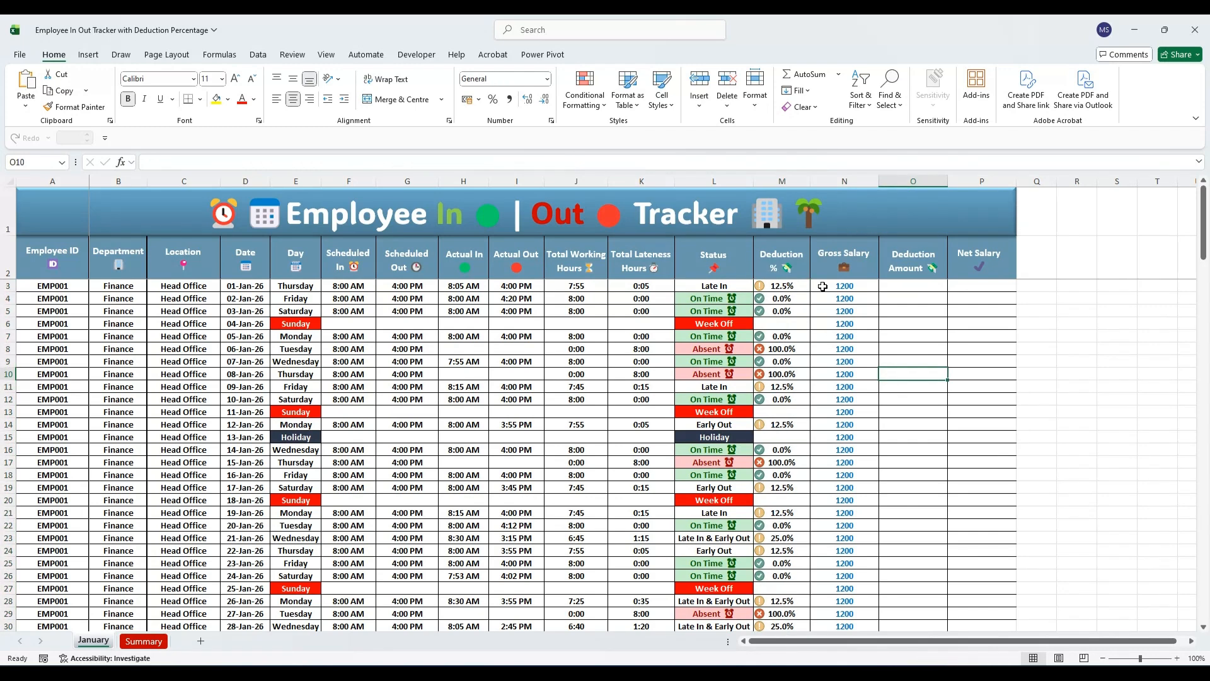
{"action": "left_click_drag", "start_coordinate": [817, 286], "coordinate": [997, 288]}
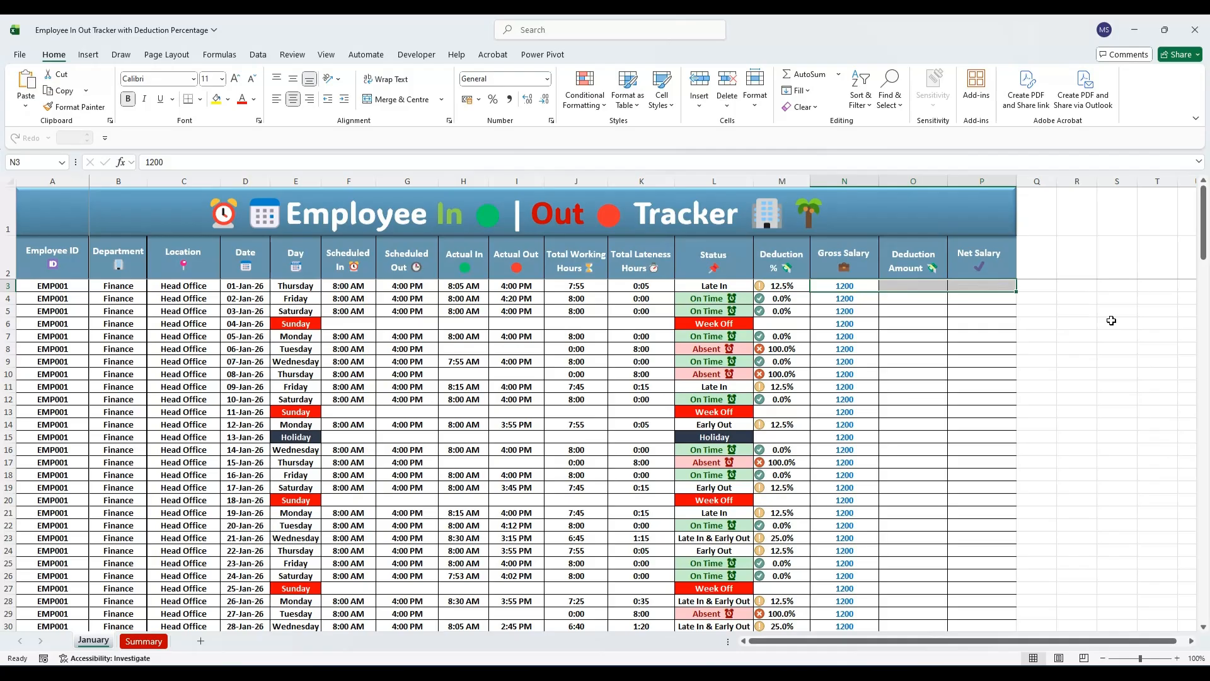
{"action": "key", "text": "ctrl+shift+Down"}
{"action": "scroll", "coordinate": [1109, 318], "scroll_direction": "up", "scroll_amount": 3}
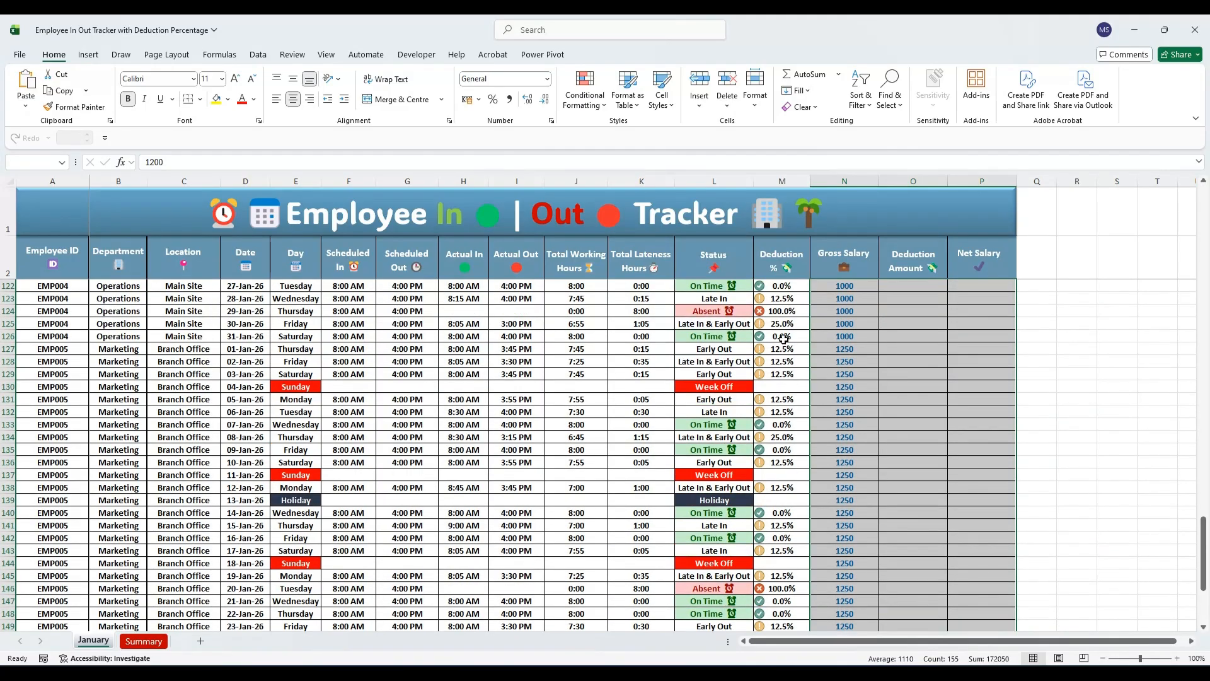
{"action": "key", "text": "ctrl+BackSpace"}
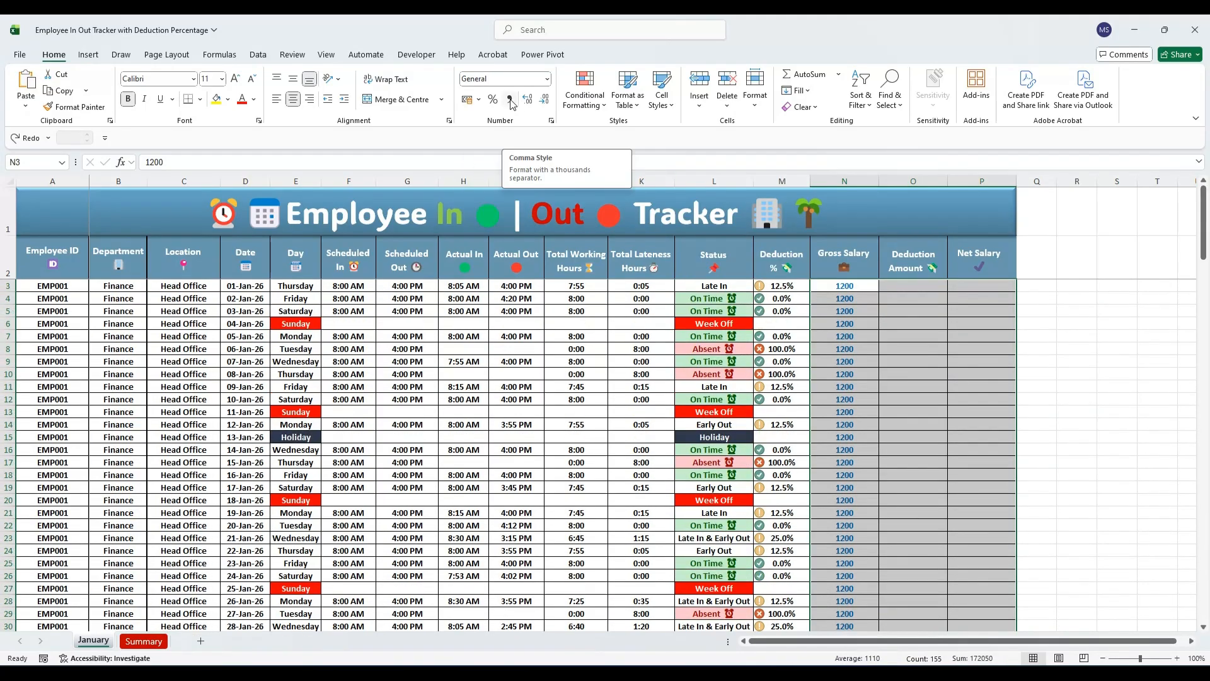
{"action": "left_click", "coordinate": [512, 102]}
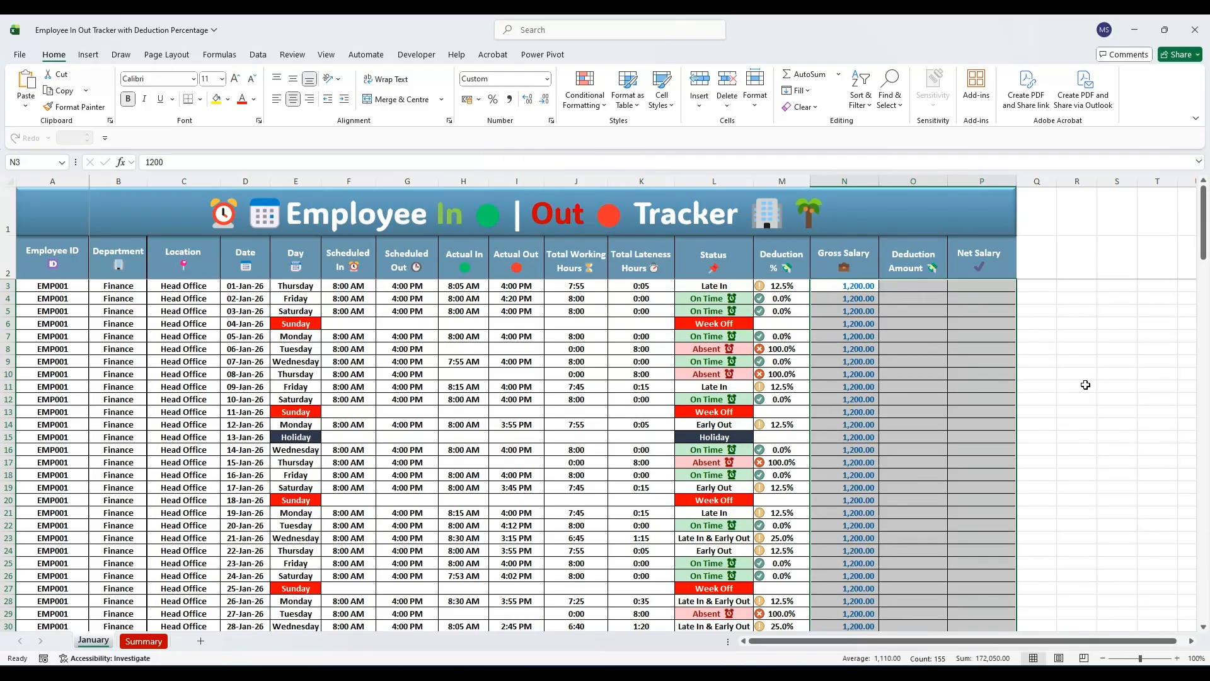
{"action": "left_click", "coordinate": [1123, 386]}
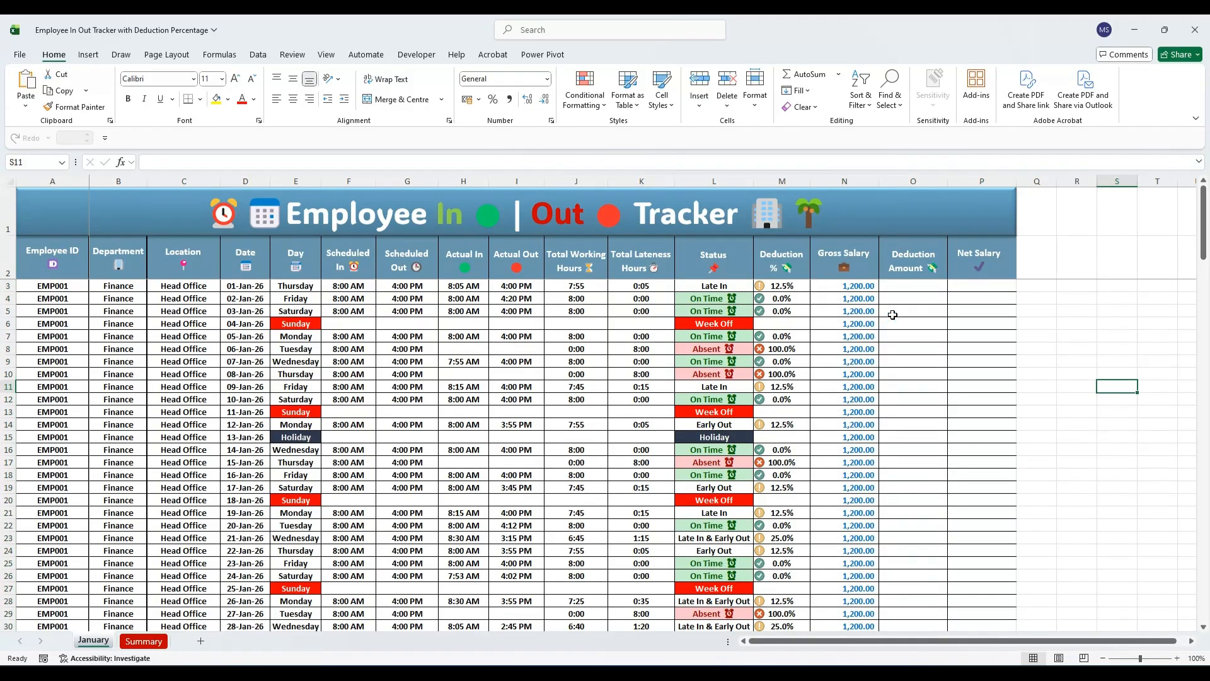
Enter the Deduction Amount formula =IFERROR(IF(OR(M3="",M3=0),0,N3*M3),0) in O3
{"action": "left_click", "coordinate": [898, 287]}
{"action": "double_click", "coordinate": [924, 289]}
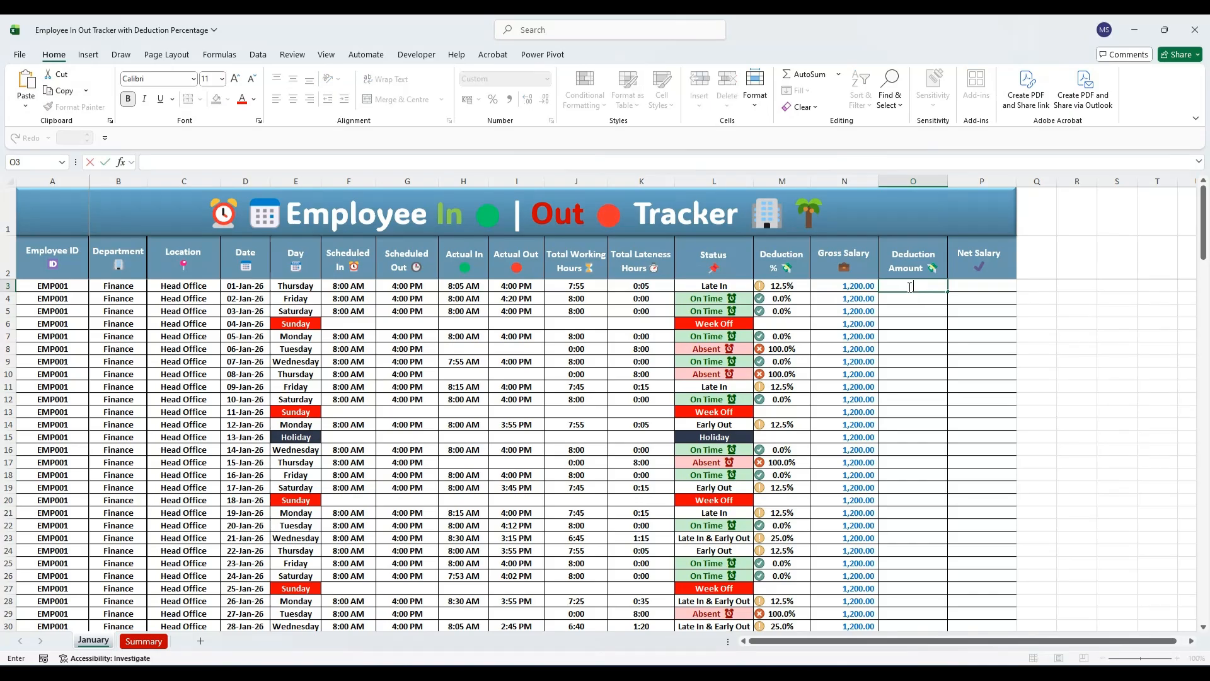
{"action": "type", "text": "=IFERROR(IF(OR(M3=\"\",M3=0),0,N3*M3),0)"}
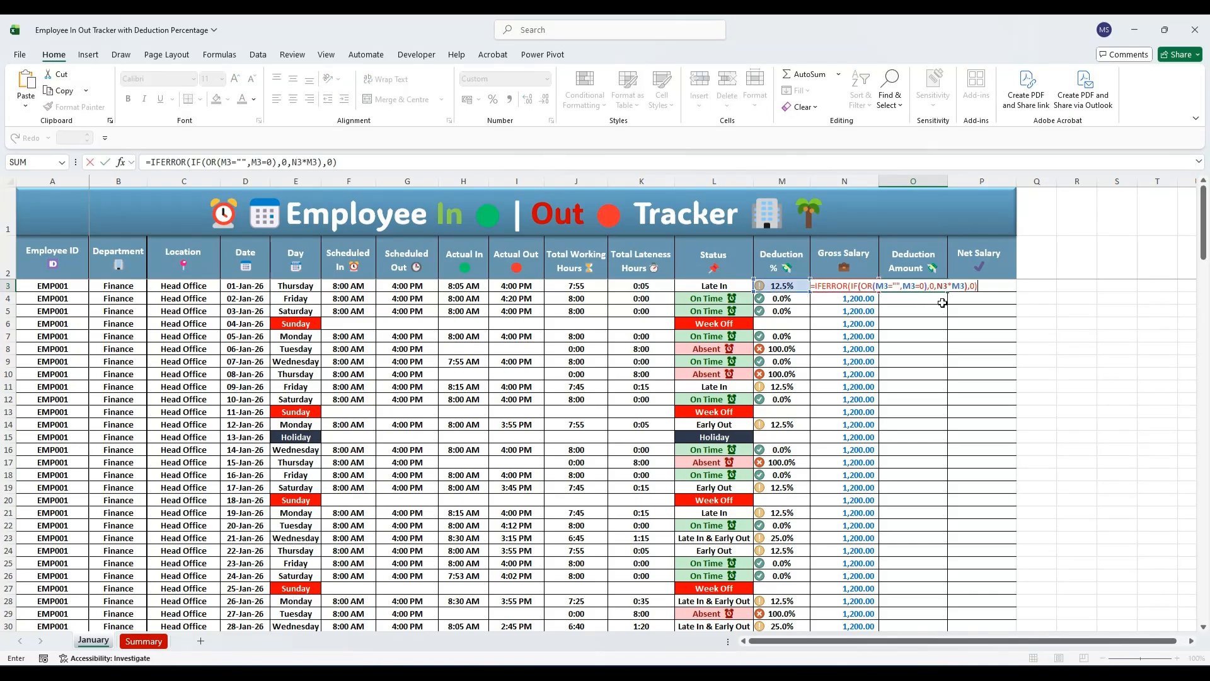
{"action": "left_click_drag", "start_coordinate": [145, 162], "coordinate": [231, 162]}
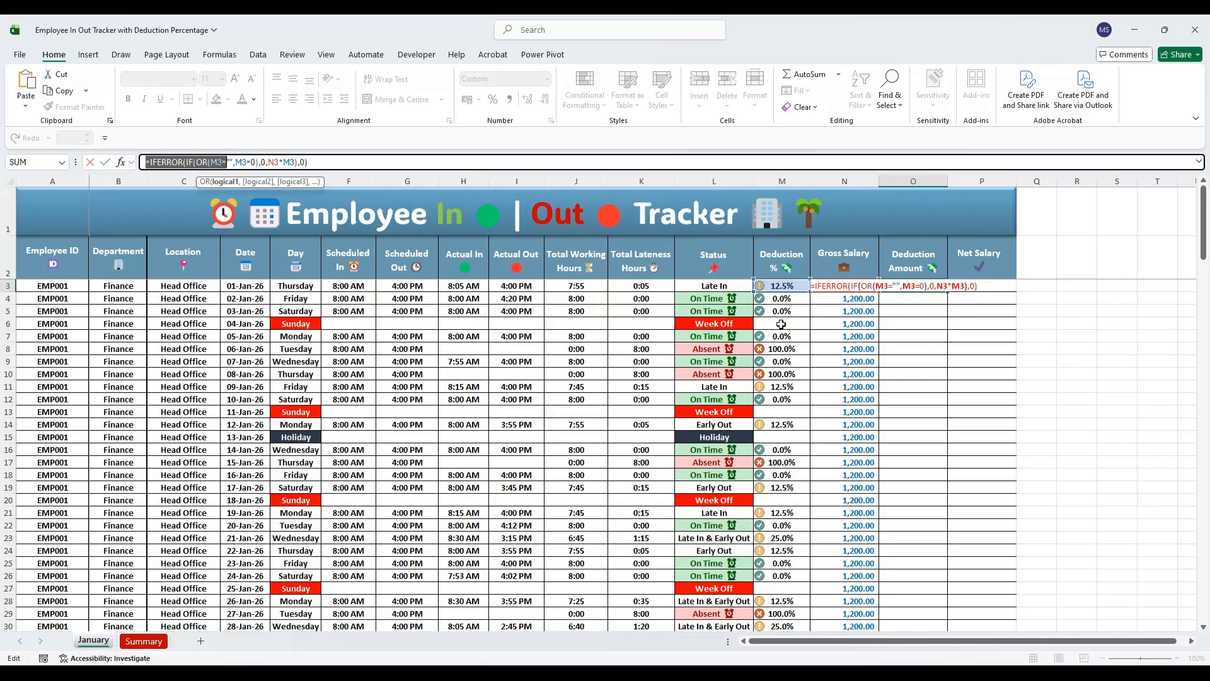
{"action": "left_click_drag", "start_coordinate": [226, 162], "coordinate": [247, 163]}
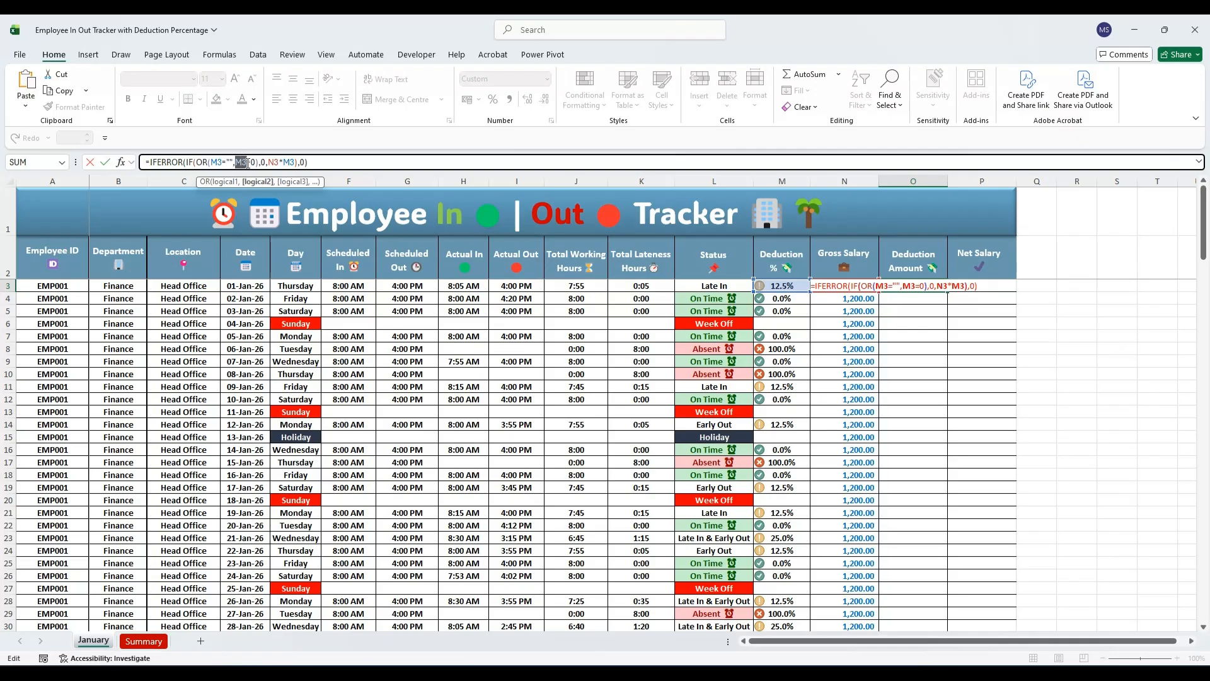
{"action": "left_click", "coordinate": [318, 162]}
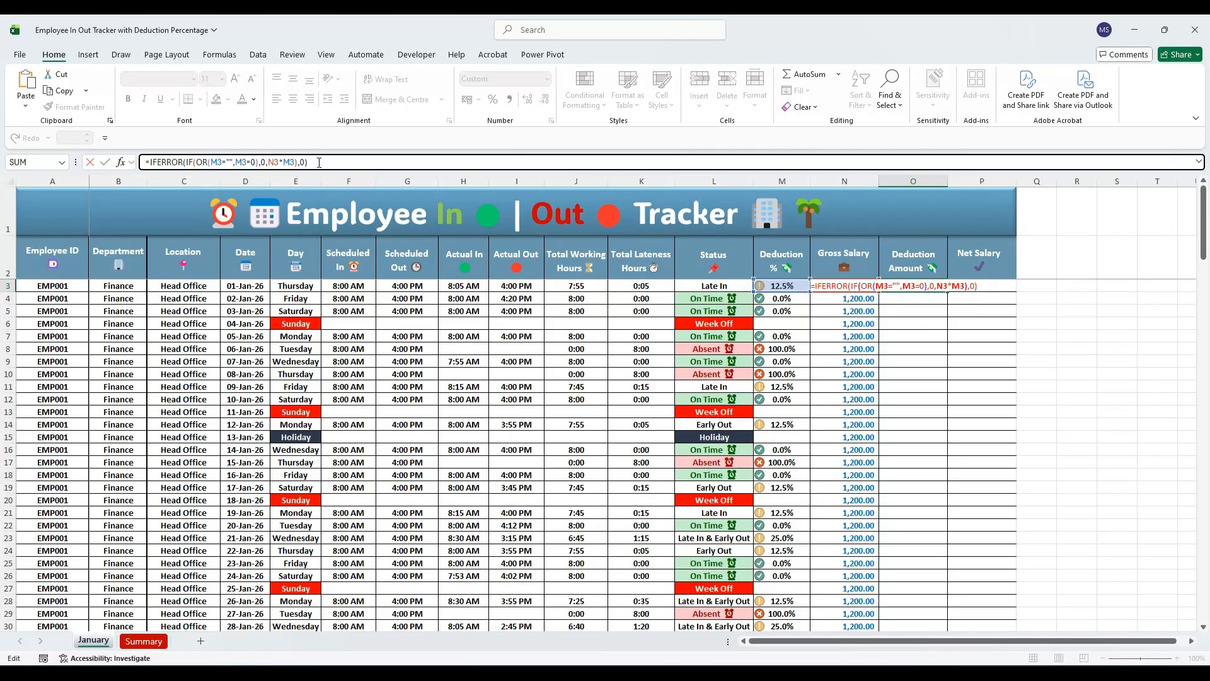
{"action": "key", "text": "Return"}
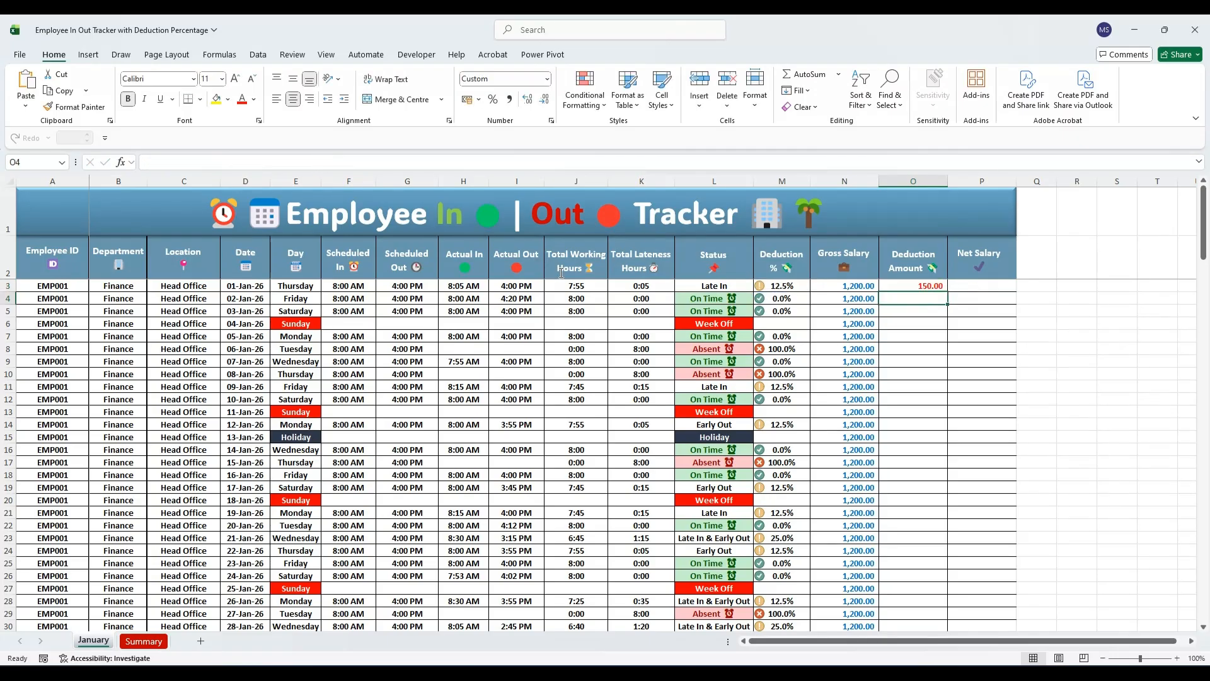
Fill the Deduction Amount formula from O3 down the whole column
{"action": "left_click", "coordinate": [907, 285]}
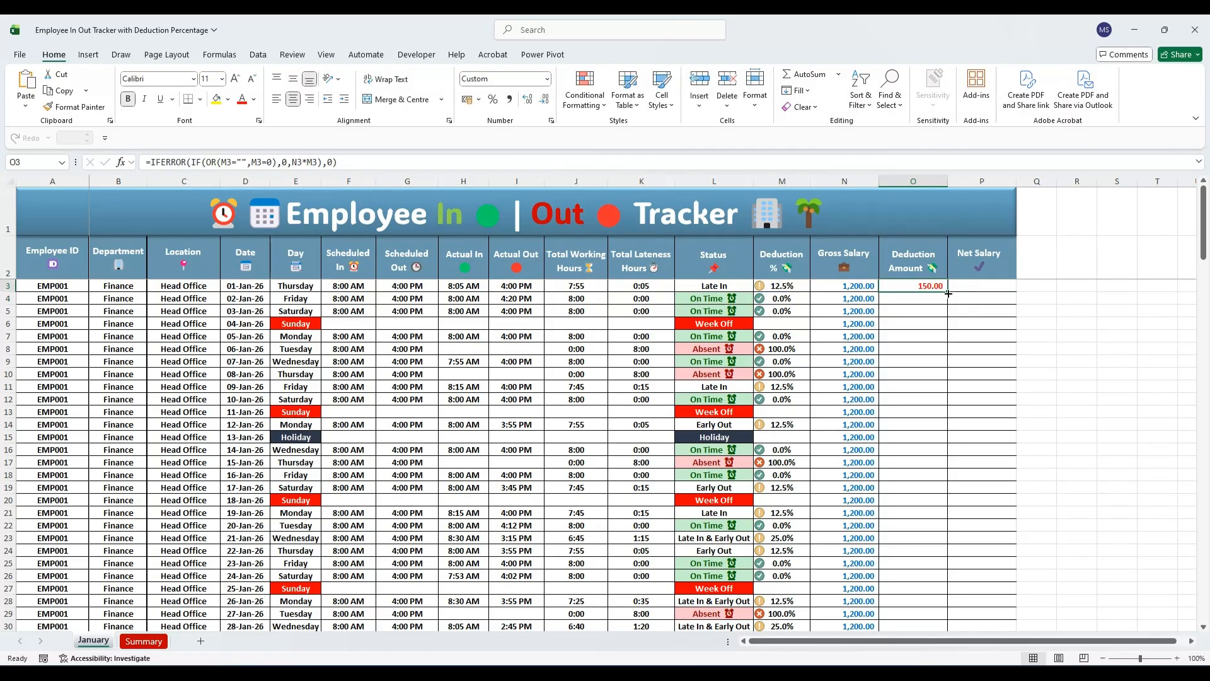
{"action": "double_click", "coordinate": [948, 293]}
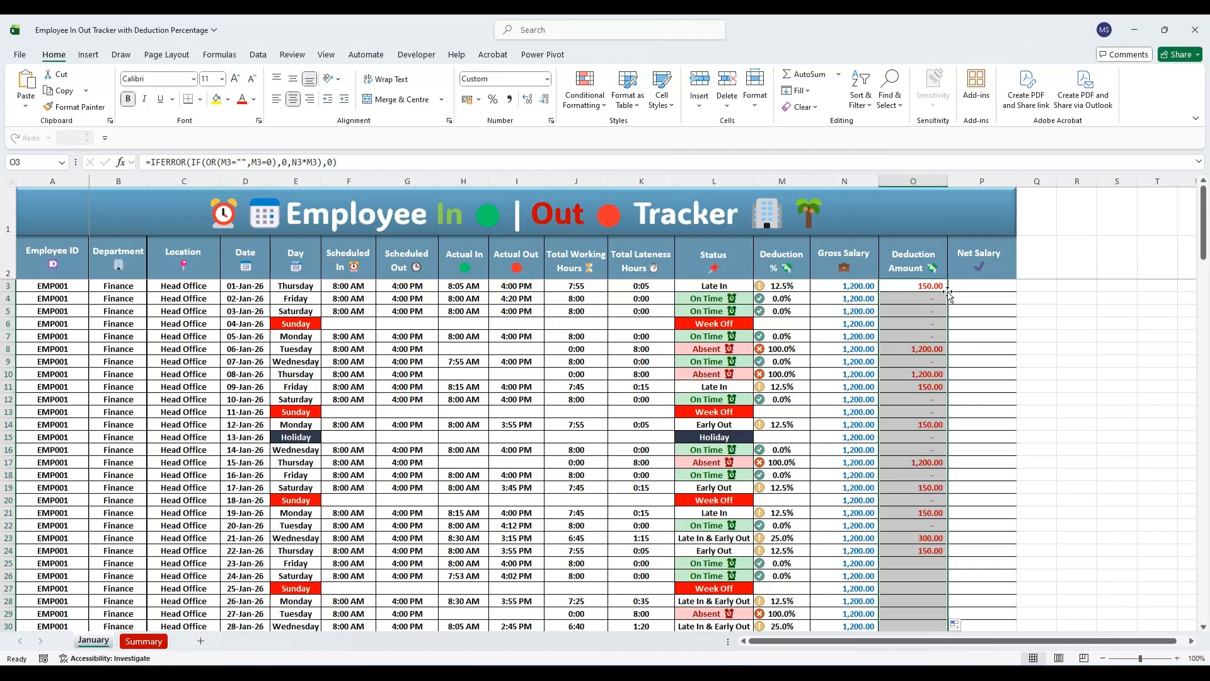
{"action": "left_click", "coordinate": [1050, 352]}
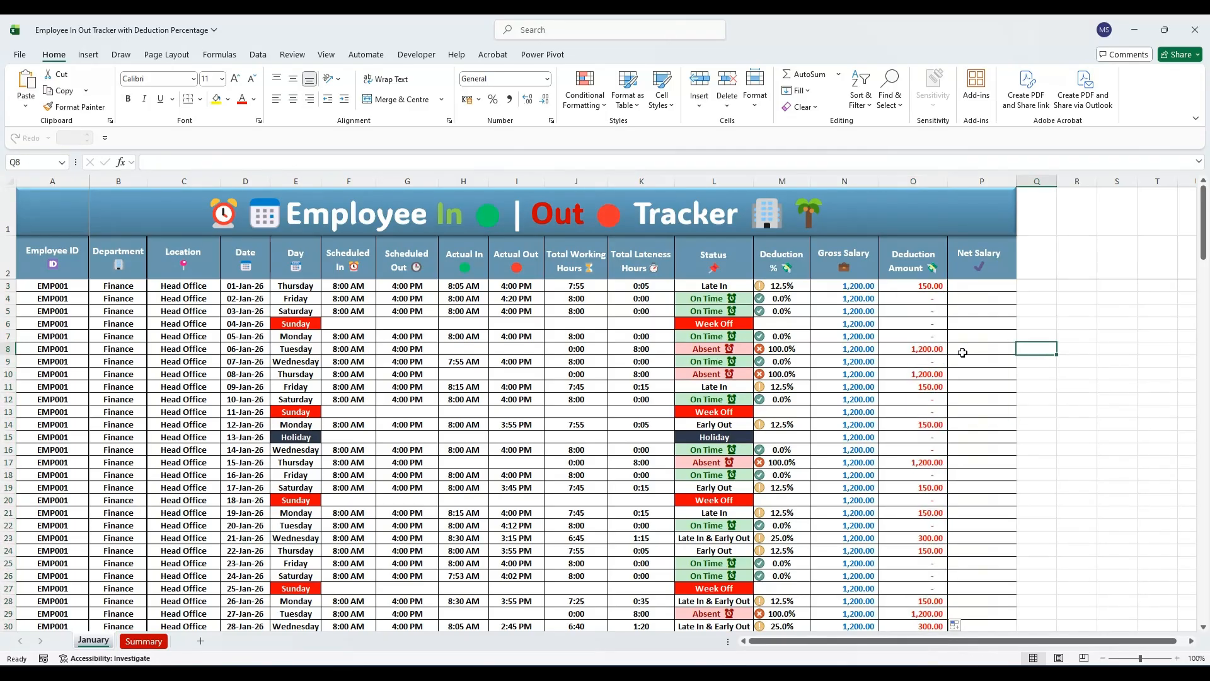
Check the Deduction Amount results against the status and deduction percentage for late, on-time, Sunday and holiday rows
{"action": "left_click", "coordinate": [788, 286]}
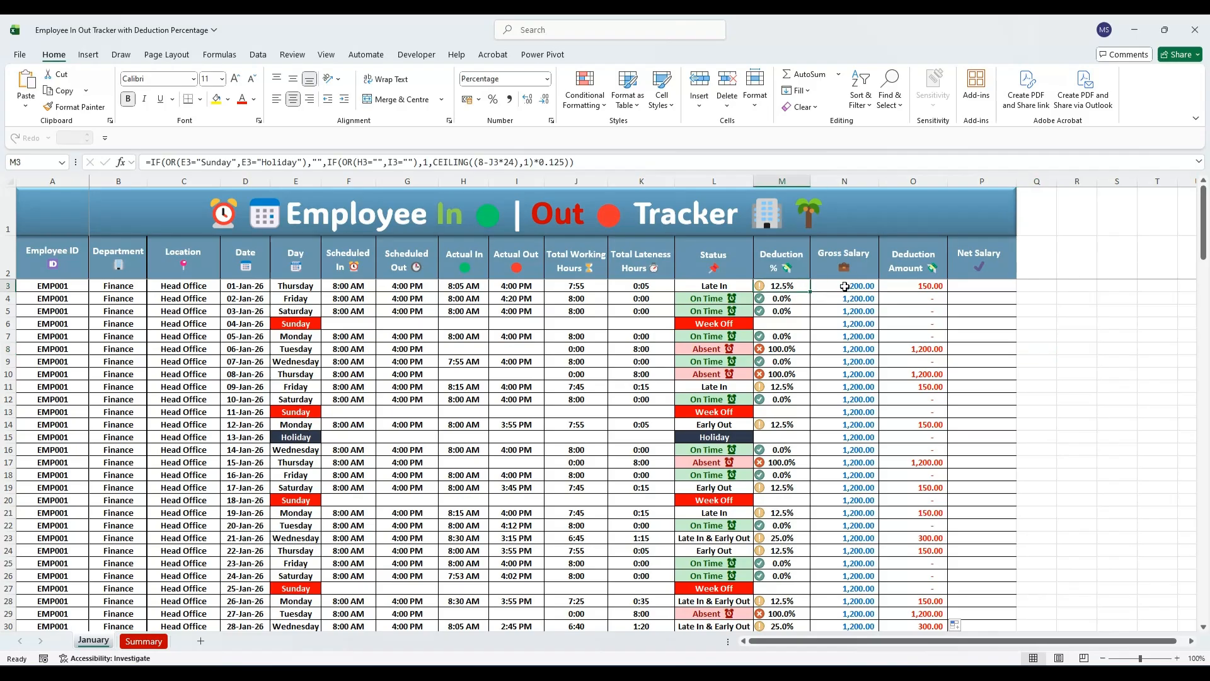
{"action": "left_click", "coordinate": [901, 286]}
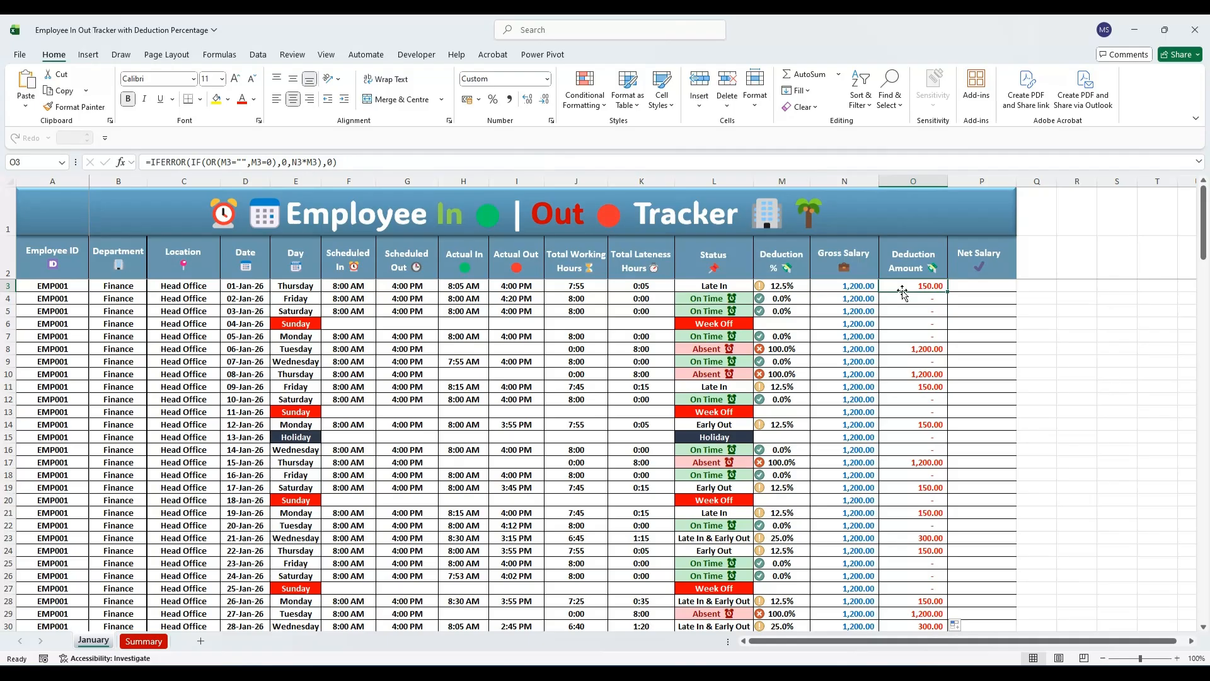
{"action": "left_click", "coordinate": [720, 299]}
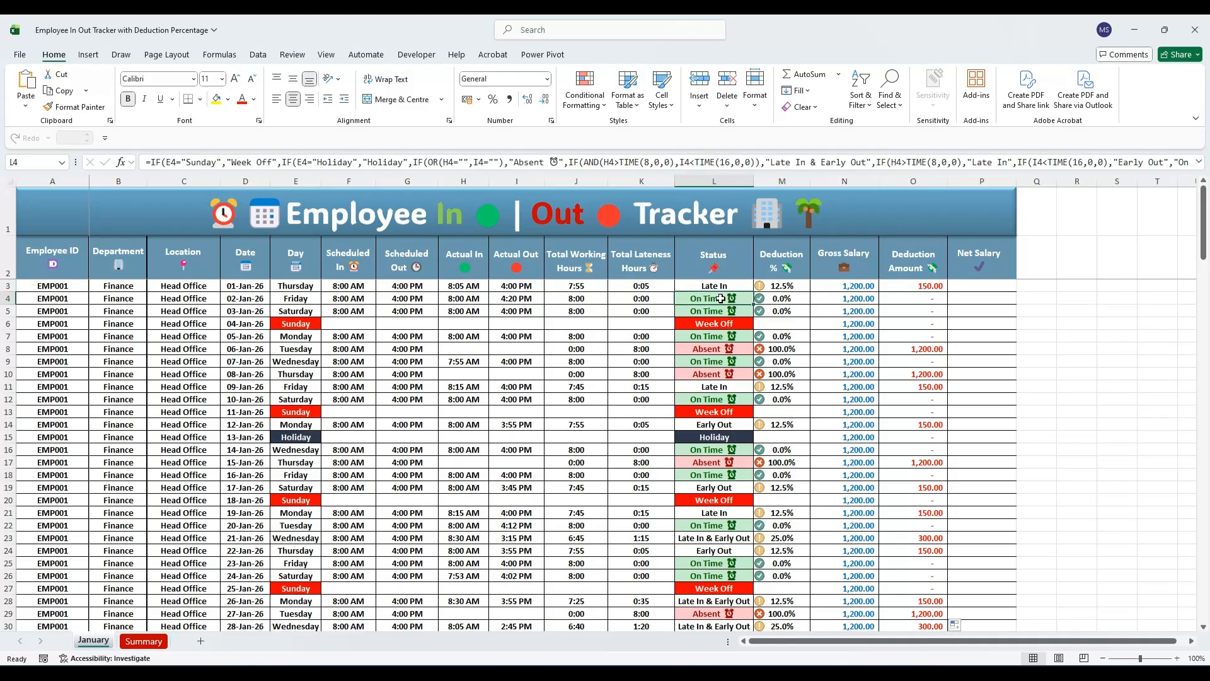
{"action": "left_click", "coordinate": [904, 300]}
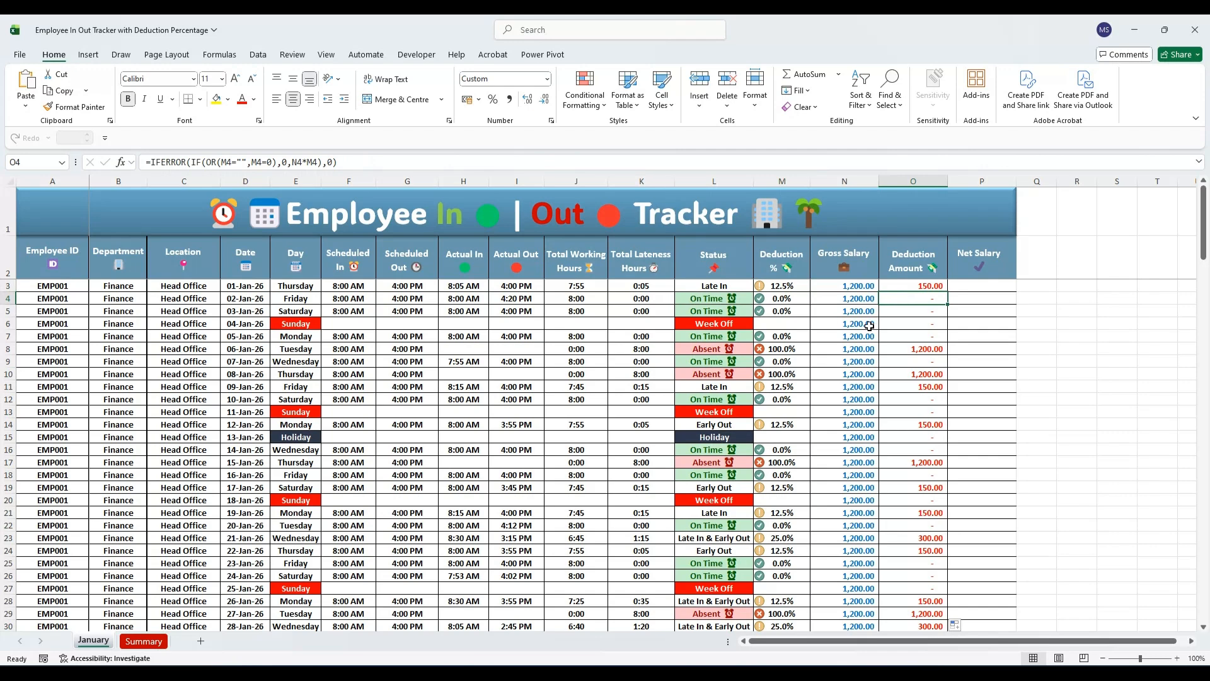
{"action": "left_click", "coordinate": [903, 323]}
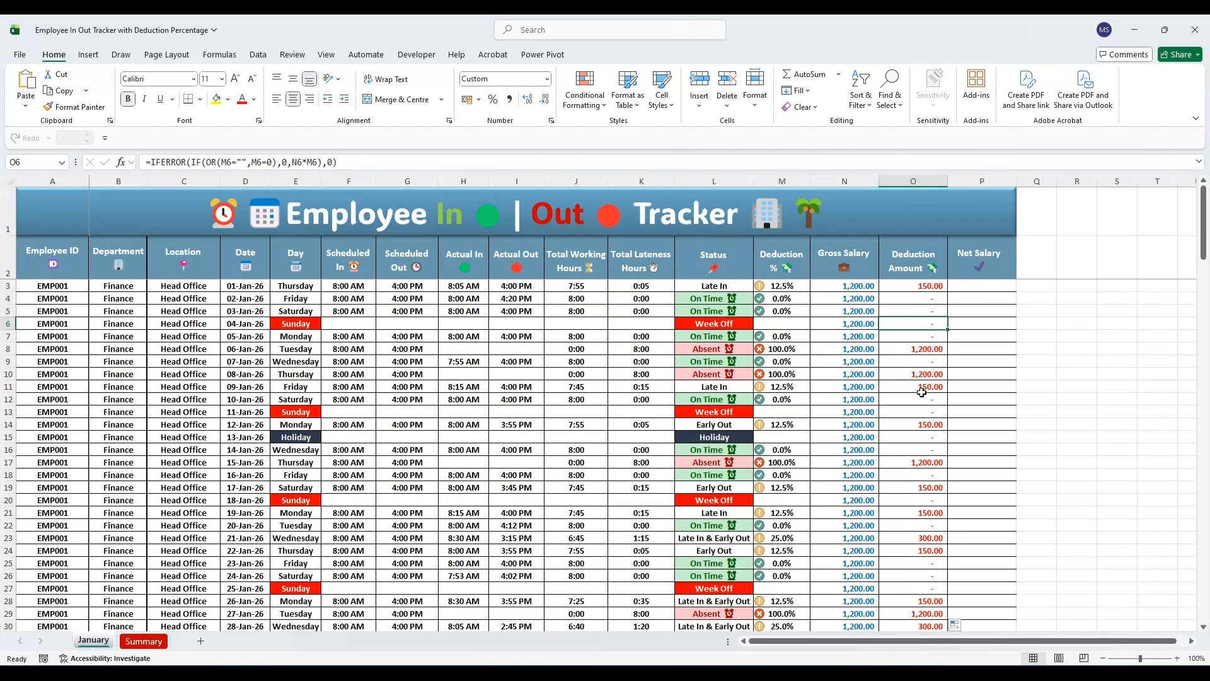
{"action": "left_click", "coordinate": [296, 437]}
{"action": "left_click", "coordinate": [340, 291]}
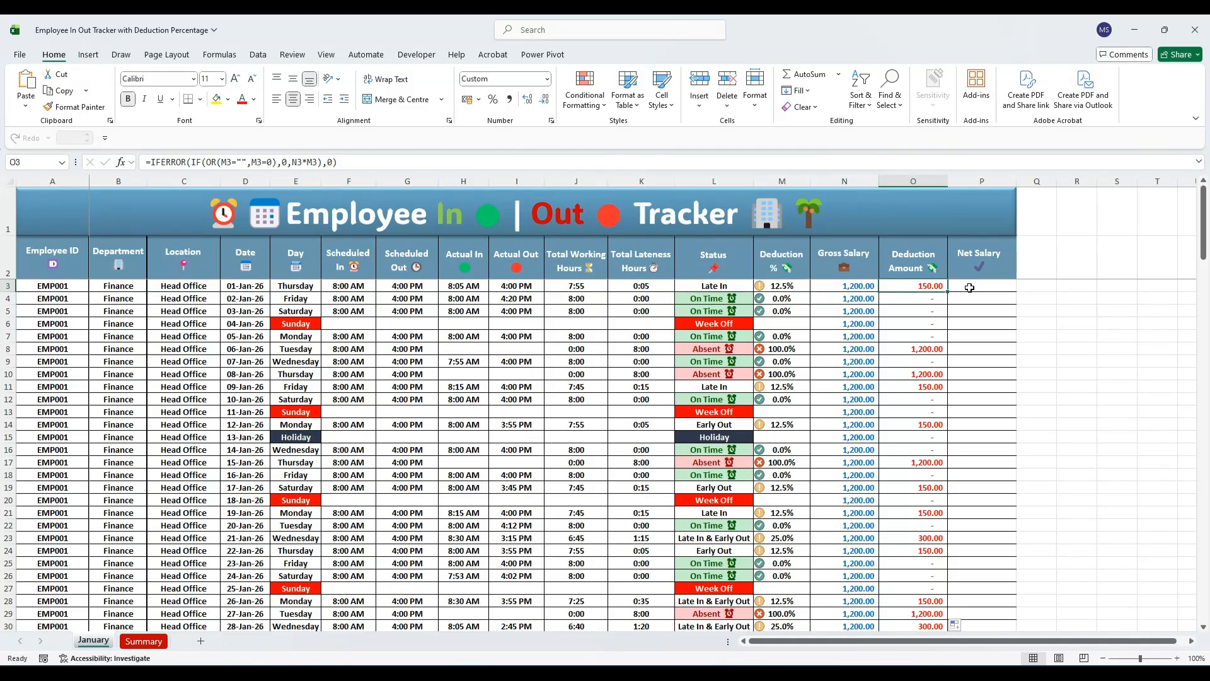
Enter the Net Salary formula =IFERROR(N3-O3,N3) in P3 and fill it down the whole column
{"action": "left_click", "coordinate": [974, 289]}
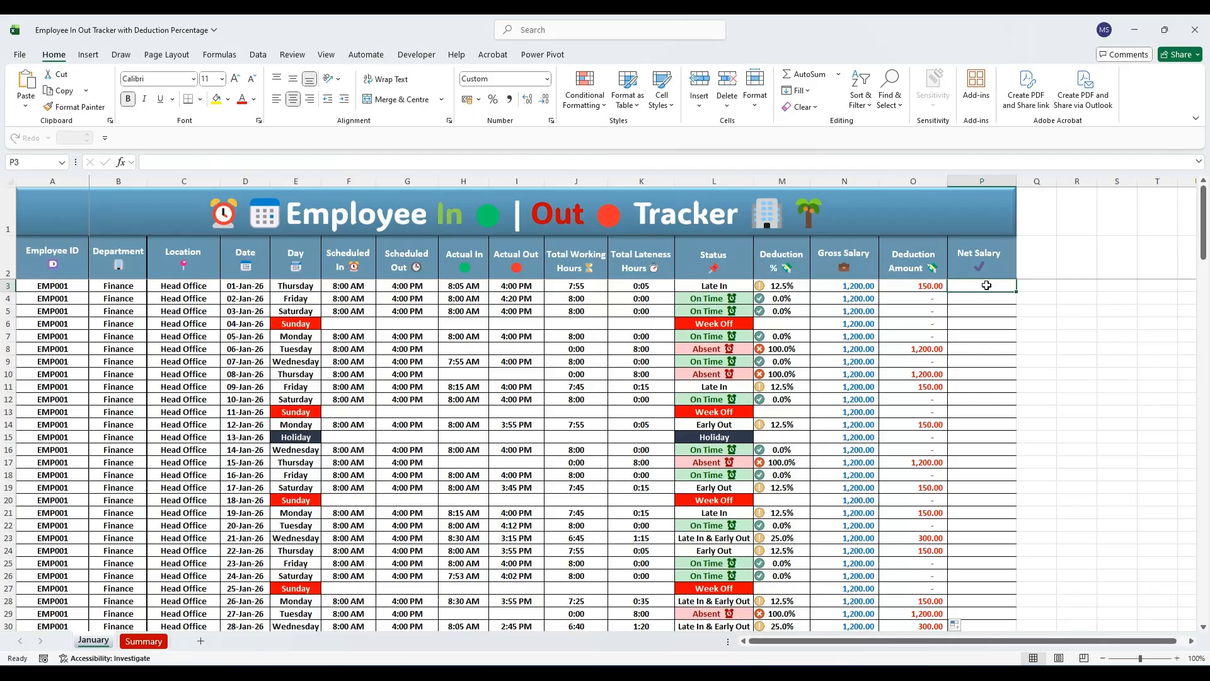
{"action": "type", "text": "=IFERROR(N3-O3,N3)"}
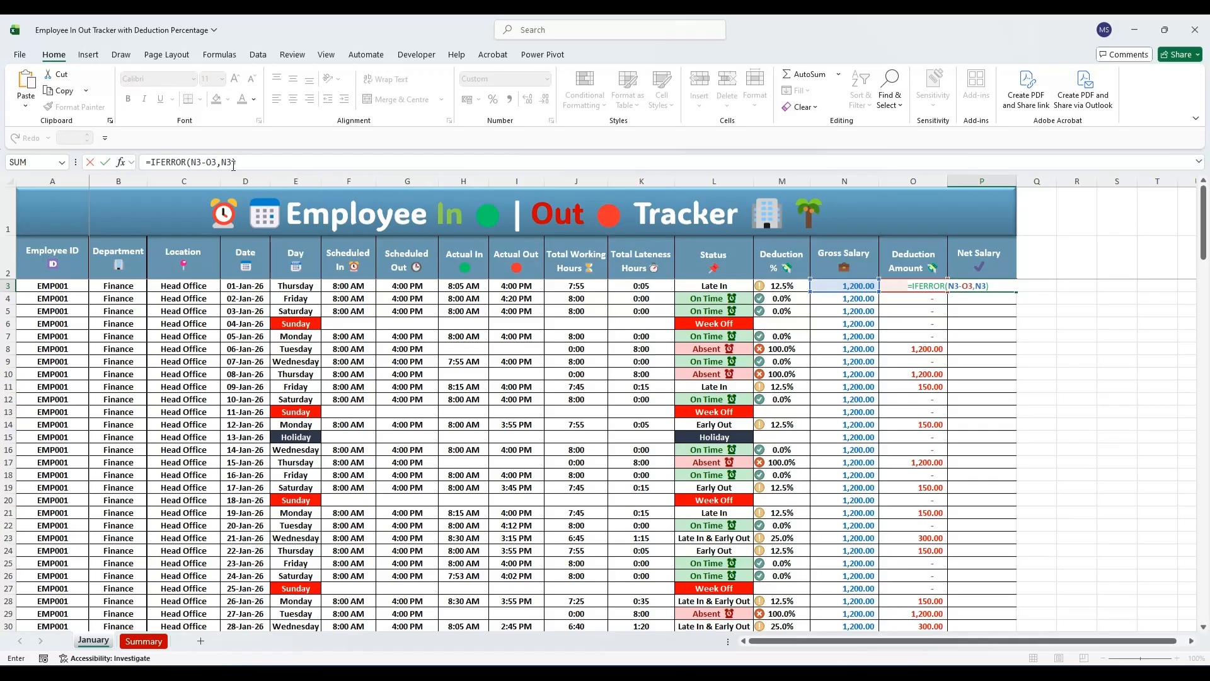
{"action": "key", "text": "ctrl+Return"}
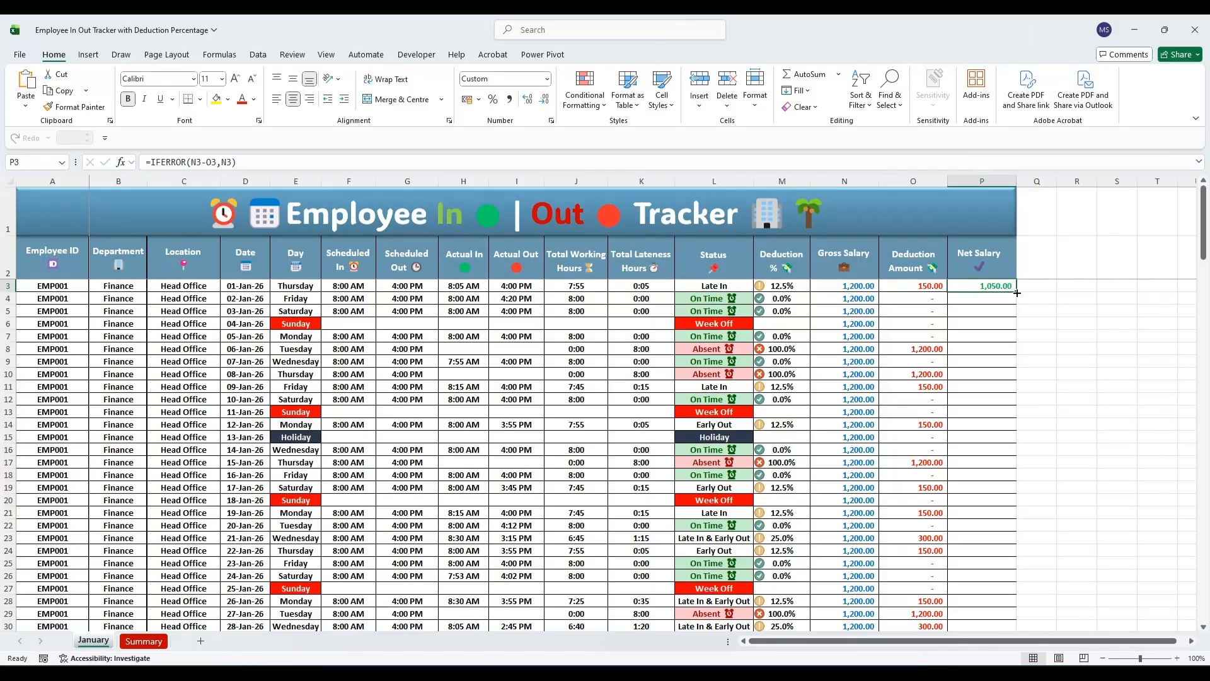
{"action": "double_click", "coordinate": [1016, 292]}
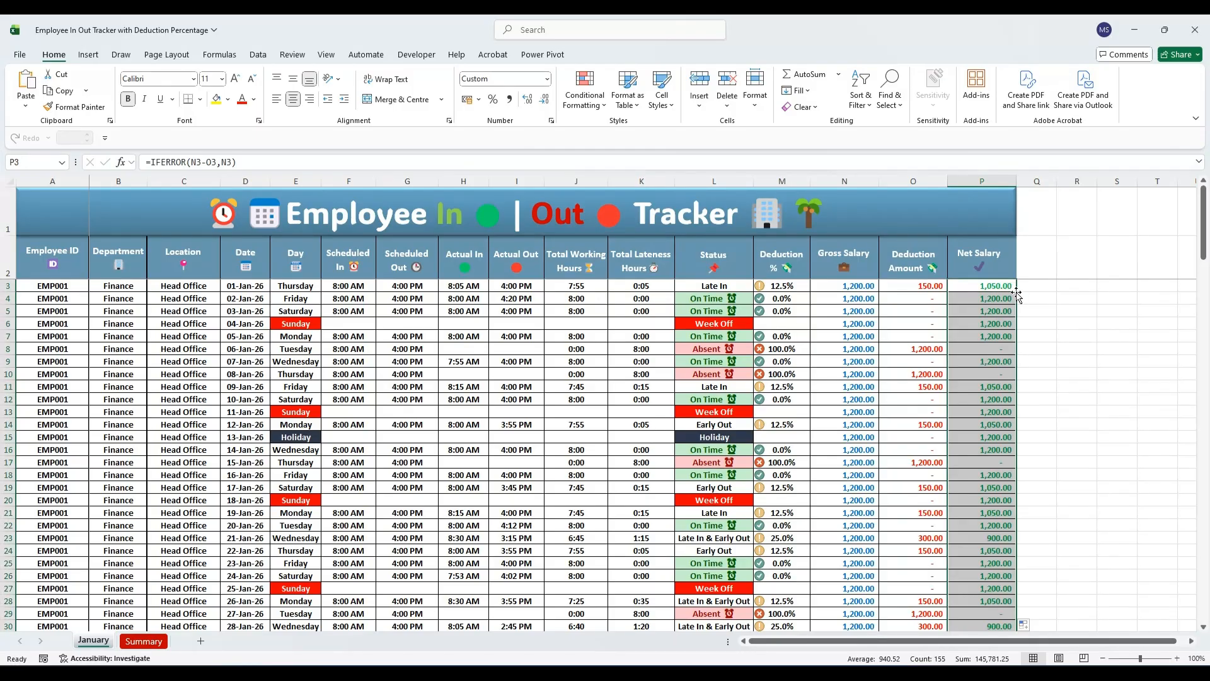
{"action": "left_click", "coordinate": [1088, 363]}
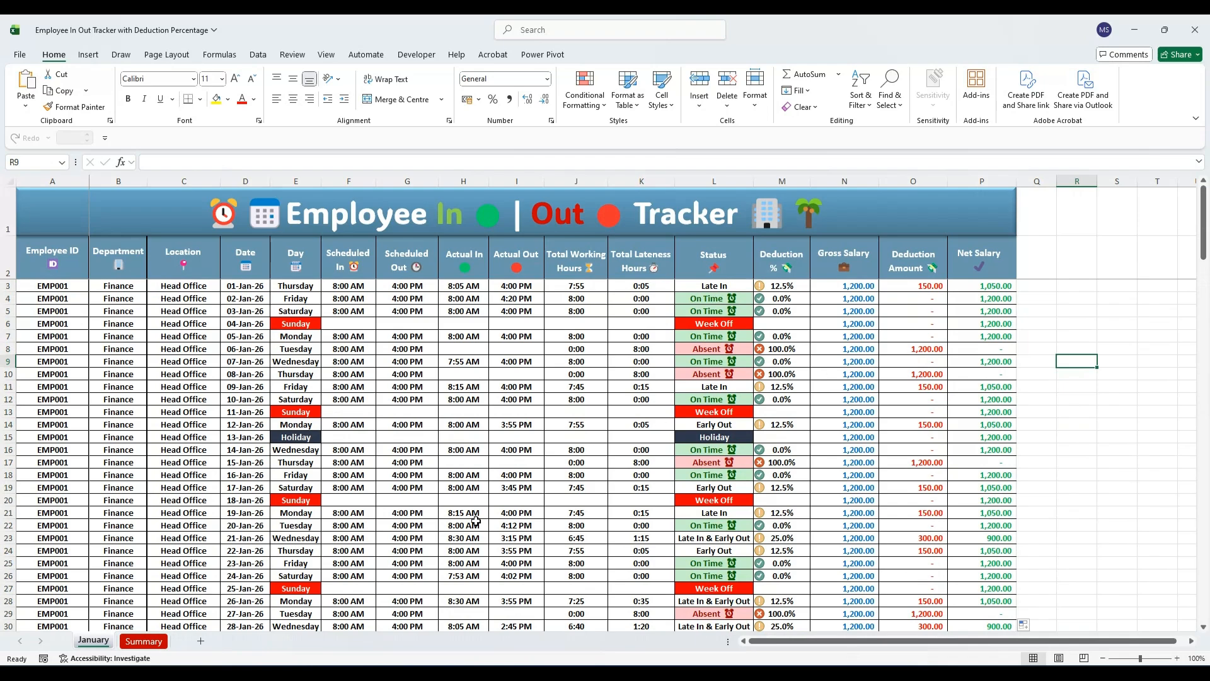
On the Summary sheet, enter =SUMIF(January!$A$3:$A$160, A3, January!$N$3:$N$160) in B3 as the Gross Salary for EMP001
{"action": "left_click", "coordinate": [143, 641]}
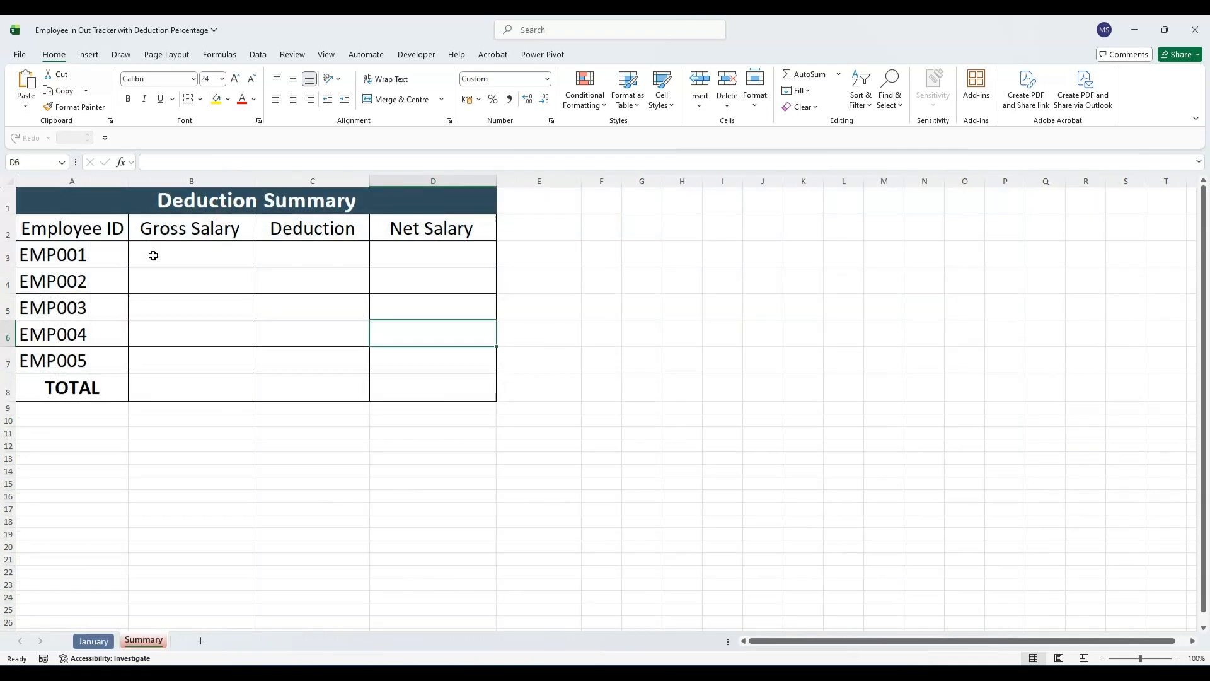
{"action": "left_click", "coordinate": [179, 252]}
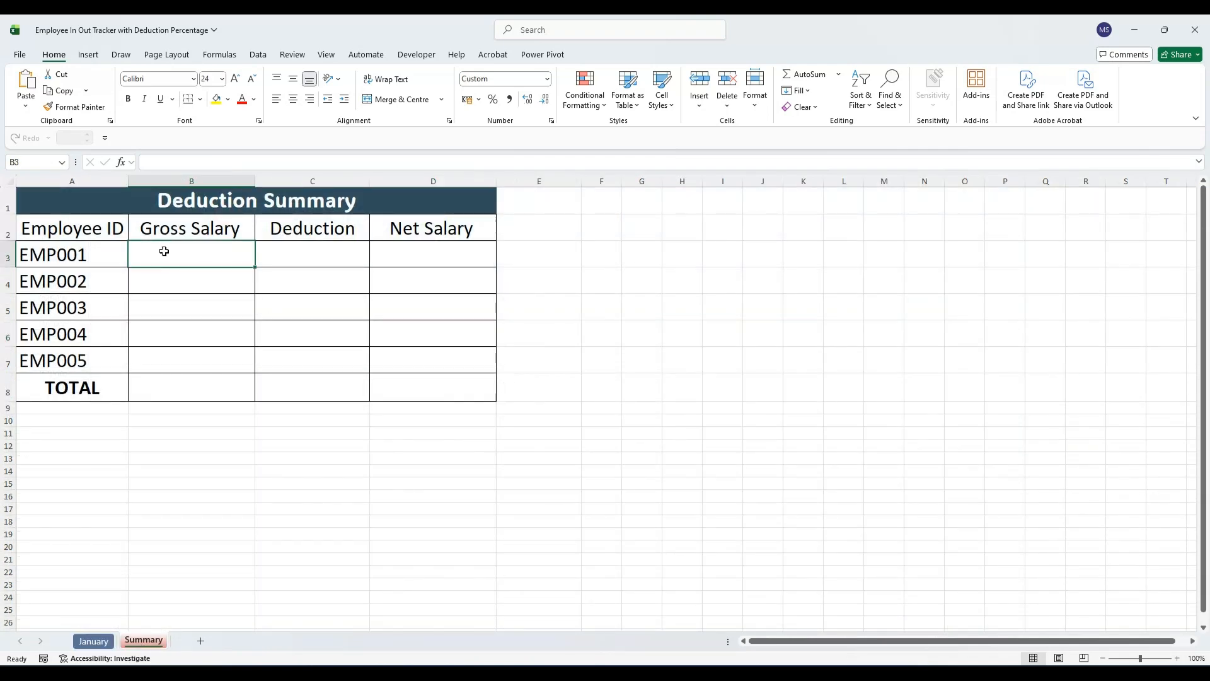
{"action": "left_click", "coordinate": [290, 255]}
{"action": "left_click", "coordinate": [426, 251]}
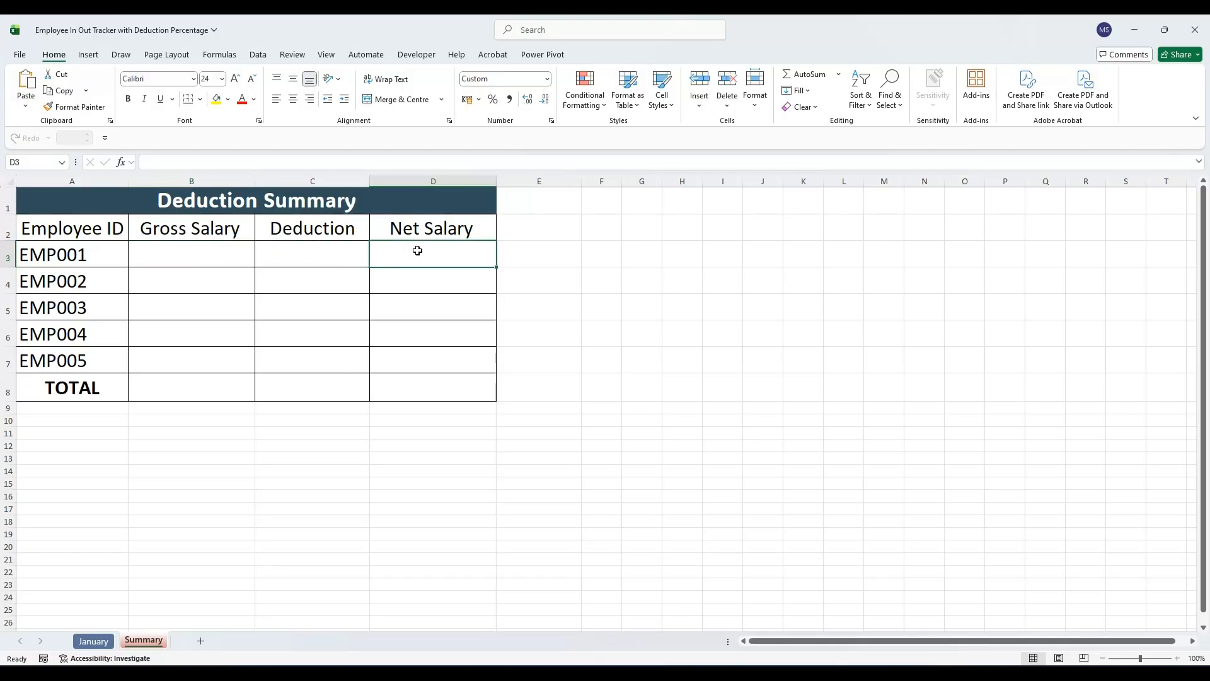
{"action": "left_click", "coordinate": [204, 255]}
{"action": "type", "text": "=SUMIF(January!$A$3:$A$160, A3, January!$N$3:$N$160)"}
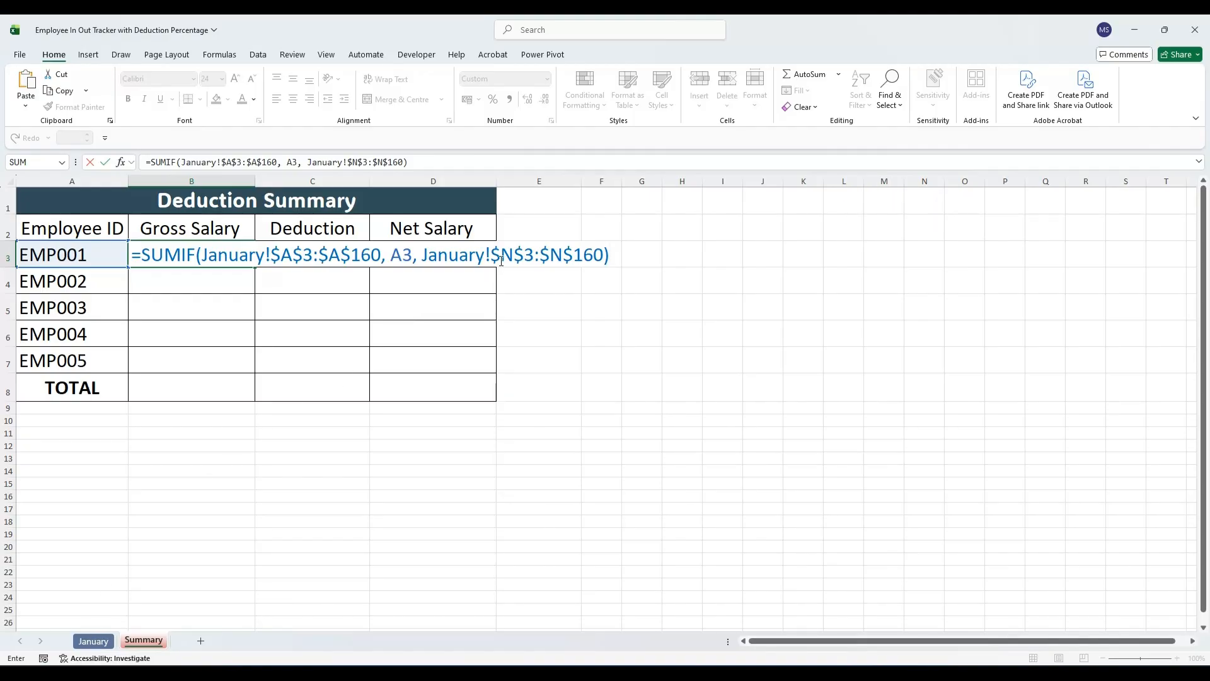
{"action": "key", "text": "Return"}
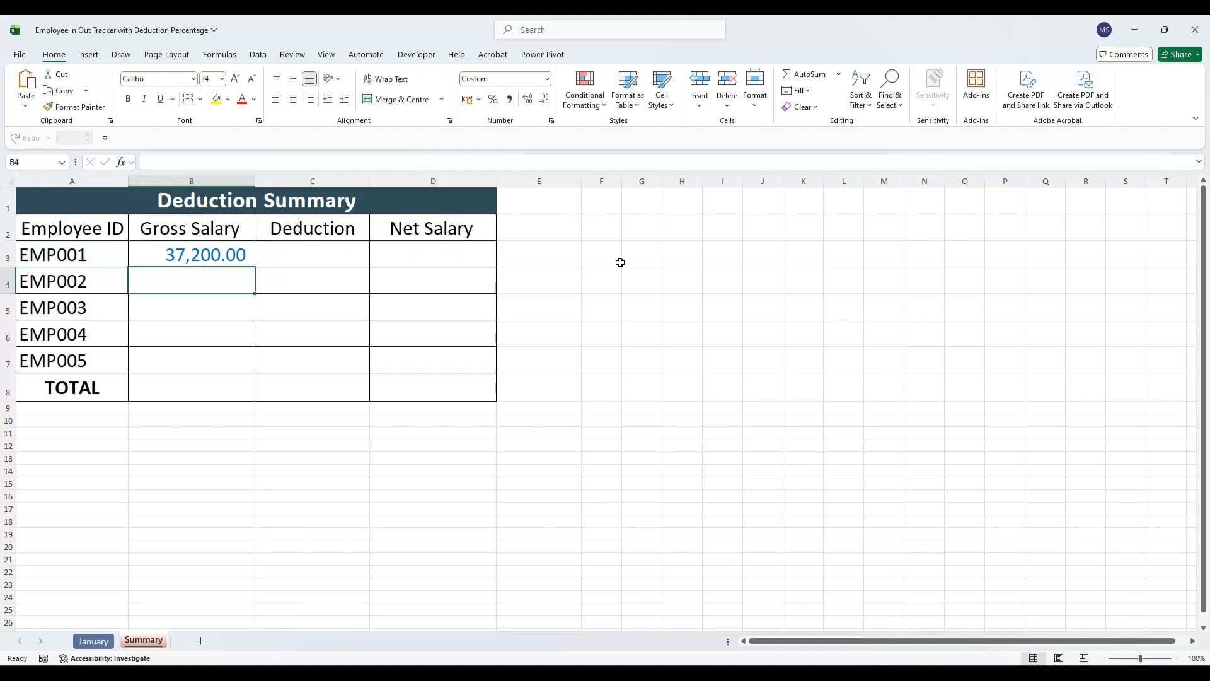
Copy the Gross Salary formula text from B3 and paste it unchanged into the Deduction cell C3 for EMP001
{"action": "left_click", "coordinate": [206, 251]}
{"action": "left_click_drag", "start_coordinate": [410, 162], "coordinate": [87, 154]}
{"action": "key", "text": "ctrl+c"}
{"action": "key", "text": "Escape"}
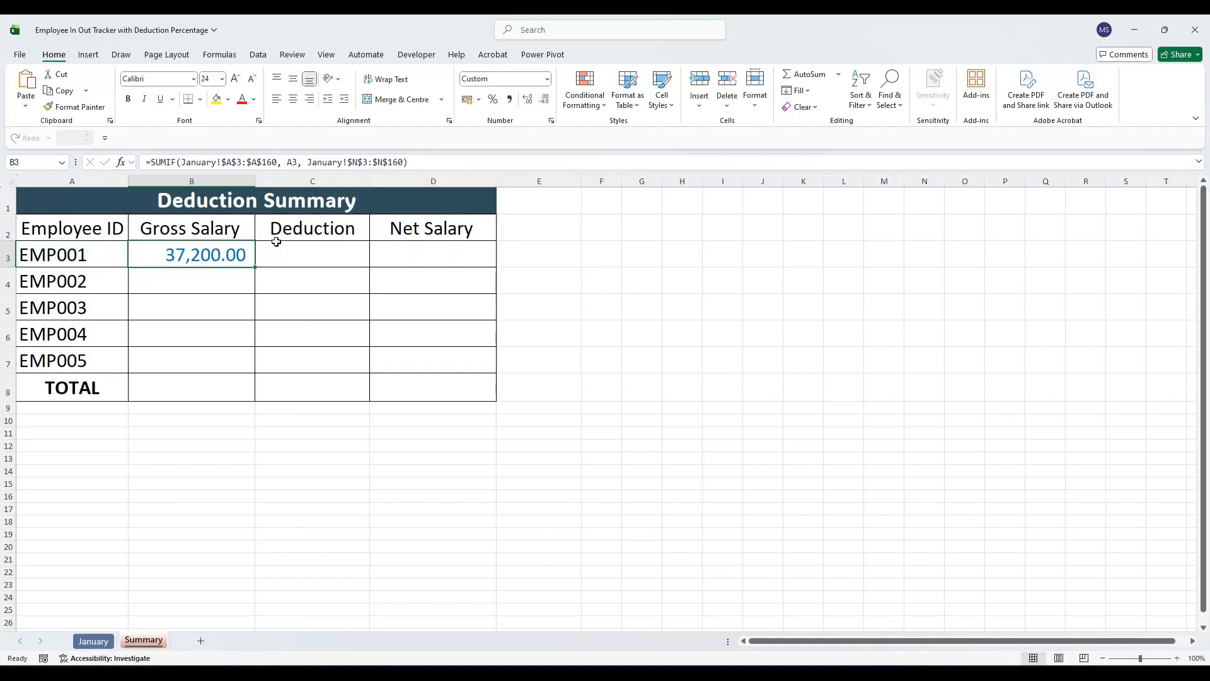
{"action": "left_click", "coordinate": [287, 248]}
{"action": "double_click", "coordinate": [286, 248]}
{"action": "key", "text": "ctrl+v"}
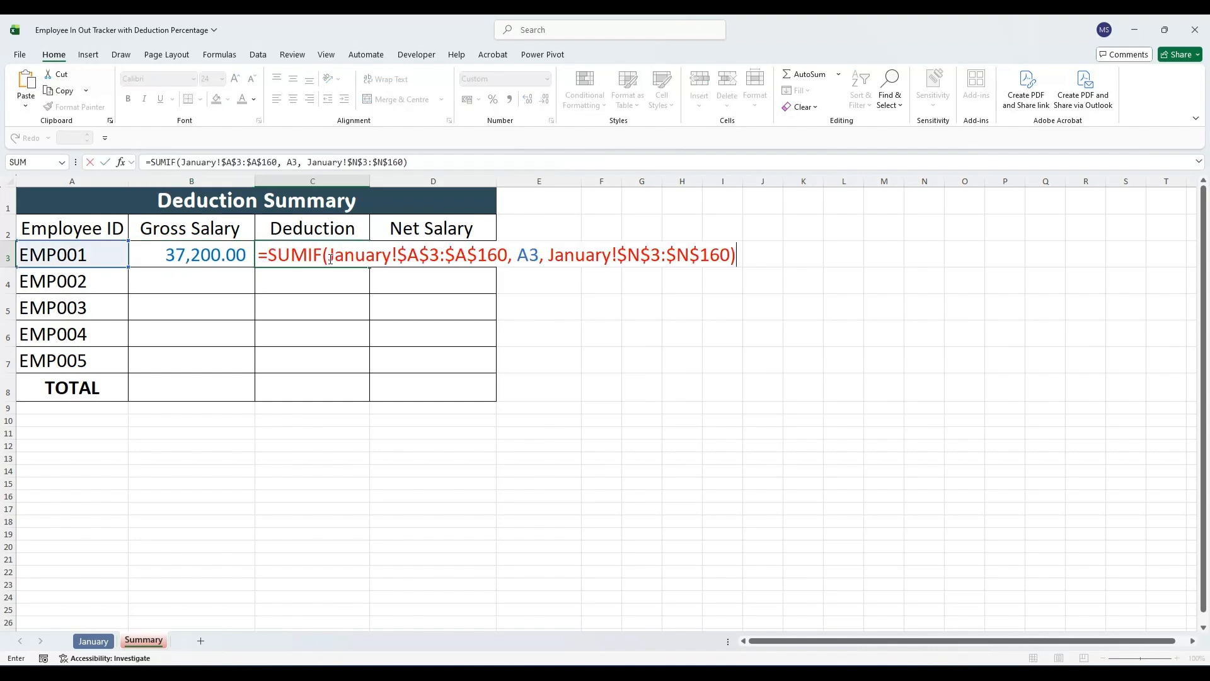
Change the sum range of the SUMIF formula in C3 to January!$O$3:$O$160 and enter it
{"action": "left_click", "coordinate": [636, 255]}
{"action": "key", "text": "BackSpace"}
{"action": "type", "text": "O"}
{"action": "left_click", "coordinate": [686, 254]}
{"action": "key", "text": "BackSpace"}
{"action": "type", "text": "O"}
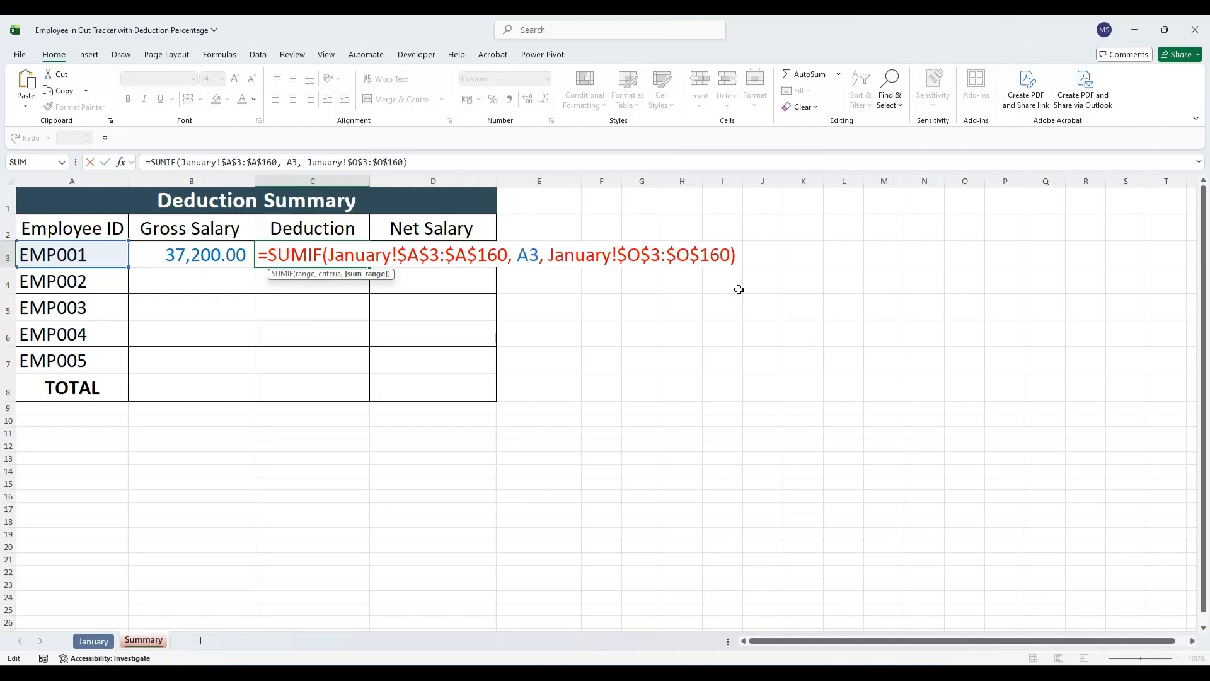
{"action": "key", "text": "Return"}
Copy the SUMIF formula text from the Deduction cell C3 and paste it unchanged into the Net Salary cell D3 for EMP001
{"action": "left_click", "coordinate": [298, 256]}
{"action": "left_click_drag", "start_coordinate": [432, 168], "coordinate": [73, 164]}
{"action": "key", "text": "ctrl+c"}
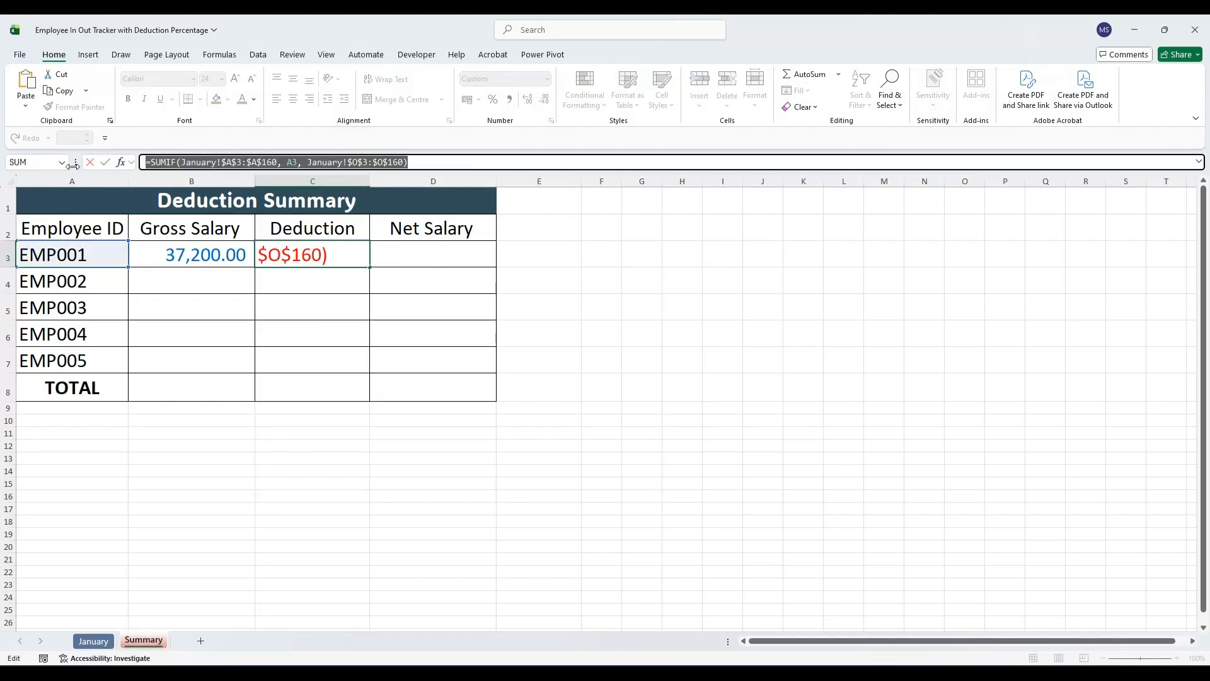
{"action": "key", "text": "Escape"}
{"action": "double_click", "coordinate": [421, 258]}
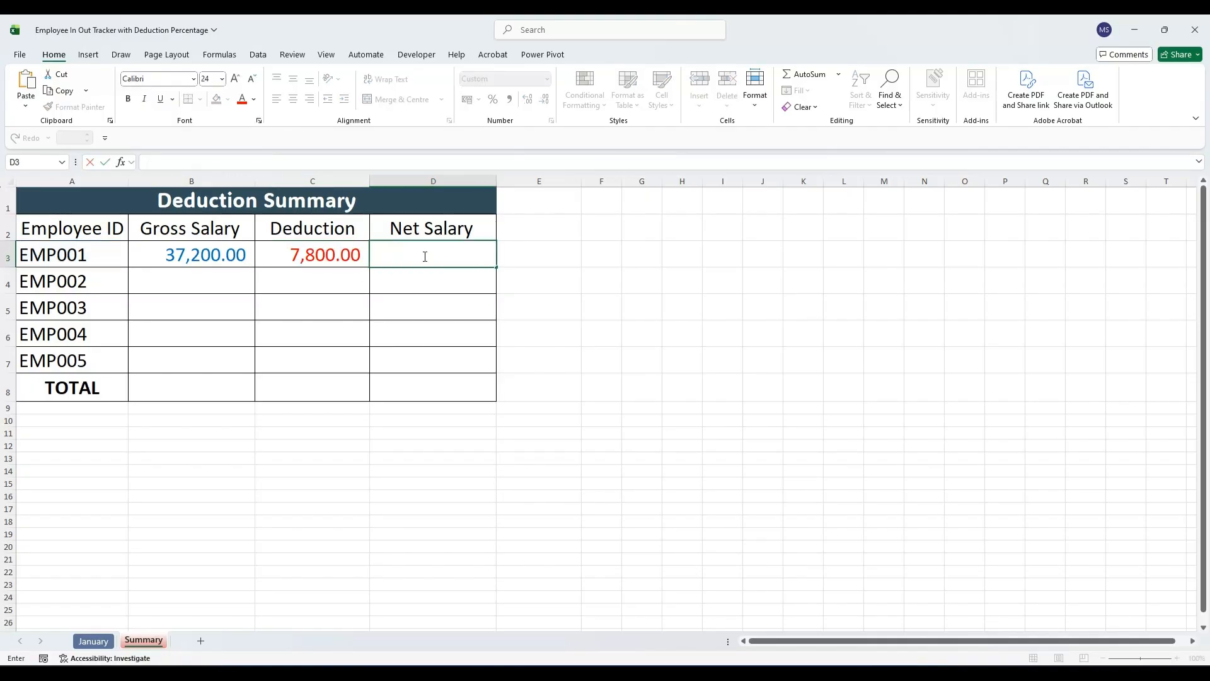
{"action": "key", "text": "ctrl+v"}
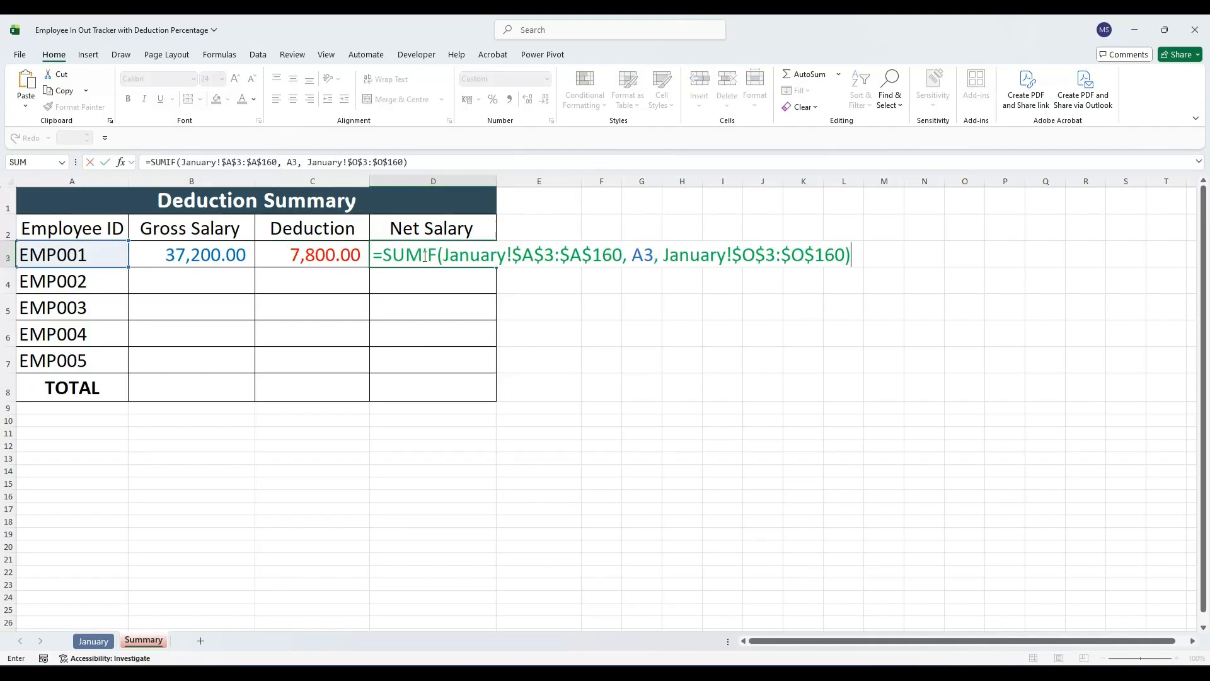
Change the sum range of the SUMIF formula in D3 to January!$P$3:$P$160 and enter it
{"action": "left_click", "coordinate": [754, 255]}
{"action": "key", "text": "BackSpace"}
{"action": "type", "text": "P"}
{"action": "left_click", "coordinate": [806, 255]}
{"action": "key", "text": "BackSpace"}
{"action": "type", "text": "P"}
{"action": "key", "text": "Return"}
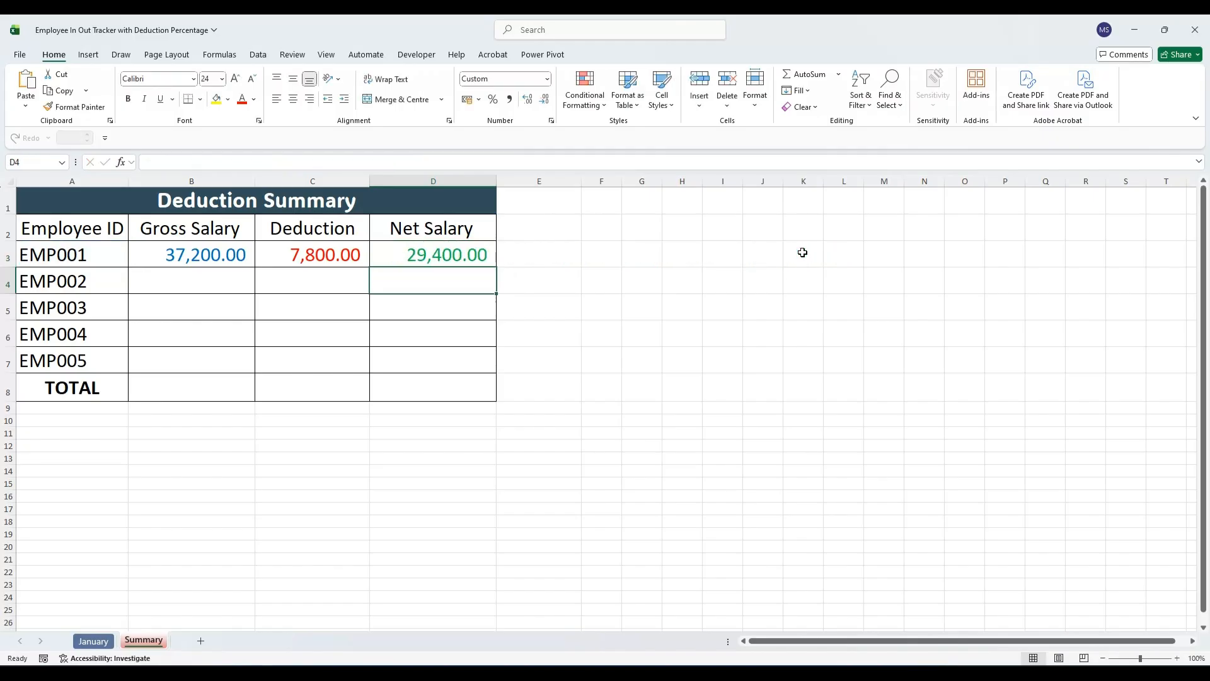
Fill the B3:D3 formulas down to row 7 for all employees and AutoSum the three salary columns into the TOTAL row
{"action": "left_click", "coordinate": [233, 256]}
{"action": "mouse_move", "coordinate": [233, 257]}
{"action": "left_mouse_down"}
{"action": "mouse_move", "coordinate": [441, 257]}
{"action": "mouse_move", "coordinate": [494, 320]}
{"action": "mouse_move", "coordinate": [492, 366]}
{"action": "left_mouse_up"}
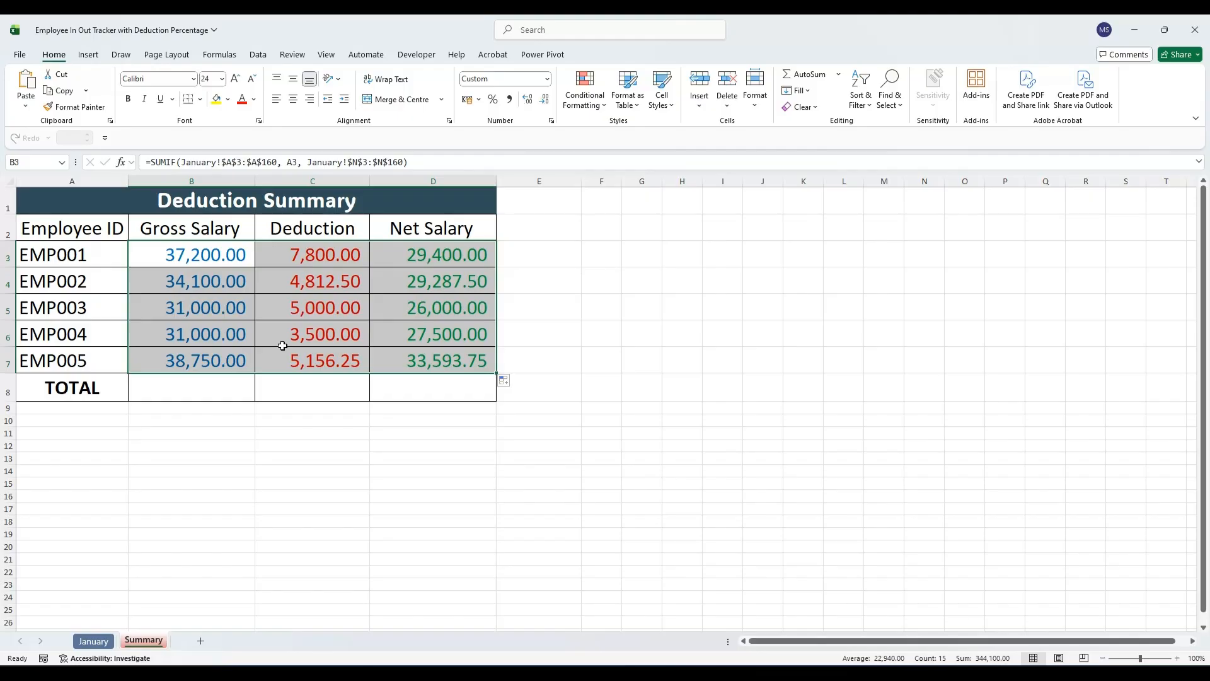
{"action": "left_click", "coordinate": [808, 77]}
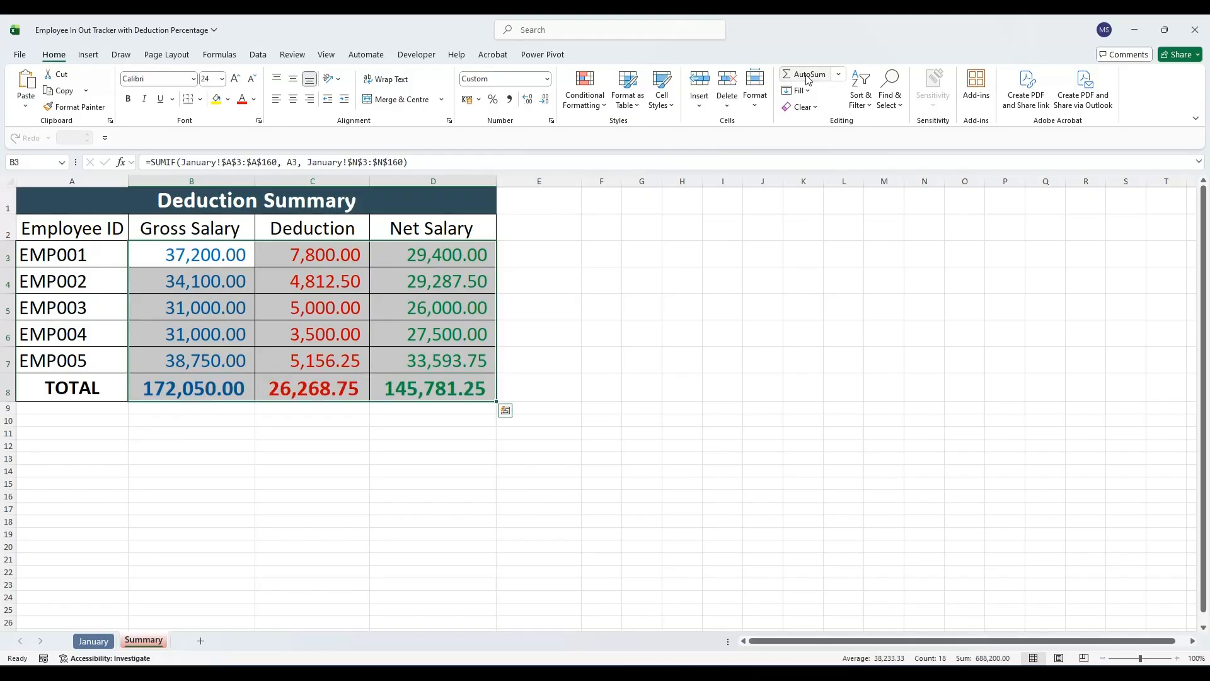
{"action": "left_click", "coordinate": [681, 385]}
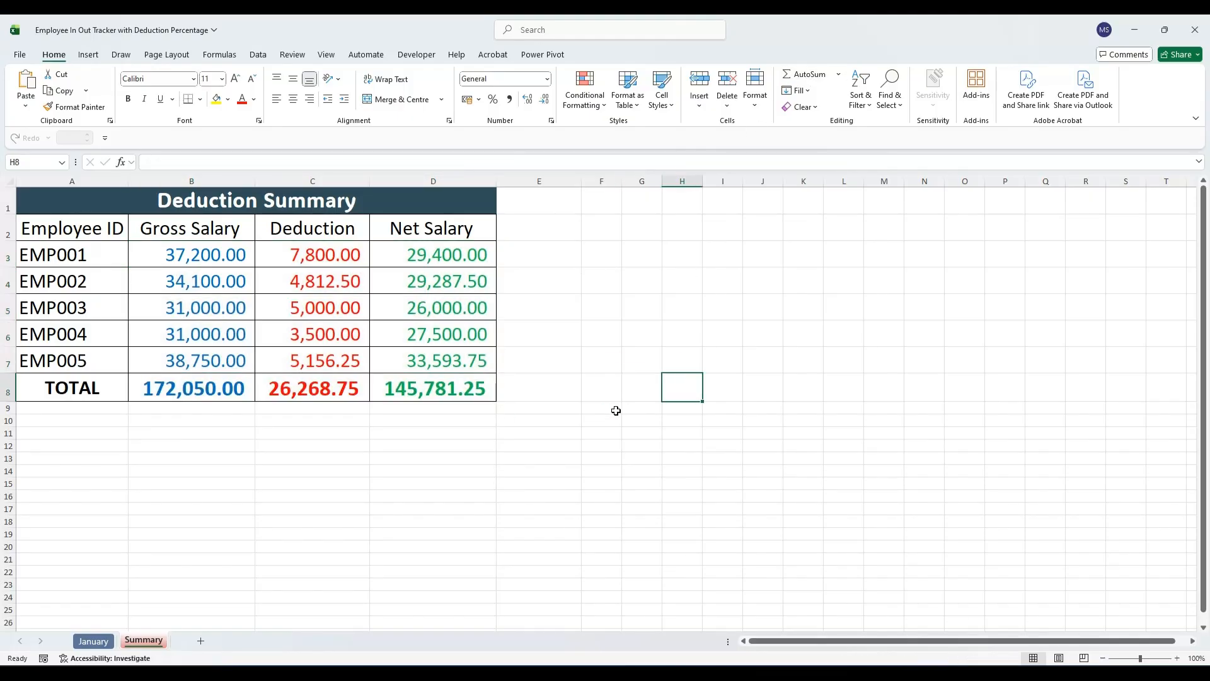
Review the Gross Salary, Deduction and Net Salary columns one after another, from their headers to the TOTAL row
{"action": "left_click_drag", "start_coordinate": [206, 229], "coordinate": [194, 395]}
{"action": "left_click_drag", "start_coordinate": [280, 247], "coordinate": [290, 392]}
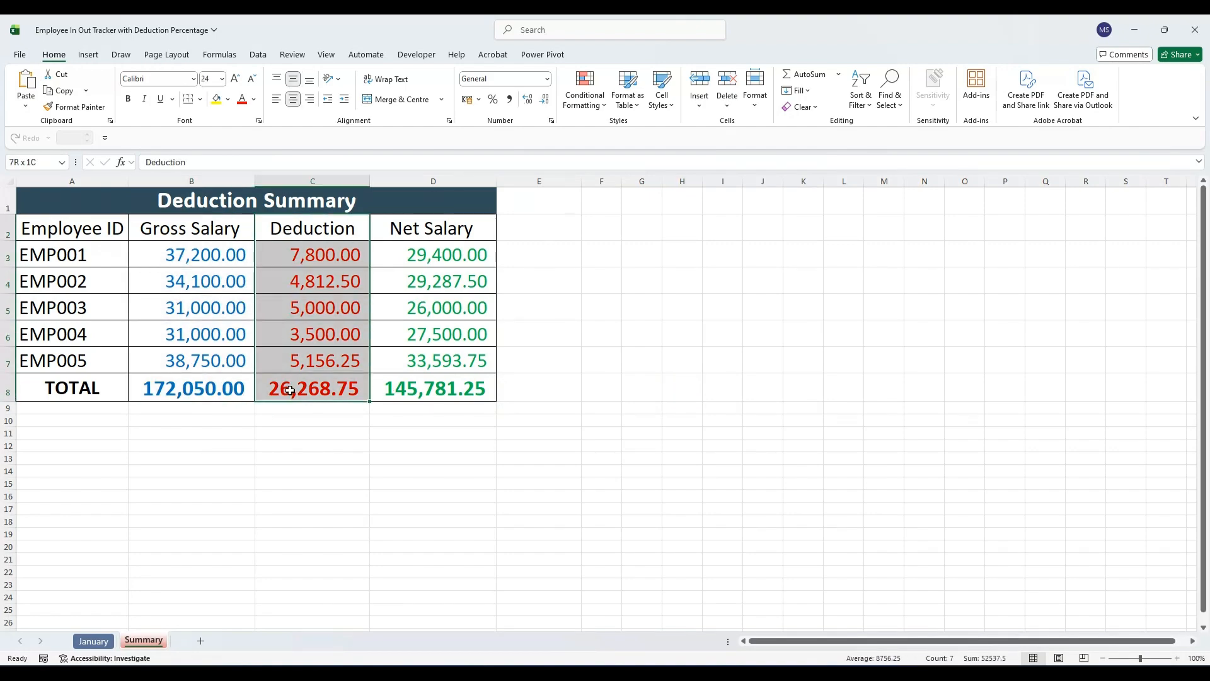
{"action": "left_click", "coordinate": [402, 229], "text": "ctrl"}
{"action": "left_click_drag", "start_coordinate": [403, 253], "coordinate": [419, 387]}
On the January sheet, set EMP001's Actual In time to 9:15 for 01-Jan-26 and 11:00 for 02-Jan-26
{"action": "key", "text": "ctrl+Page_Up"}
{"action": "type", "text": "9"}
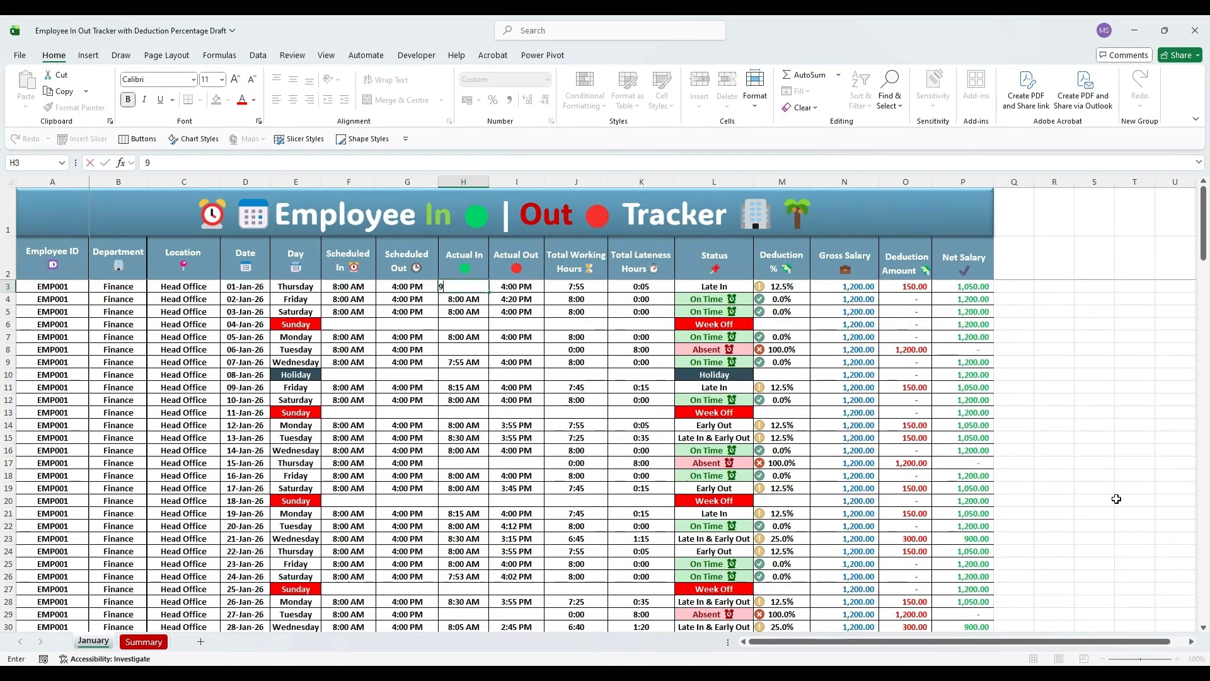
{"action": "type", "text": ":15"}
{"action": "key", "text": "Return"}
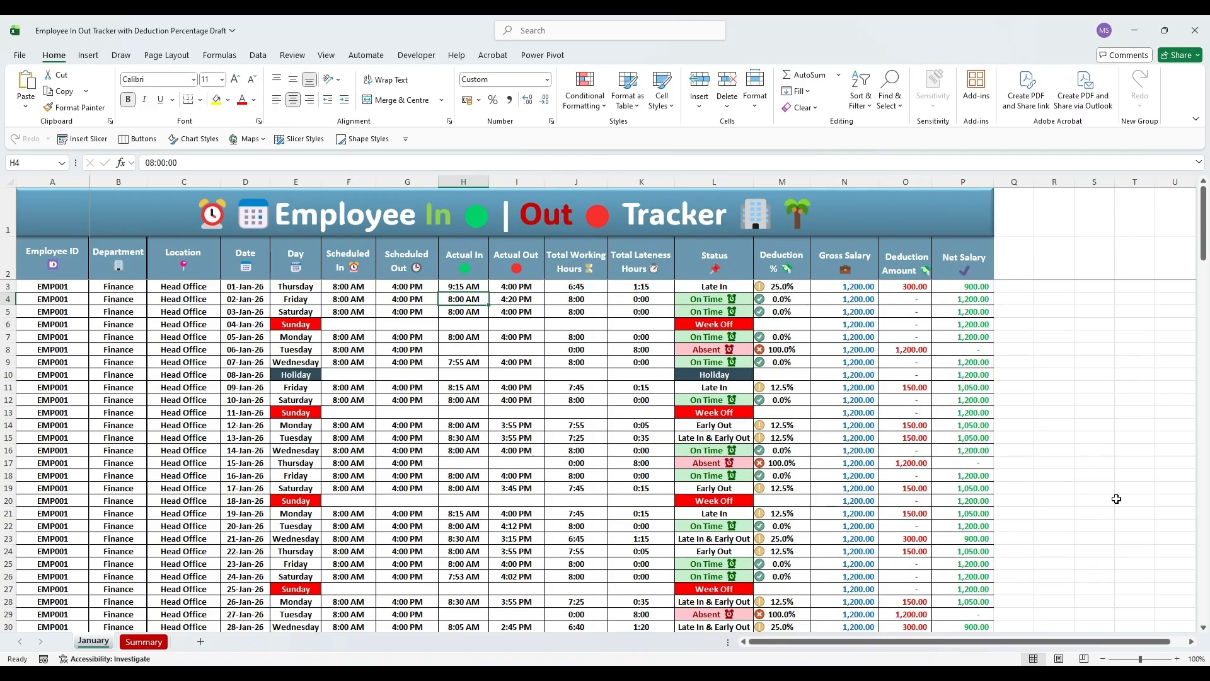
{"action": "type", "text": "11"}
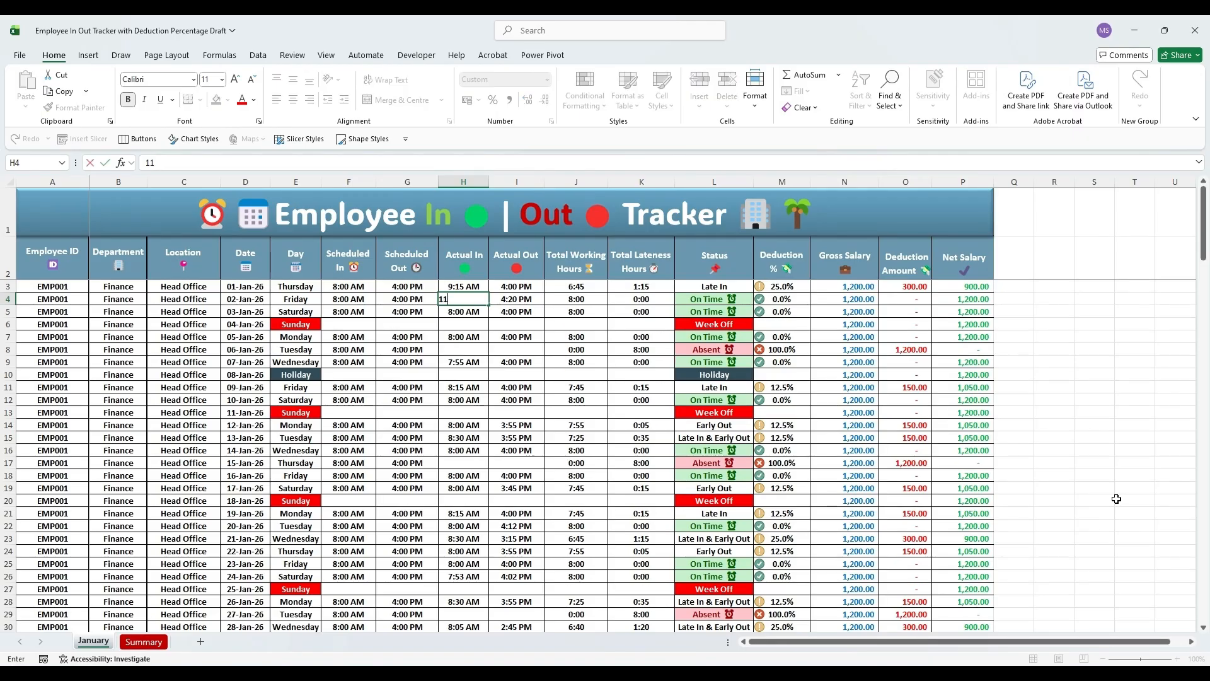
{"action": "type", "text": ":00"}
{"action": "key", "text": "Return"}
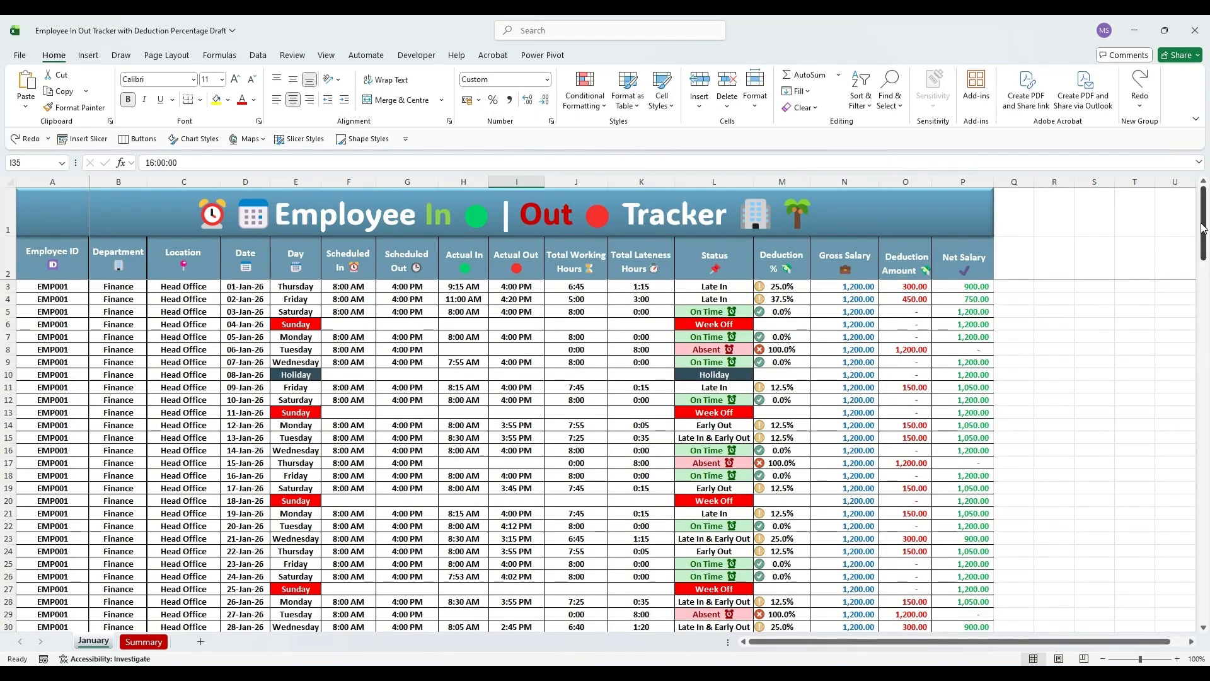
Look through the January attendance records further down, covering EMP002 and EMP003
{"action": "left_click_drag", "start_coordinate": [1205, 215], "coordinate": [1206, 327]}
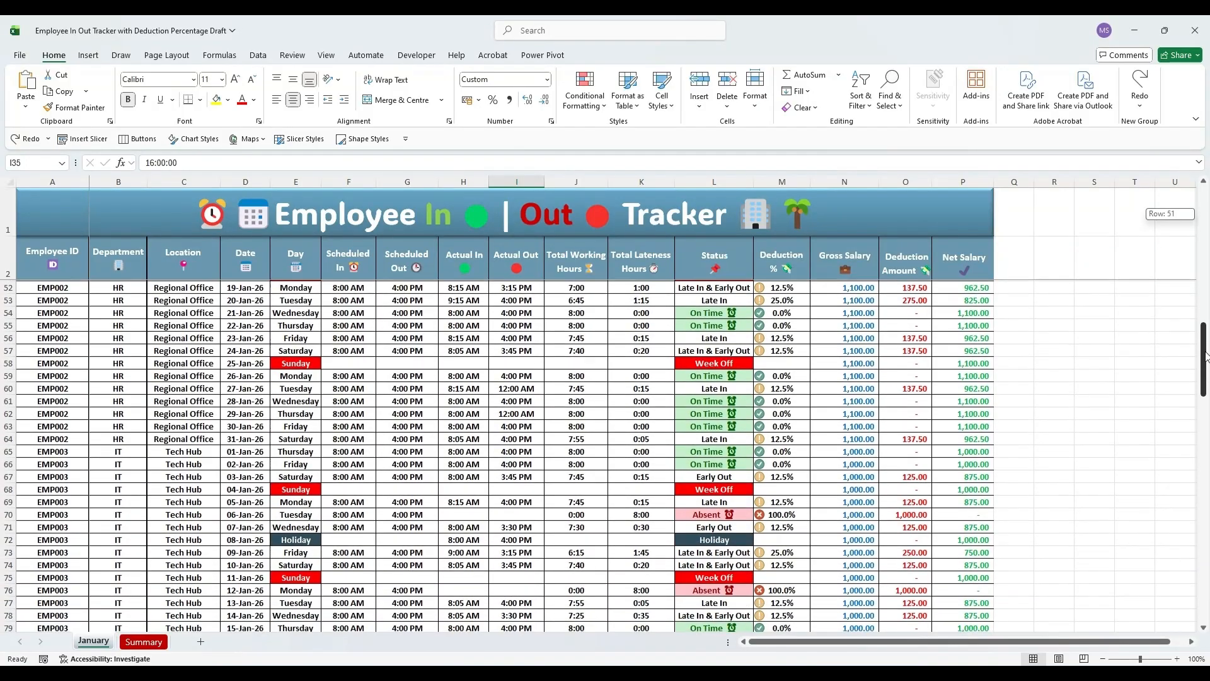